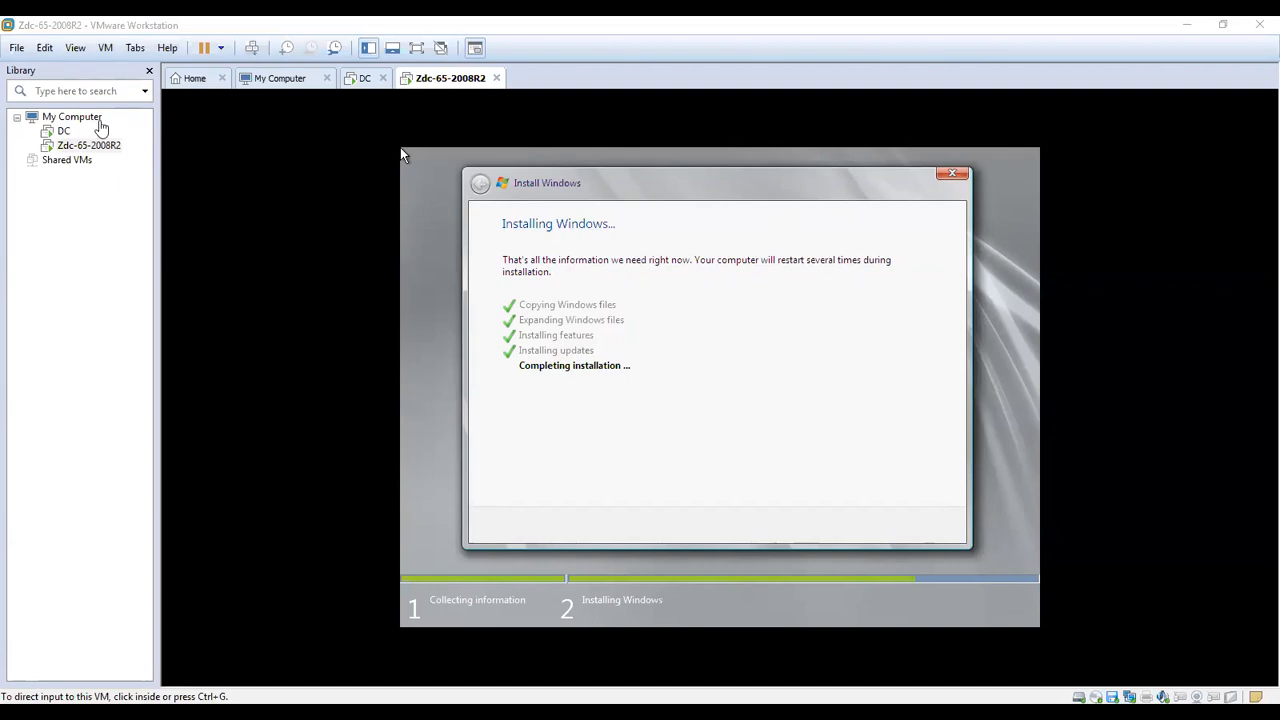
# - Switch to the DC virtual machine and sign in to its locked administrator session with the account password
pyautogui.click(72, 135)
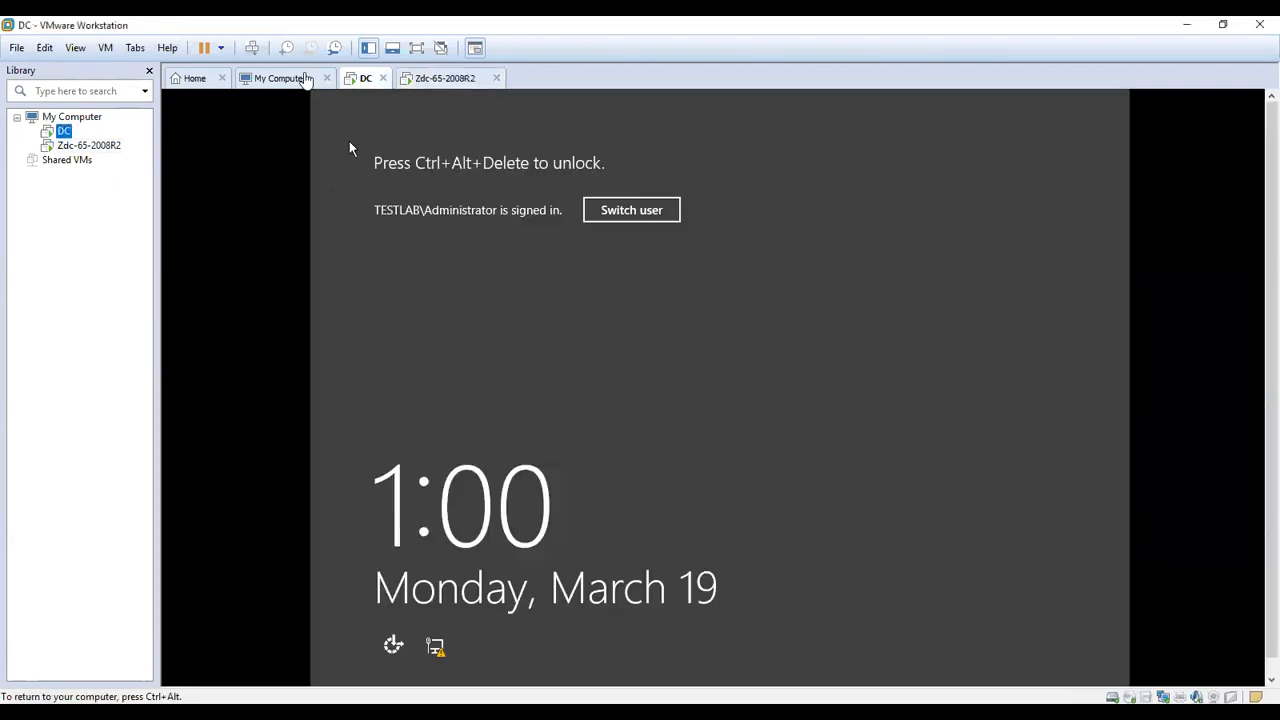
pyautogui.click(252, 47)
pyautogui.click(726, 305)
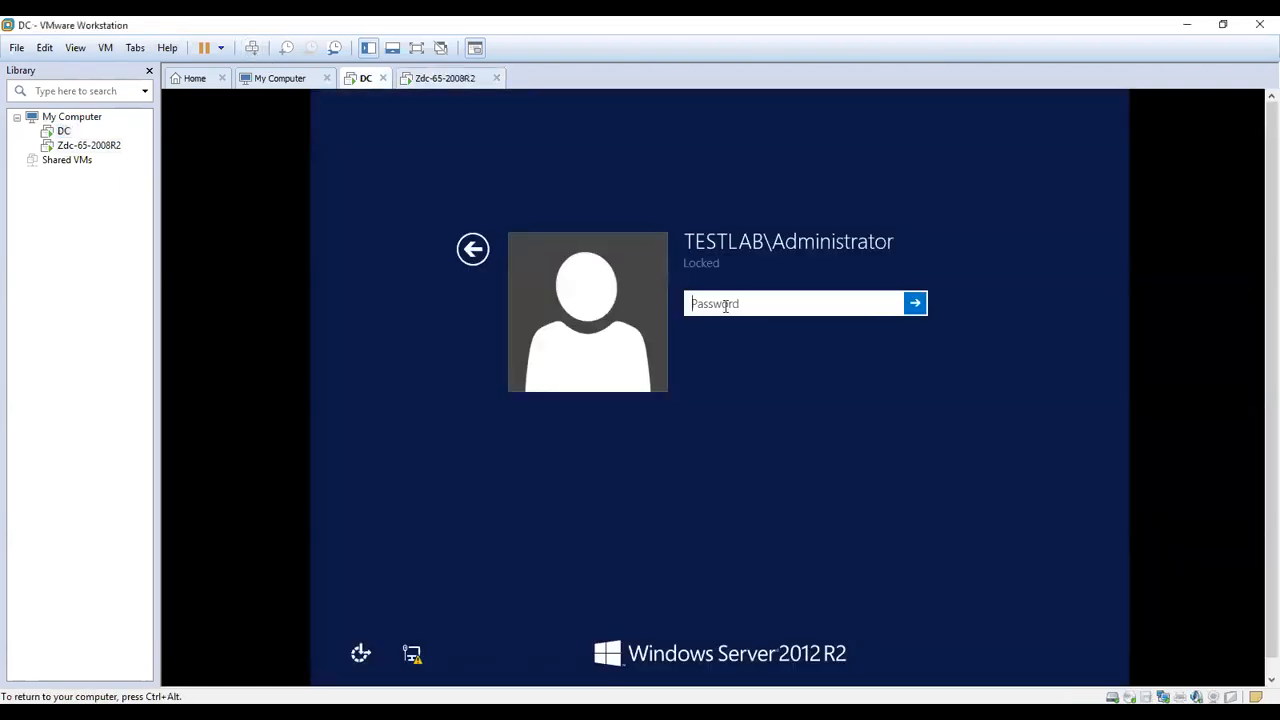
pyautogui.write('********')
pyautogui.press('Return')
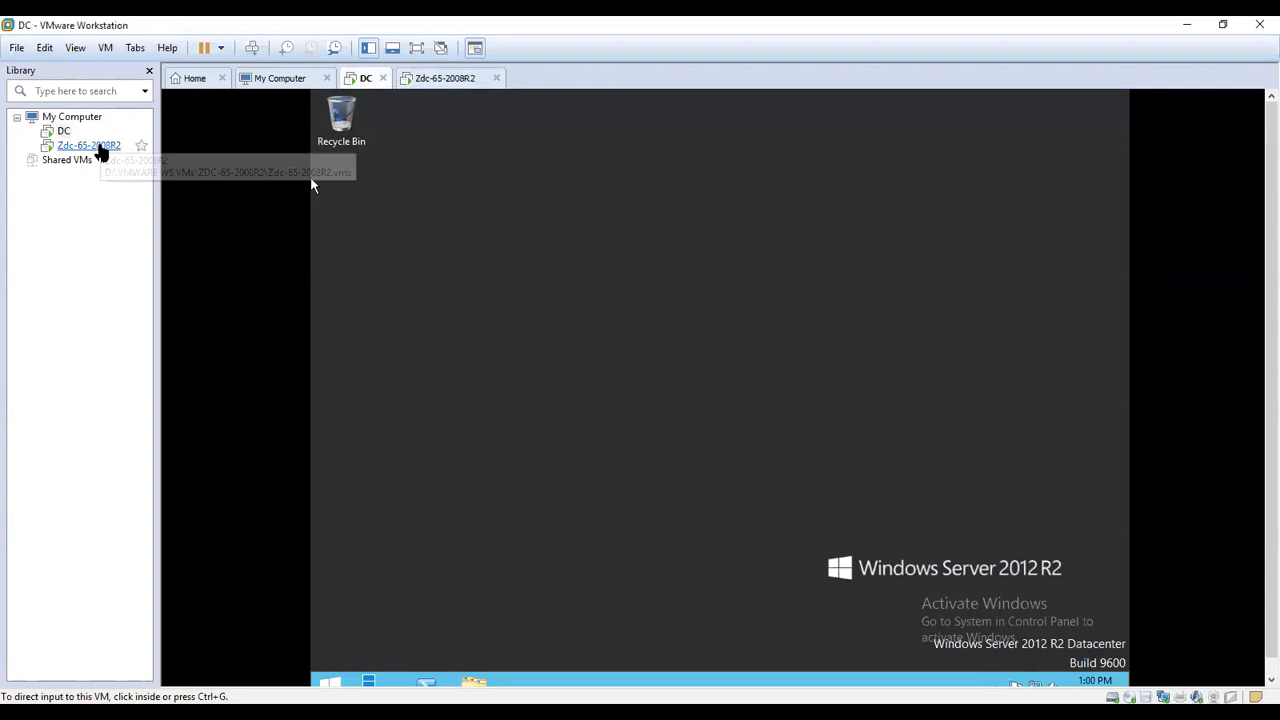
# - Return to the Zdc-65-2008R2 virtual machine and dismiss the CD-ROM device error
pyautogui.click(89, 145)
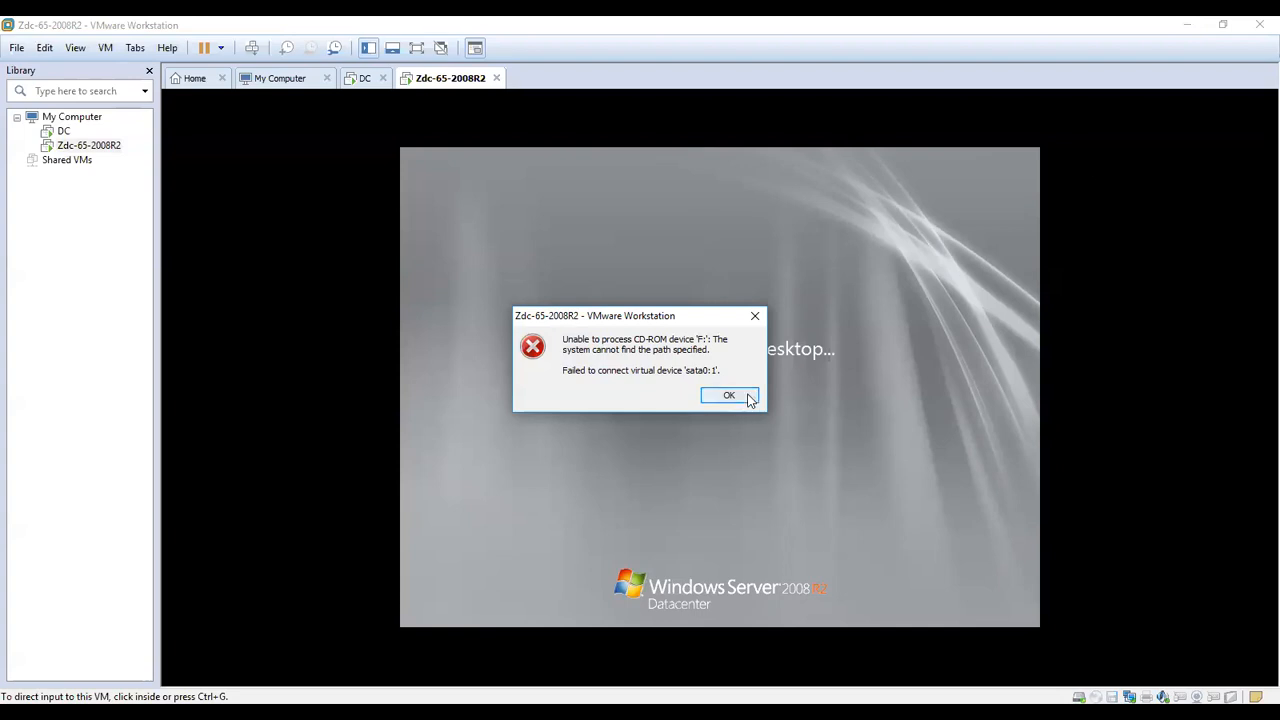
pyautogui.click(749, 398)
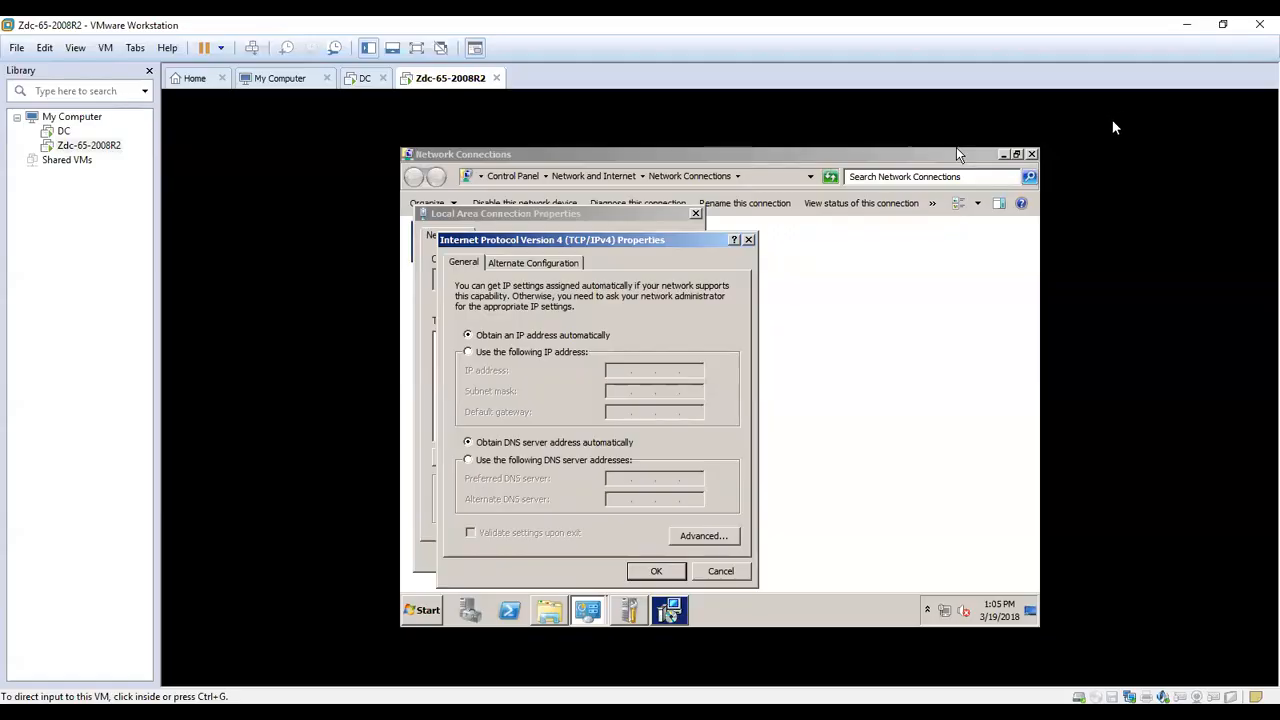
pyautogui.click(520, 353)
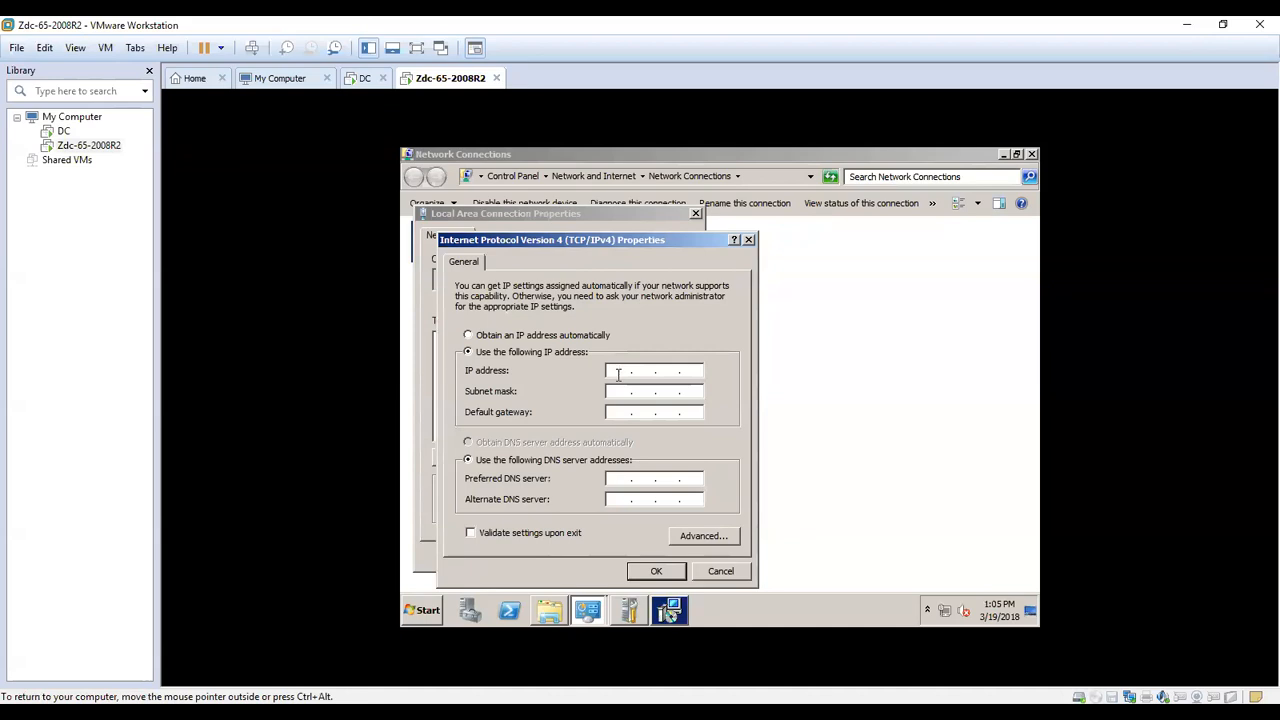
pyautogui.click(618, 371)
pyautogui.write('192.168.')
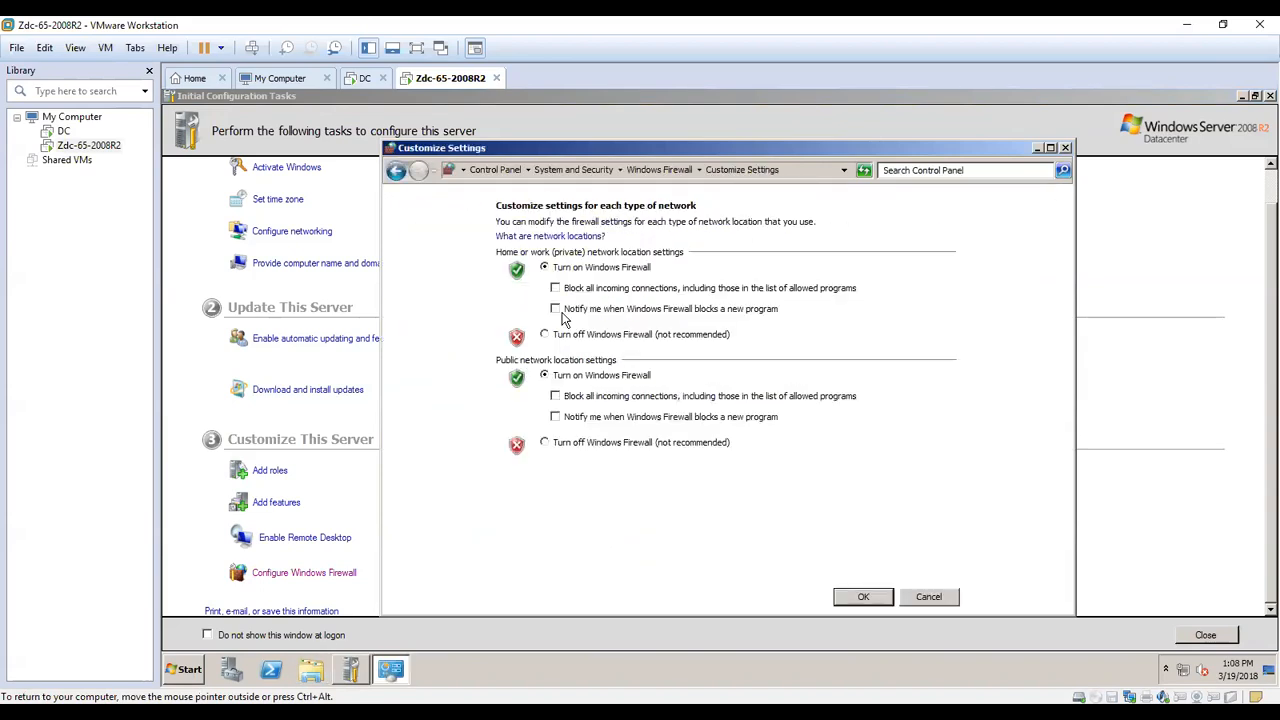
# - Turn off Windows Firewall for both private and public networks, and close the firewall and Initial Configuration Tasks windows
pyautogui.click(562, 333)
pyautogui.click(576, 442)
pyautogui.click(862, 596)
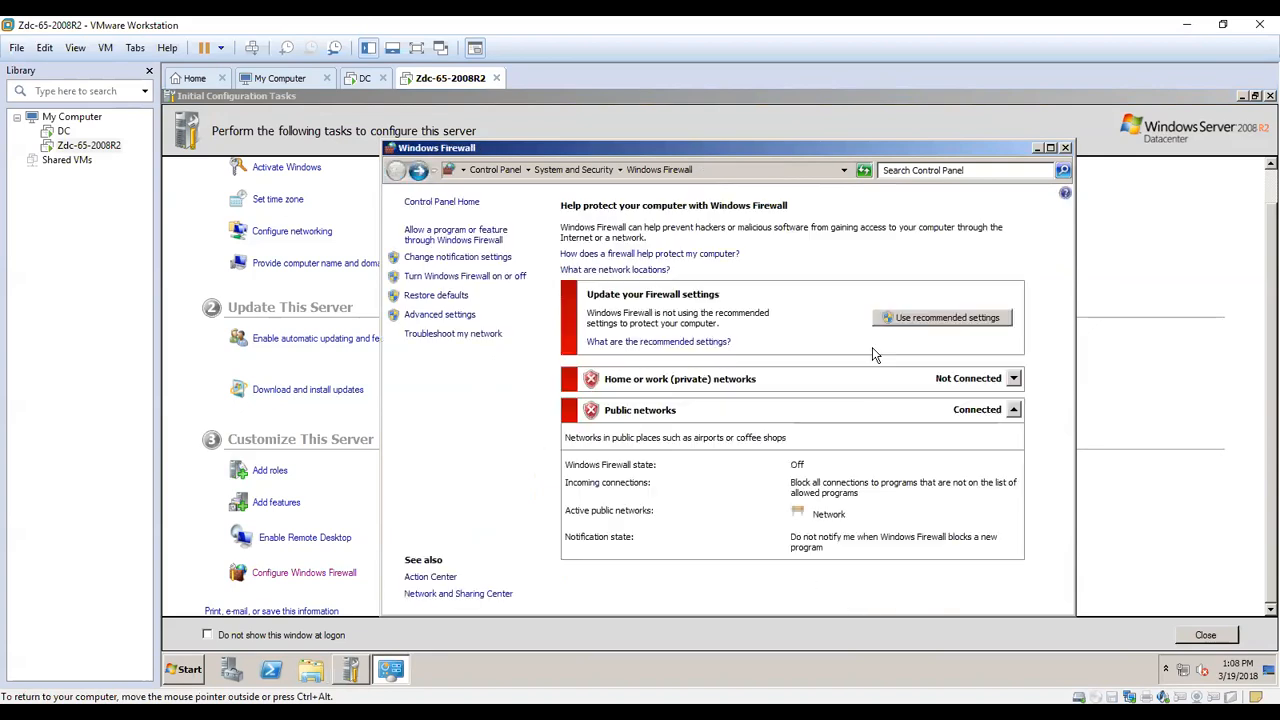
pyautogui.click(1065, 148)
pyautogui.click(1241, 98)
# - Run ncpa.cpl and disable Internet Protocol Version 6 (TCP/IPv6) in the Local Area Connection properties
pyautogui.press('super+r')
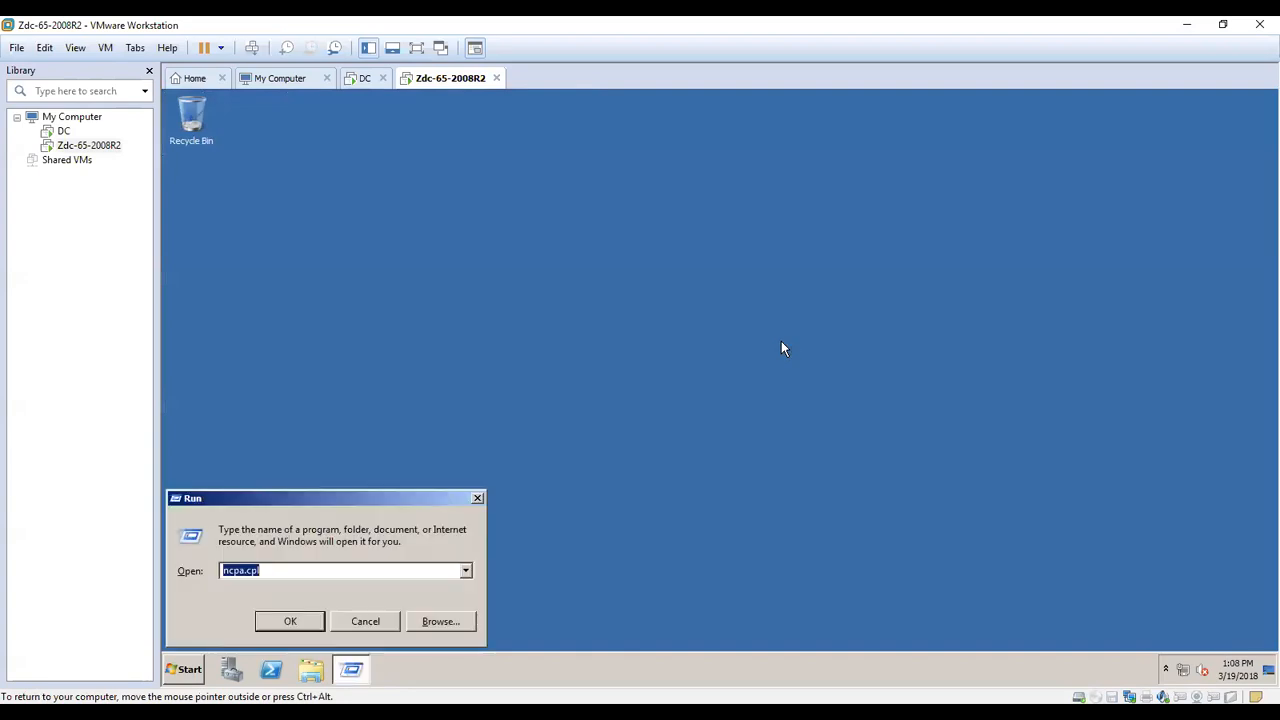
pyautogui.press('Return')
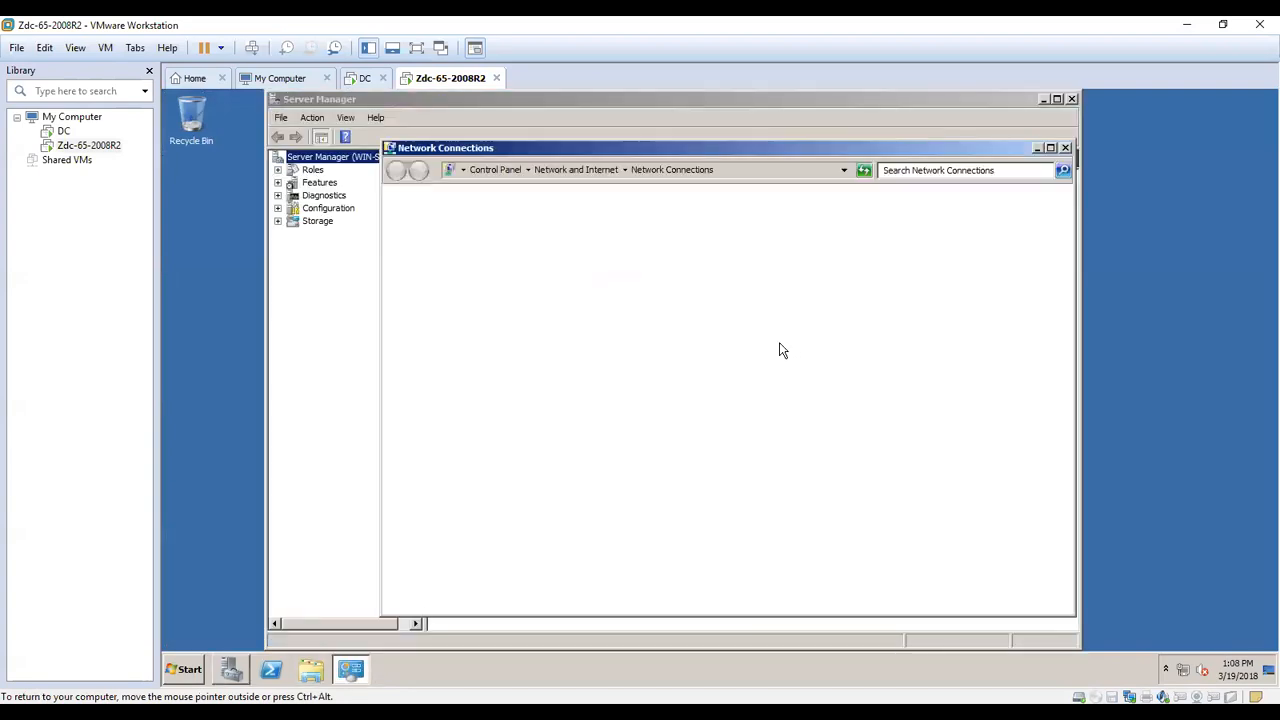
pyautogui.click(450, 240)
pyautogui.rightClick(450, 240)
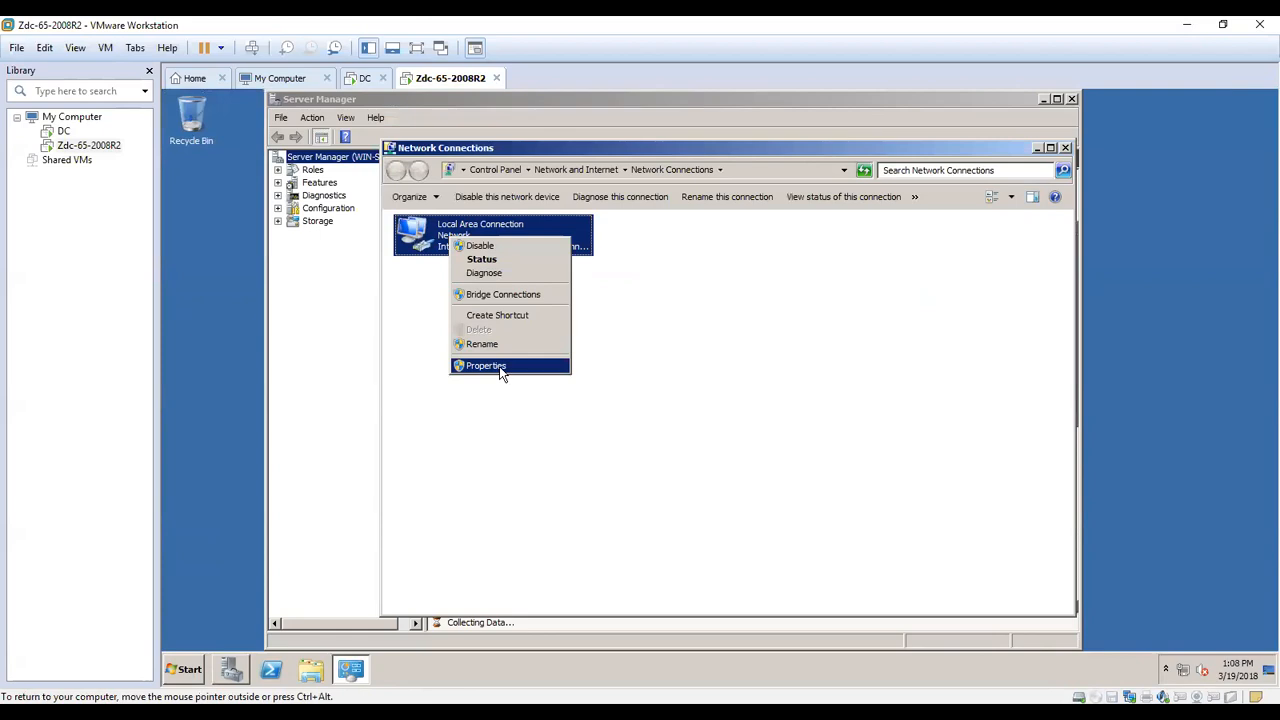
pyautogui.click(499, 367)
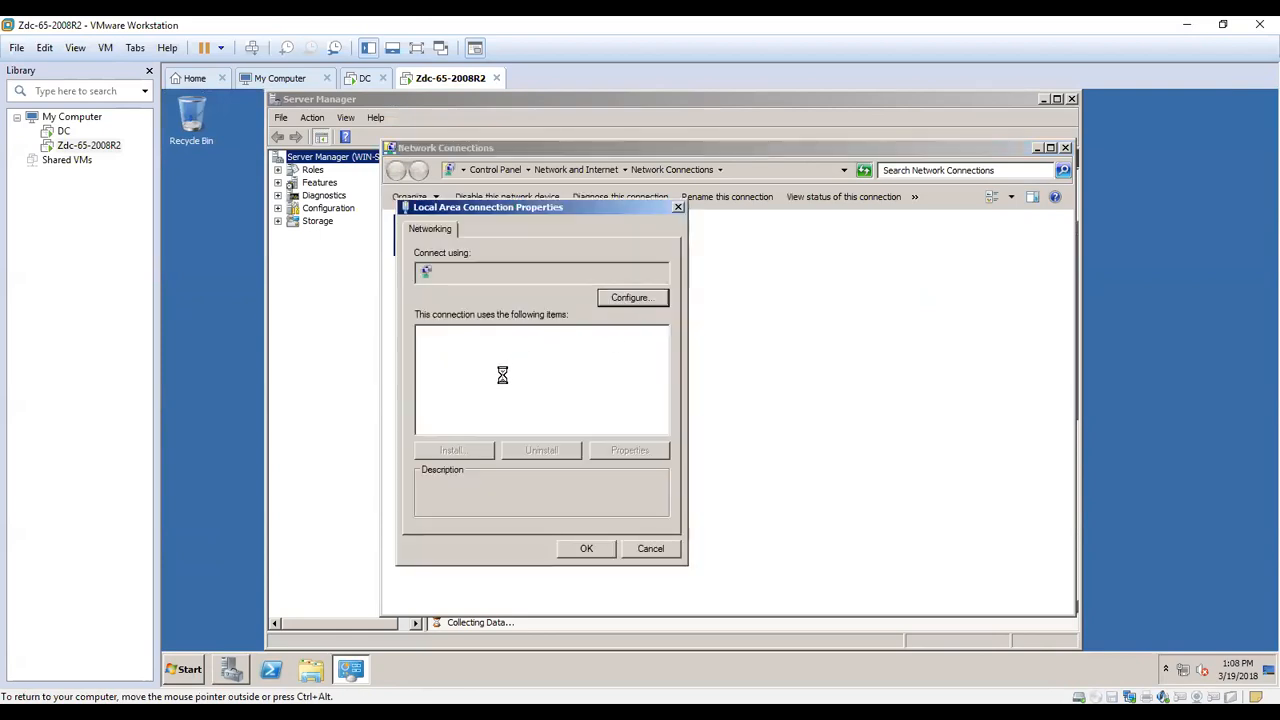
pyautogui.click(481, 374)
pyautogui.click(425, 374)
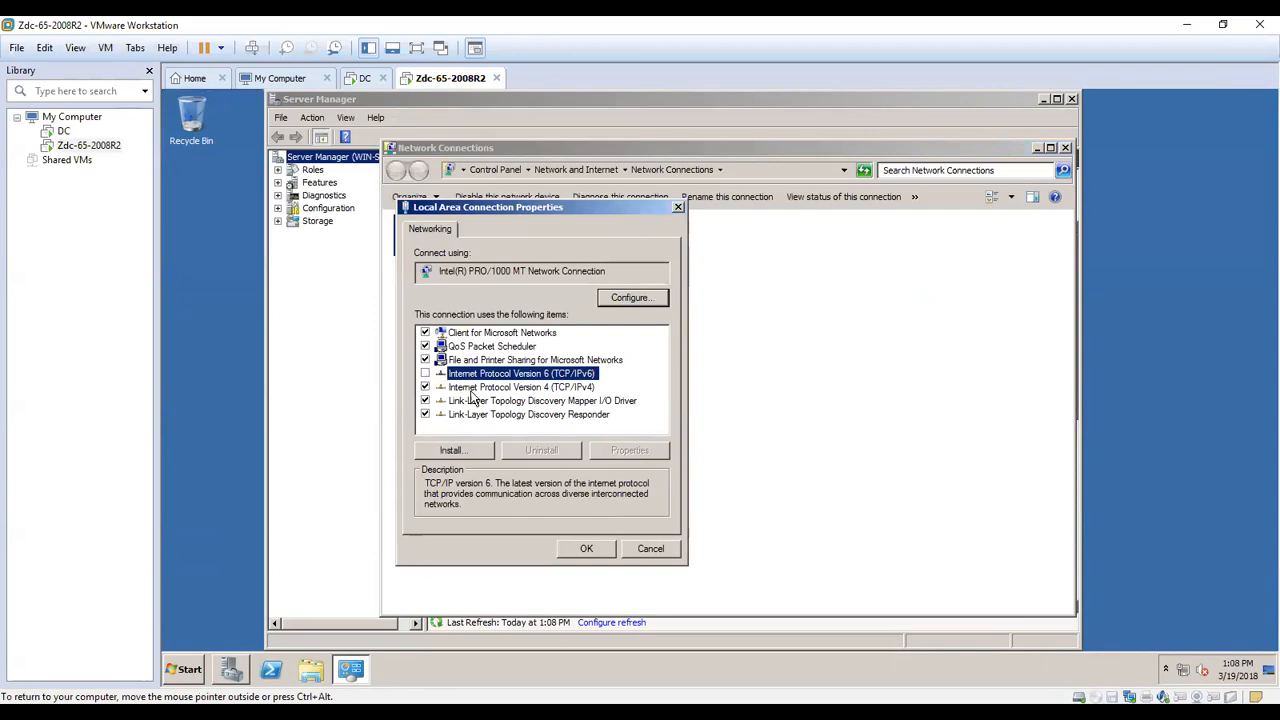
# - Assign the static IP address 192.168.2.15 to the connection's Internet Protocol Version 4 with the default subnet mask
pyautogui.click(468, 388)
pyautogui.click(616, 451)
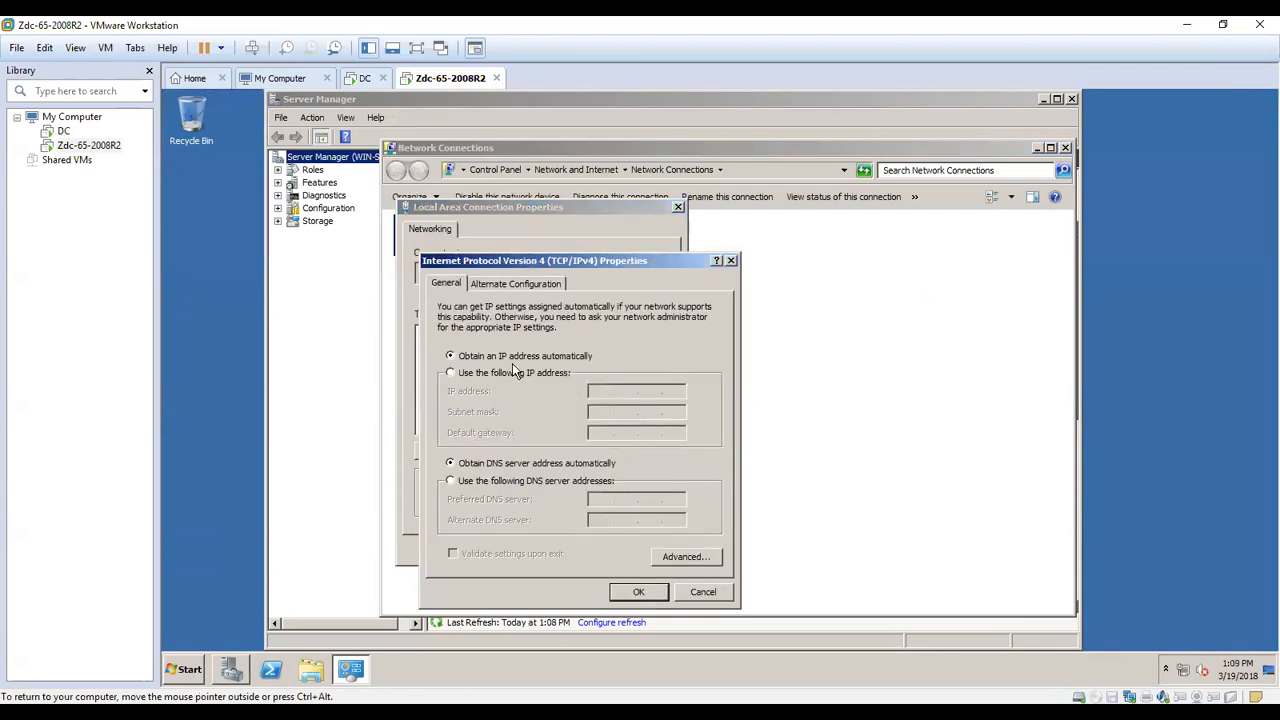
pyautogui.click(514, 373)
pyautogui.write('192 . 168 . ')
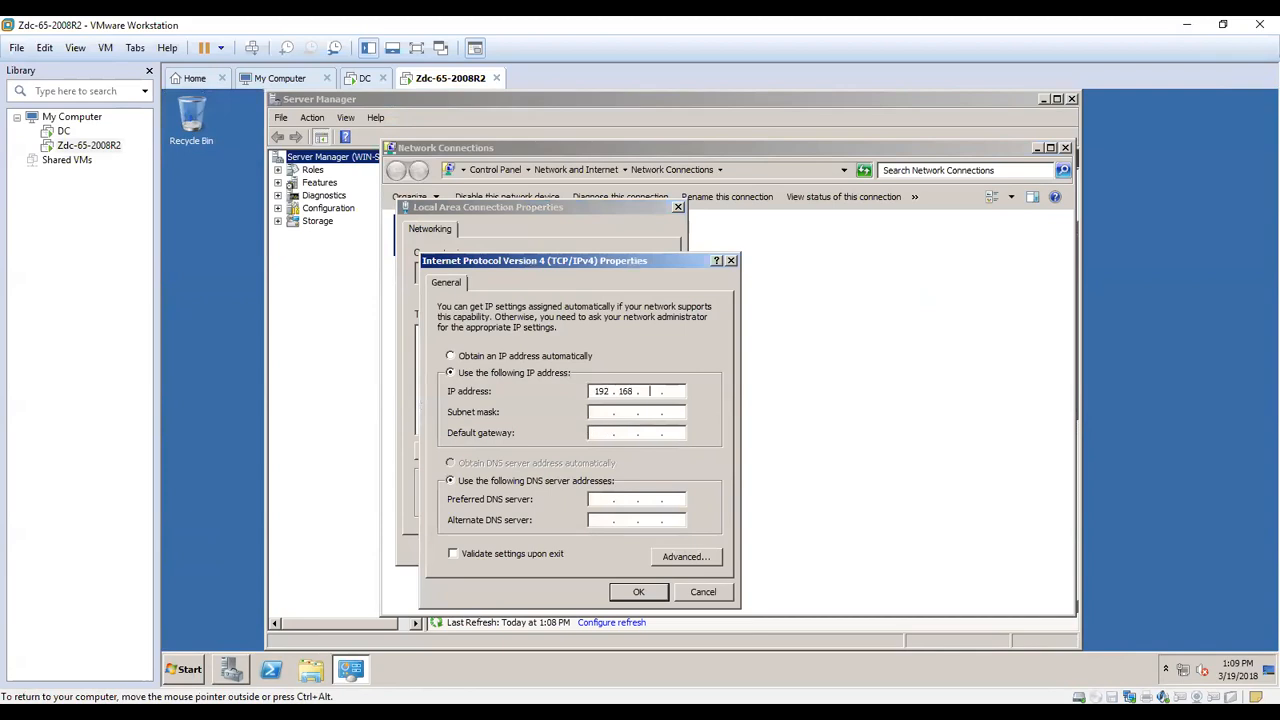
pyautogui.write('2 . 15')
pyautogui.press('Tab')
# - Set the default gateway and preferred DNS server to 192.168.2.1, save the connection settings and close Network Connections
pyautogui.press('Tab')
pyautogui.write('192 . 168 . 2 . 1')
pyautogui.press('Tab')
pyautogui.press('Tab')
pyautogui.write('192.168.2.1')
pyautogui.click(650, 592)
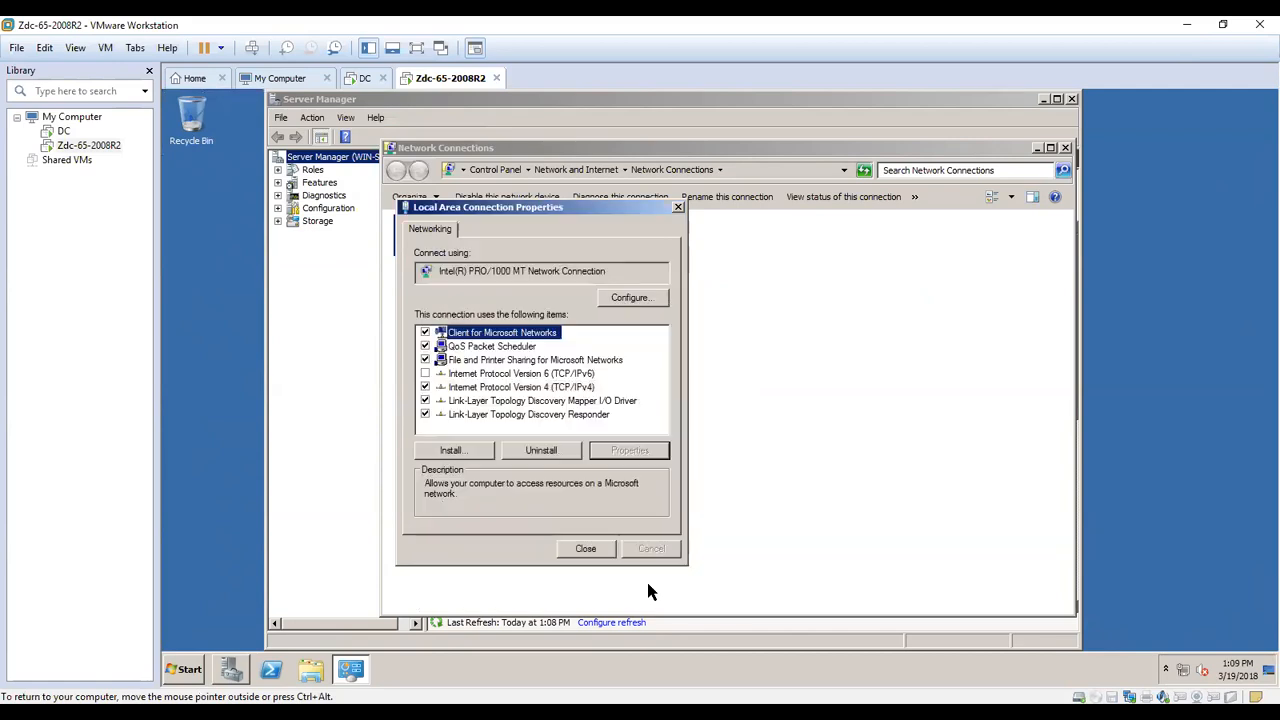
pyautogui.click(582, 548)
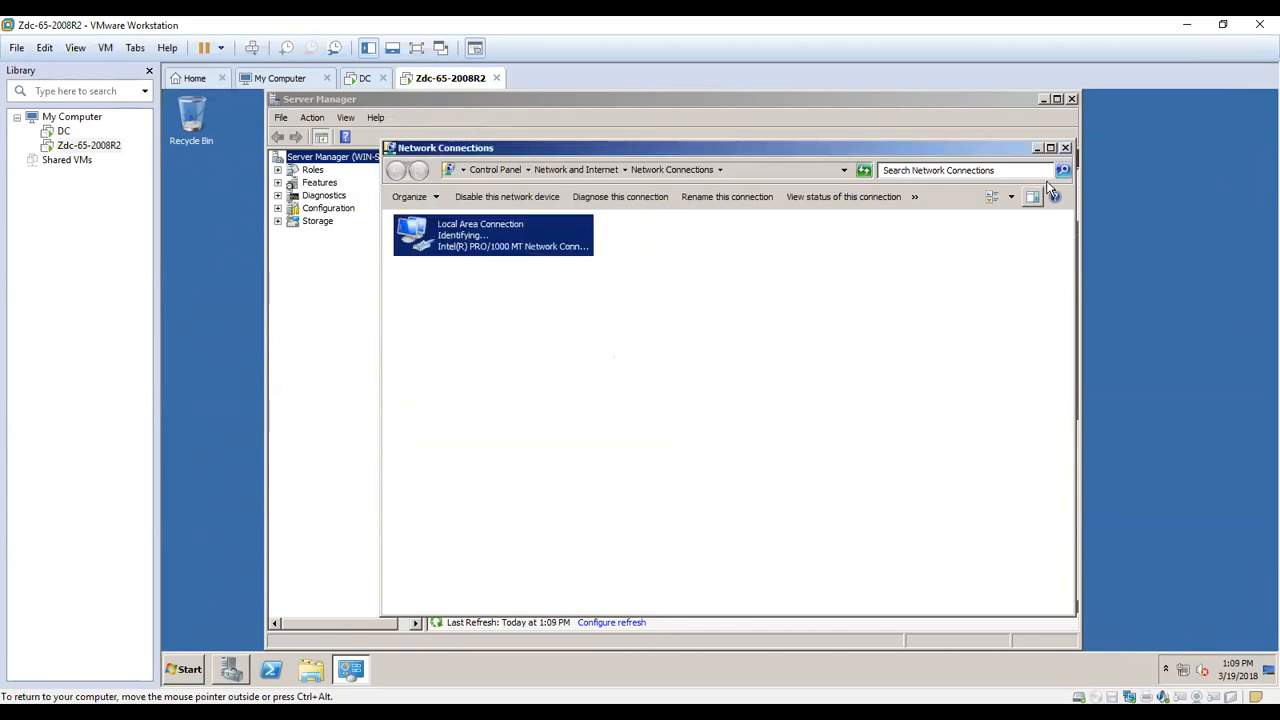
pyautogui.click(1064, 147)
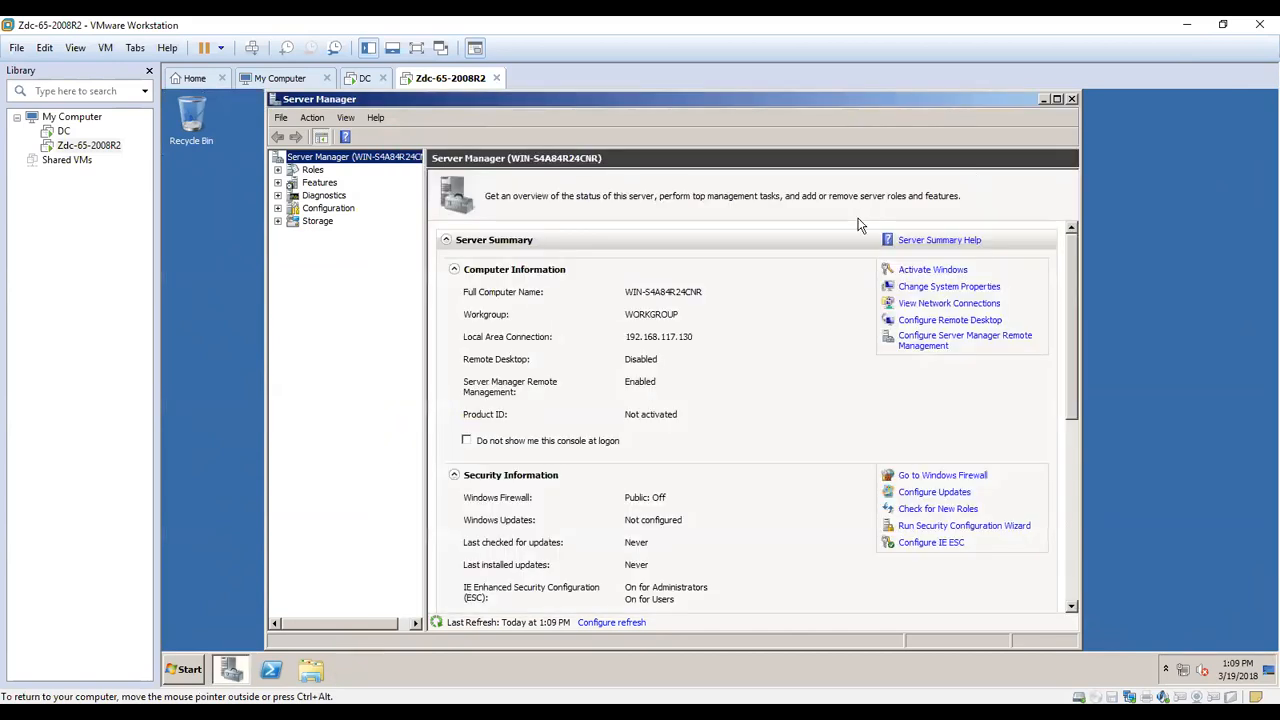
# - Keep Server Manager from opening at logon and close it
pyautogui.click(467, 441)
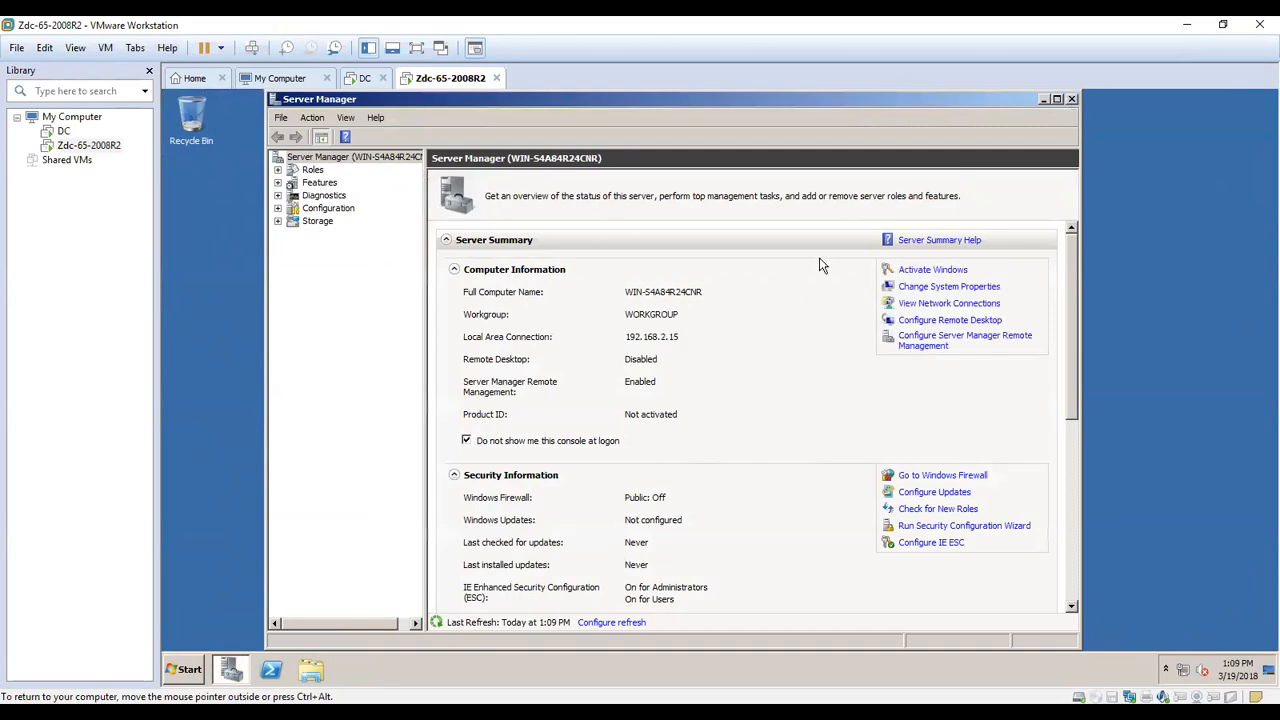
pyautogui.hotkey('alt', 'F4')
# - Open Control Panel from the Run dialog, show its items as large icons and open the System page
pyautogui.press('super+r')
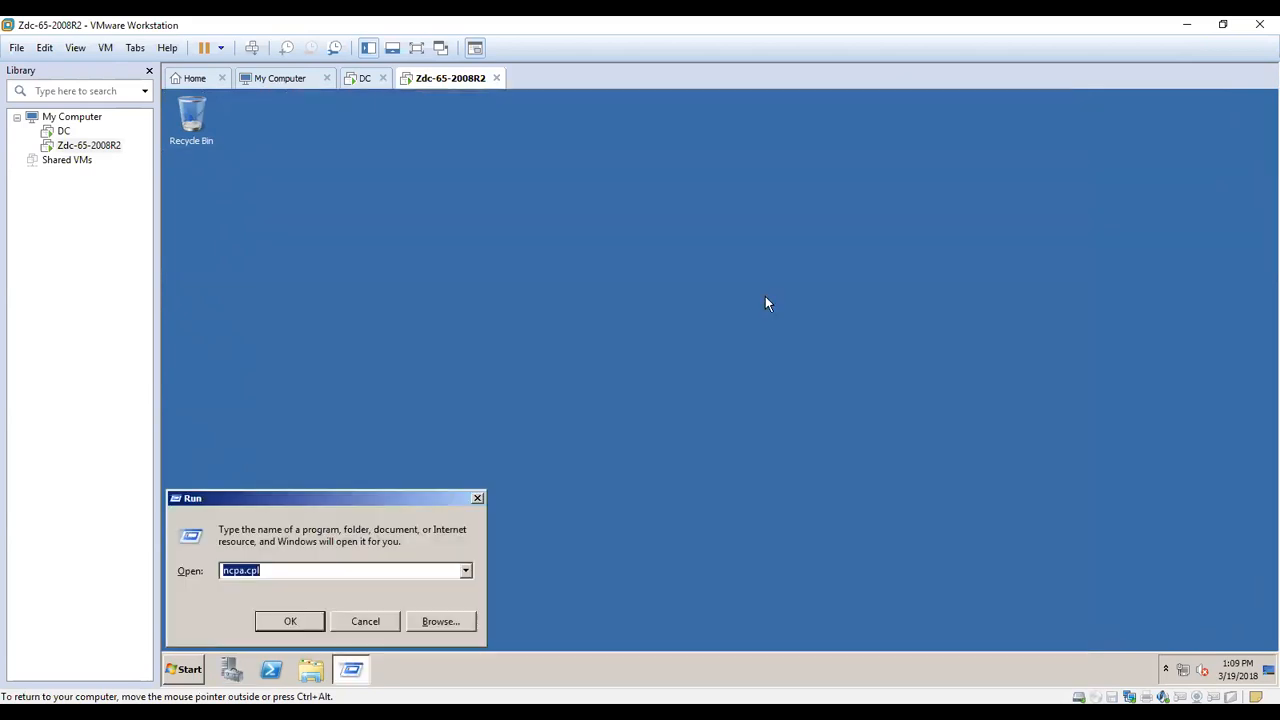
pyautogui.write('con')
pyautogui.press('Down')
pyautogui.press('Return')
pyautogui.click(975, 210)
pyautogui.click(983, 247)
pyautogui.scroll(-2, 845, 447)
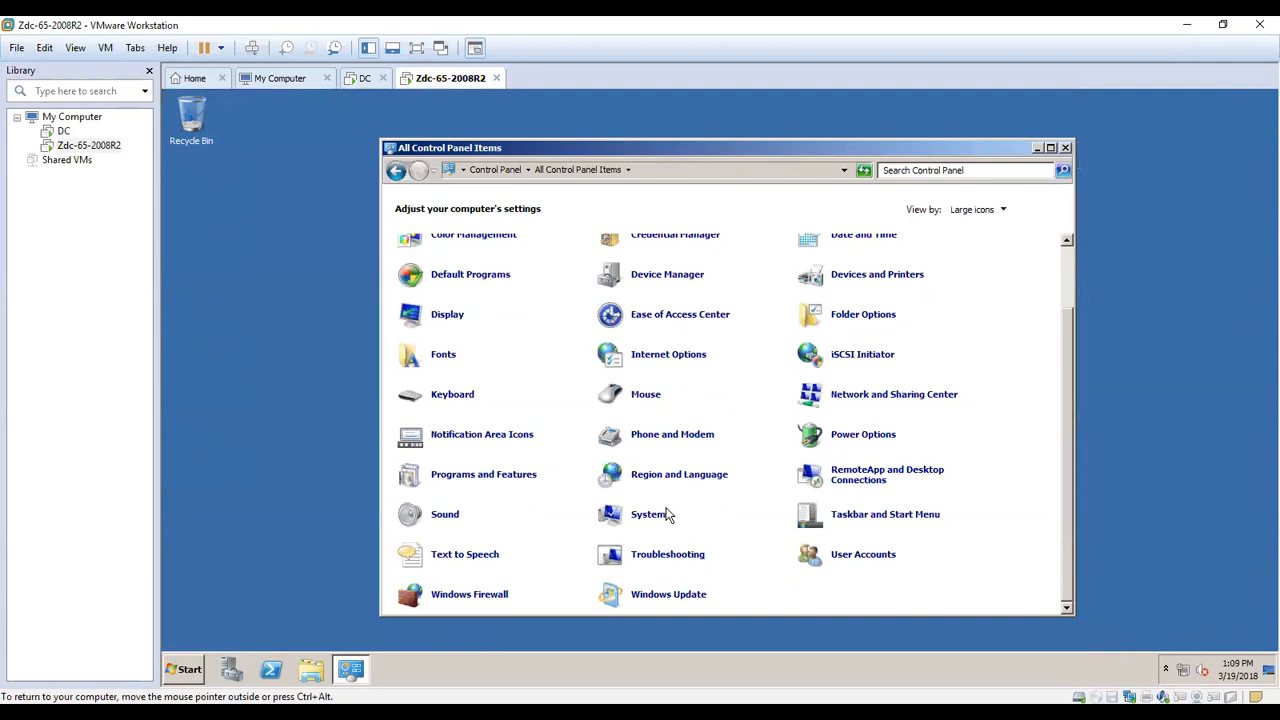
pyautogui.press('s')
pyautogui.press('s')
pyautogui.click(645, 518)
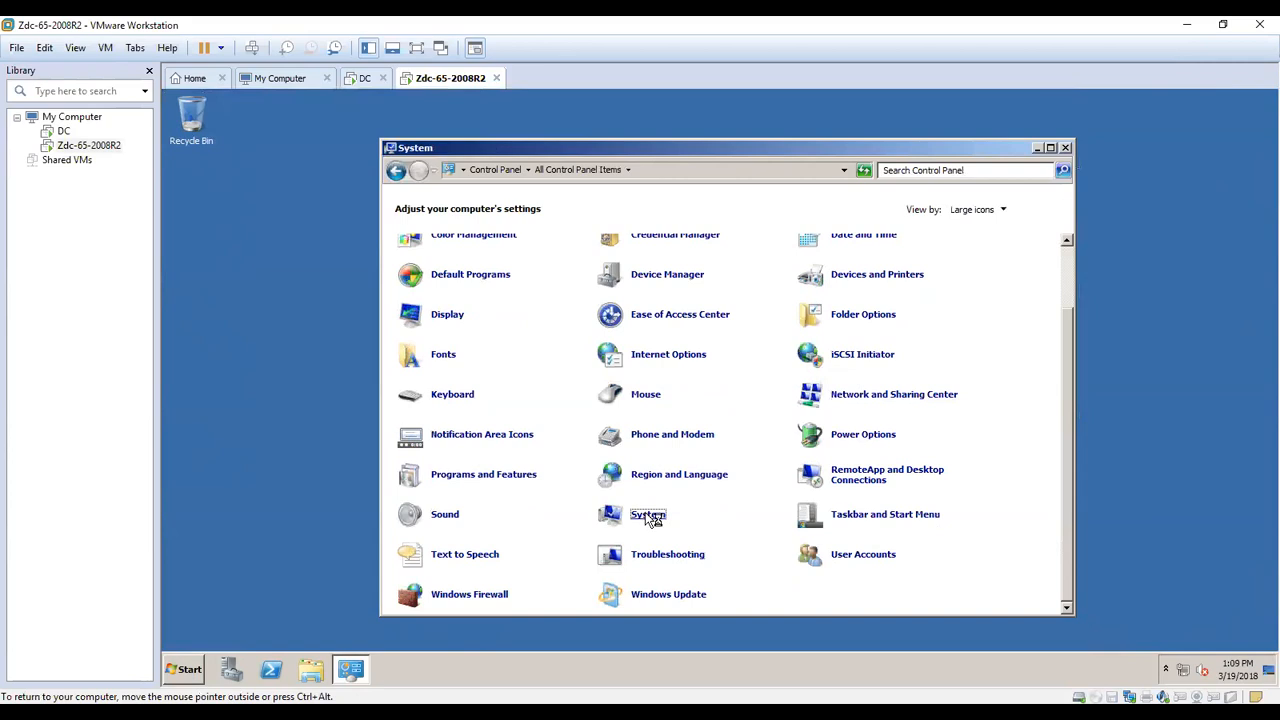
# - Rename the computer to ZDC-XenApp in the advanced system settings
pyautogui.click(452, 270)
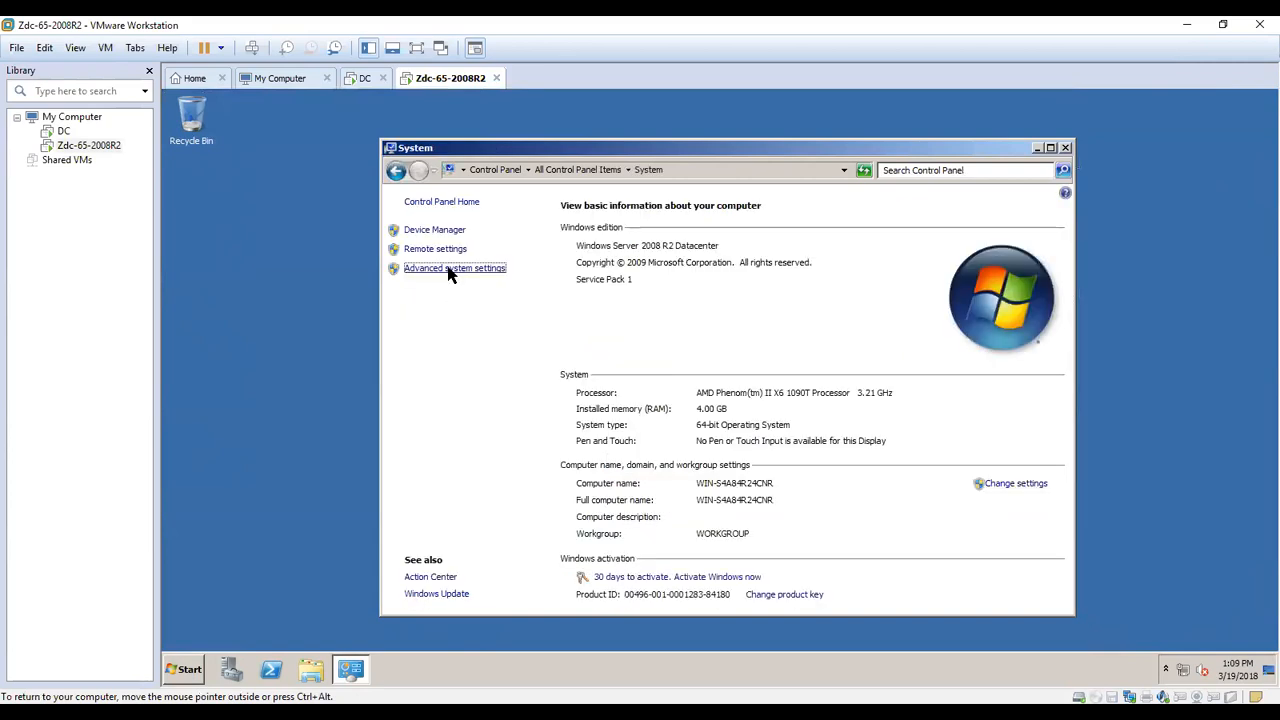
pyautogui.click(228, 158)
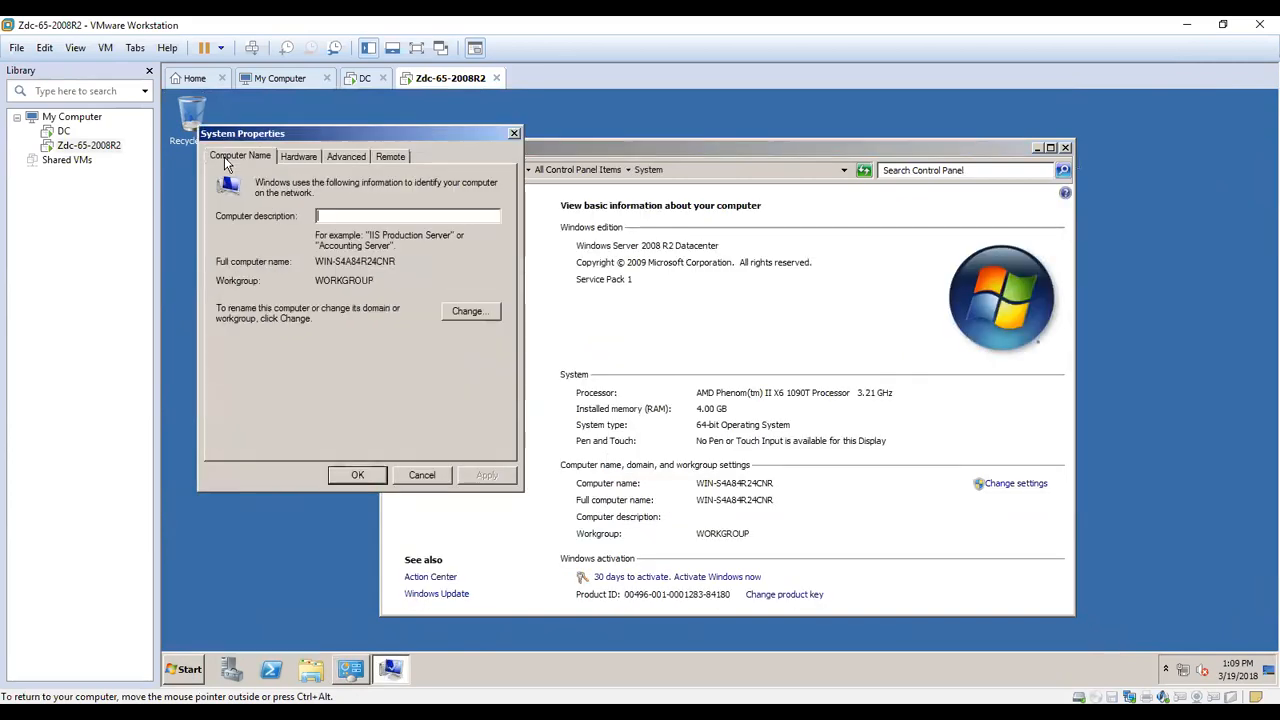
pyautogui.click(464, 313)
pyautogui.moveTo(309, 245); pyautogui.dragTo(163, 240)
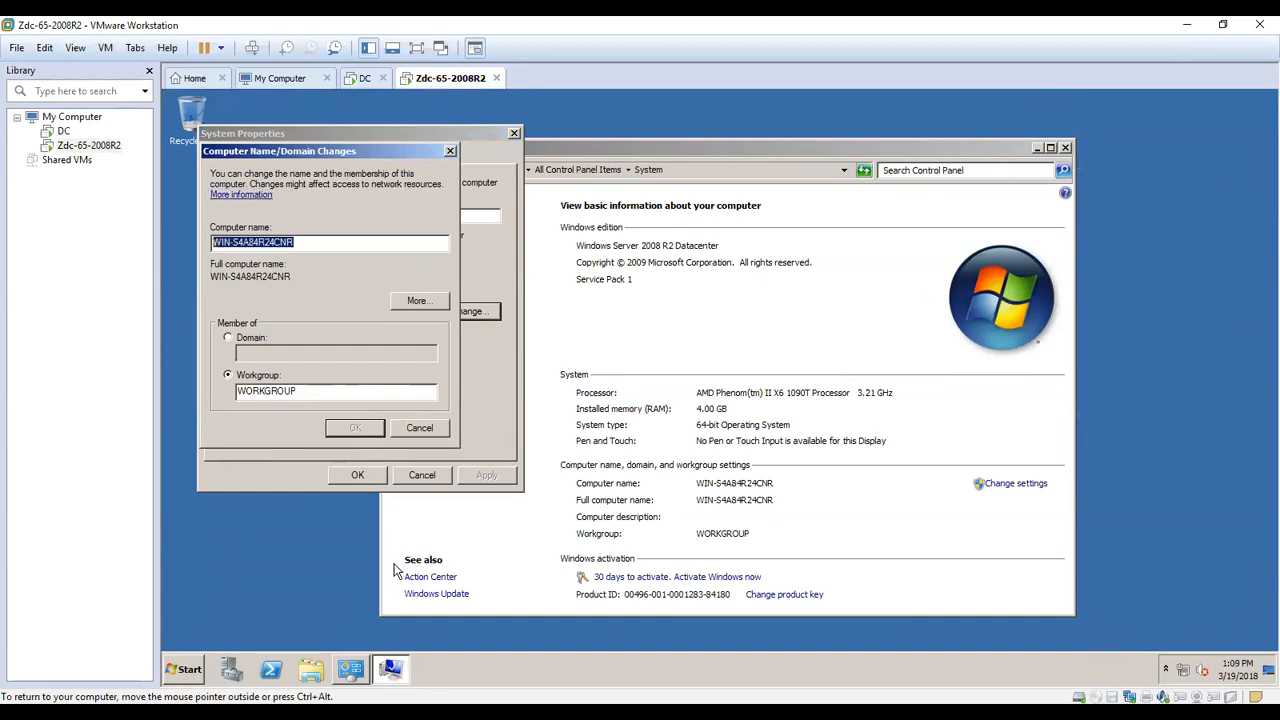
pyautogui.write('ZDC-')
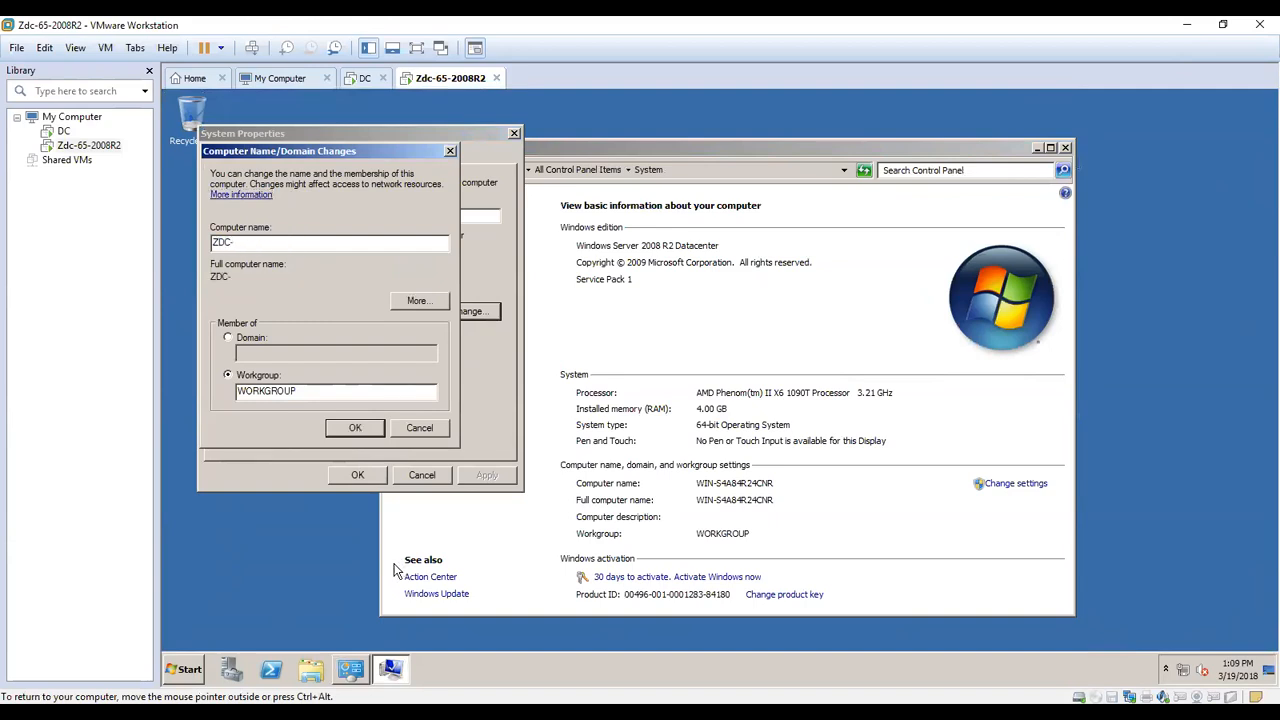
pyautogui.write('Xenapp')
pyautogui.press('BackSpace')
pyautogui.press('BackSpace')
pyautogui.press('BackSpace')
pyautogui.write('App')
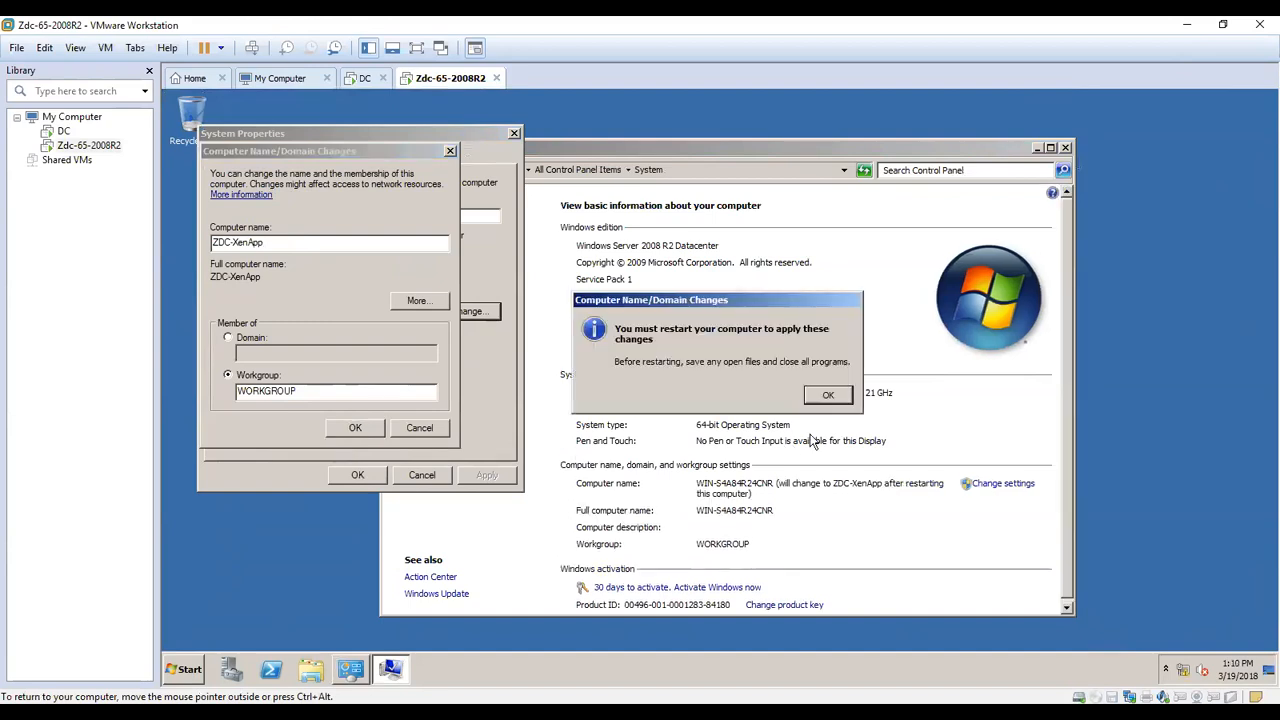
# - Accept the restart notice, close System Properties and restart the server to apply the new computer name
pyautogui.click(826, 396)
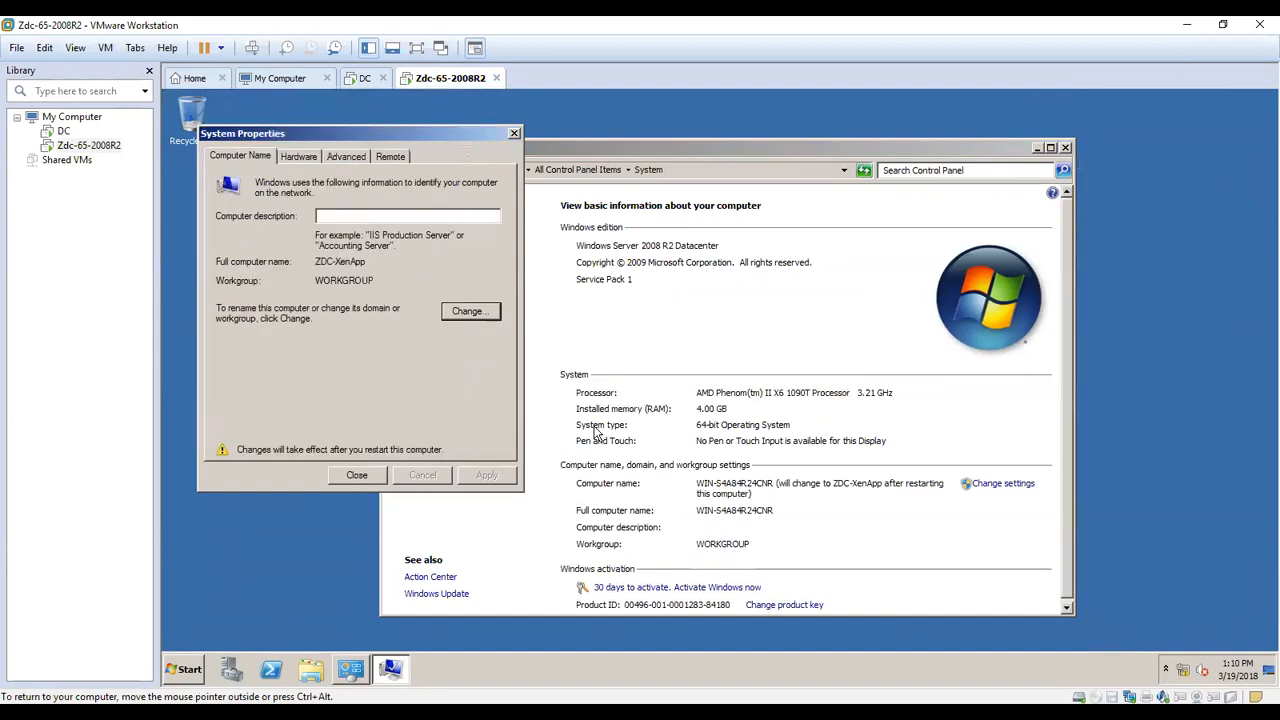
pyautogui.click(358, 476)
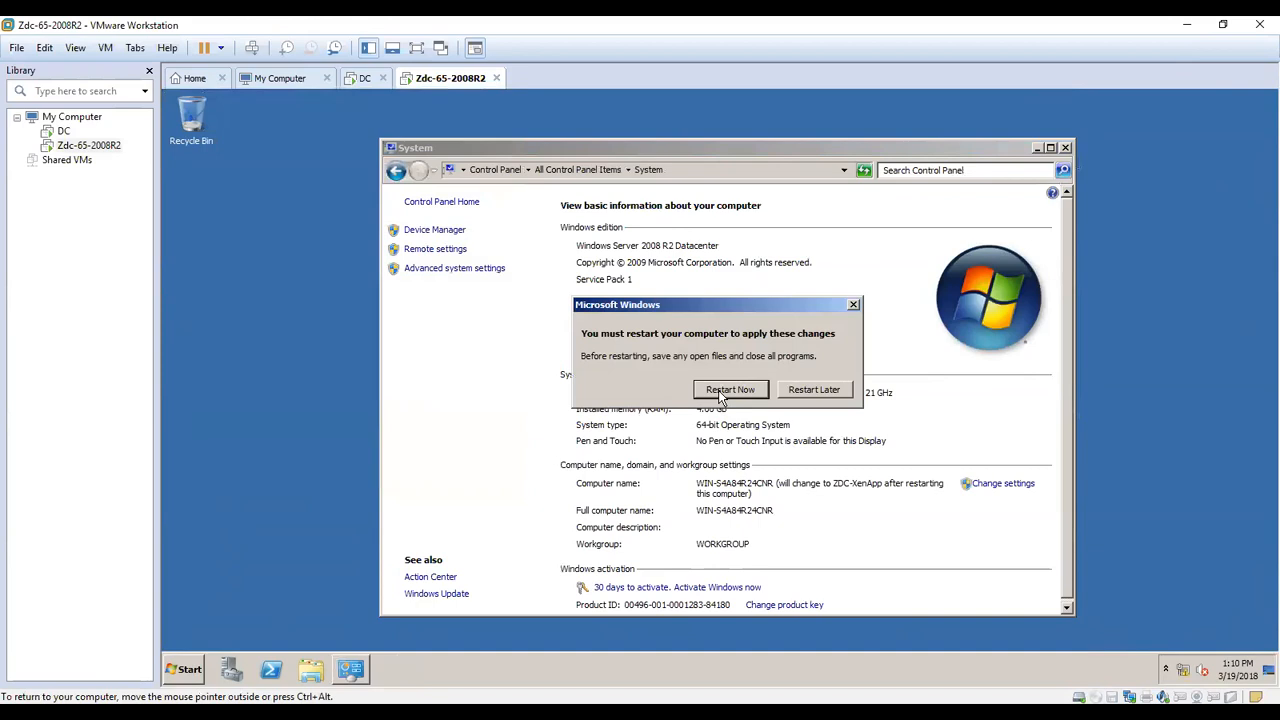
pyautogui.click(722, 391)
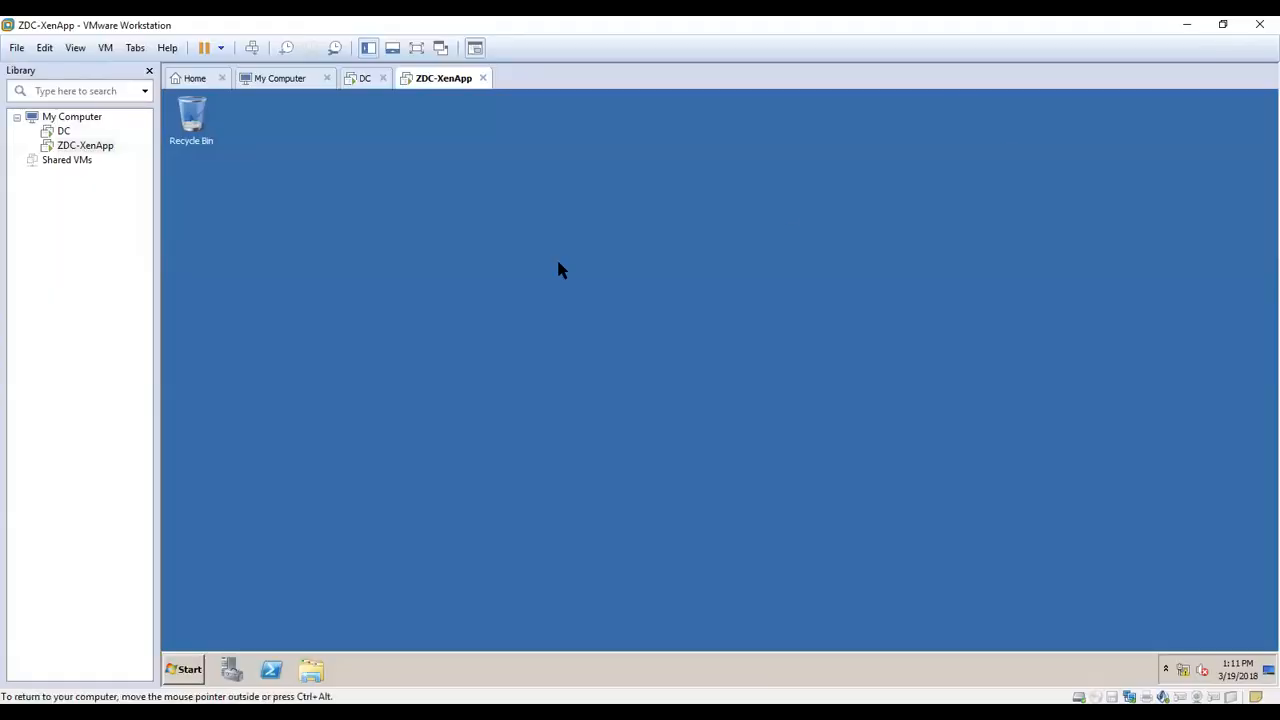
pyautogui.click(104, 48)
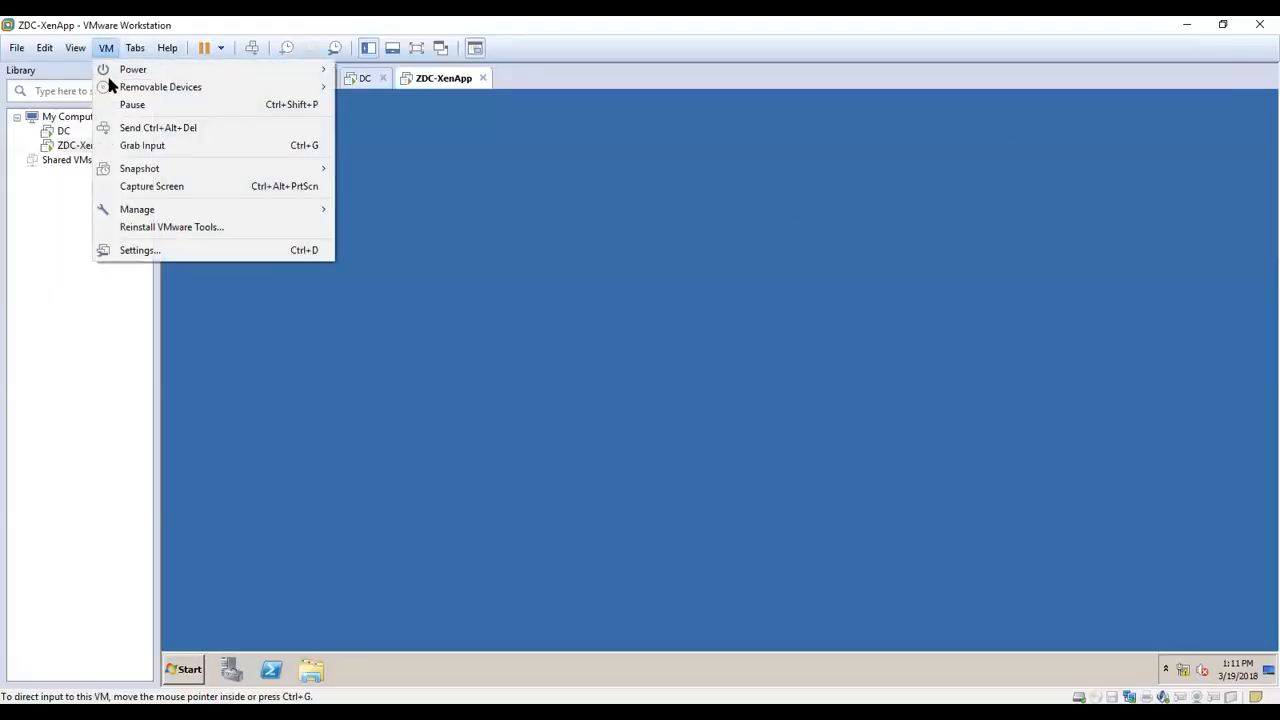
pyautogui.click(184, 230)
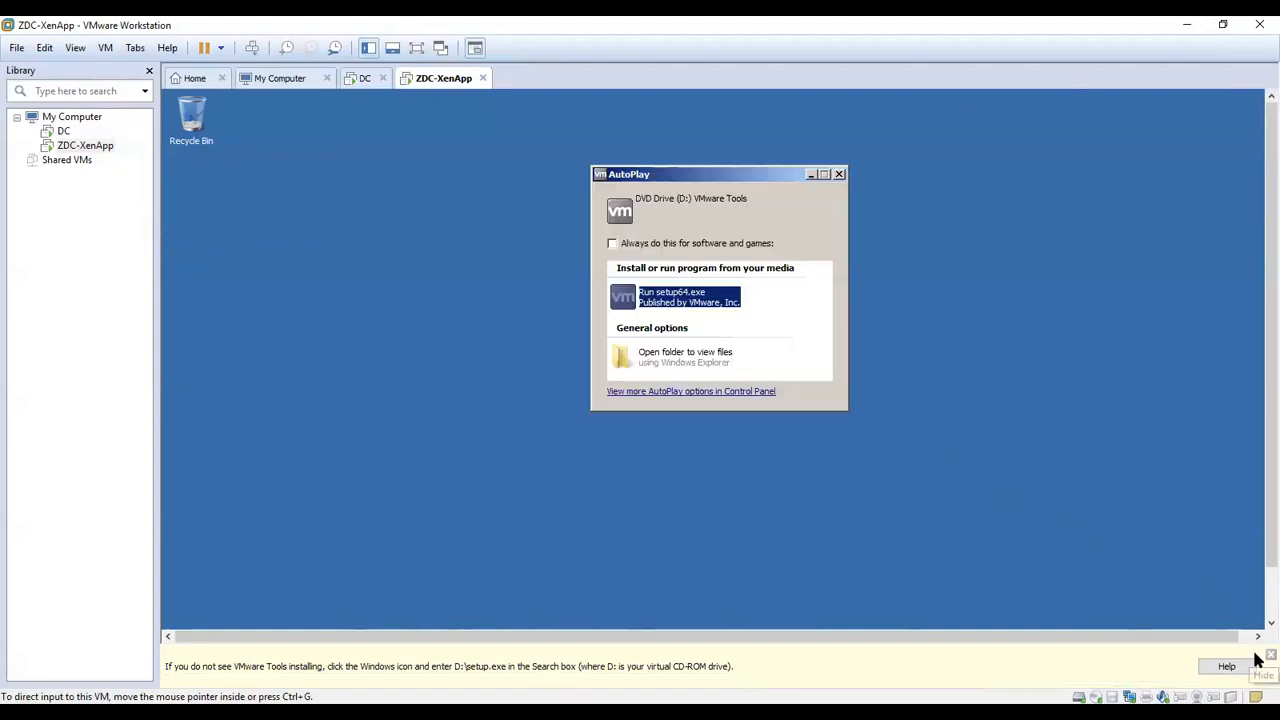
pyautogui.click(680, 298)
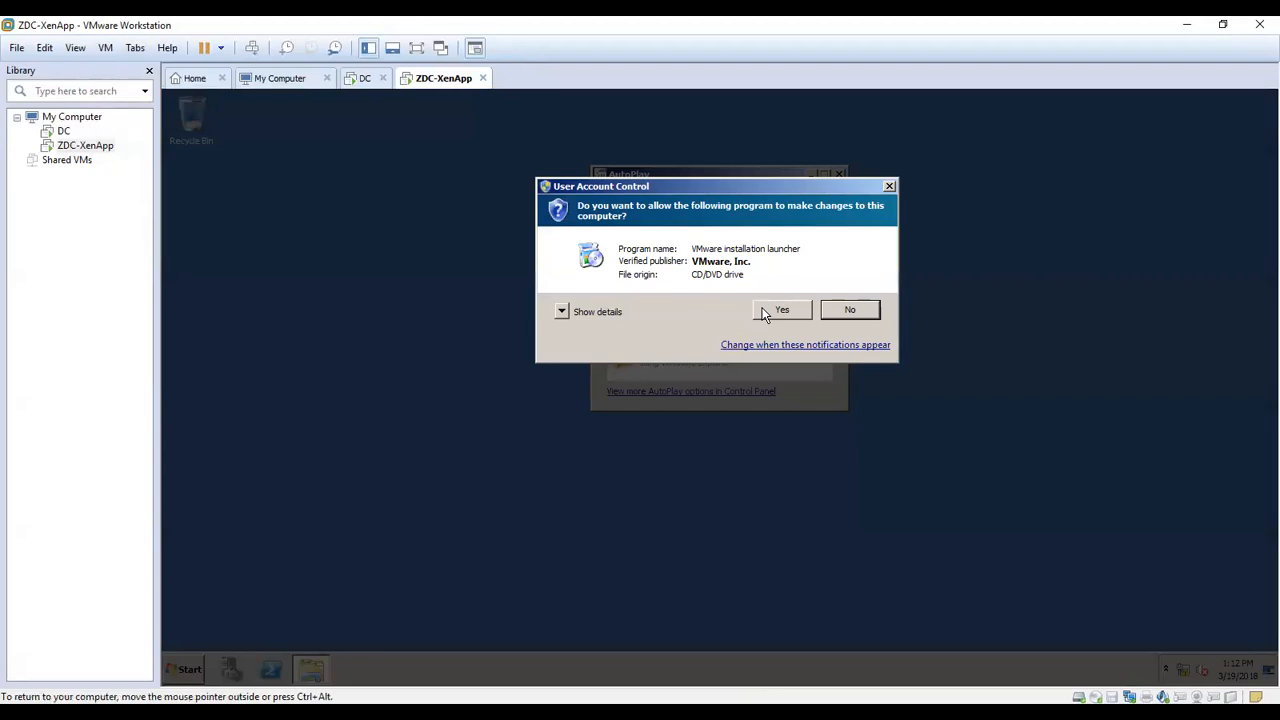
pyautogui.click(779, 310)
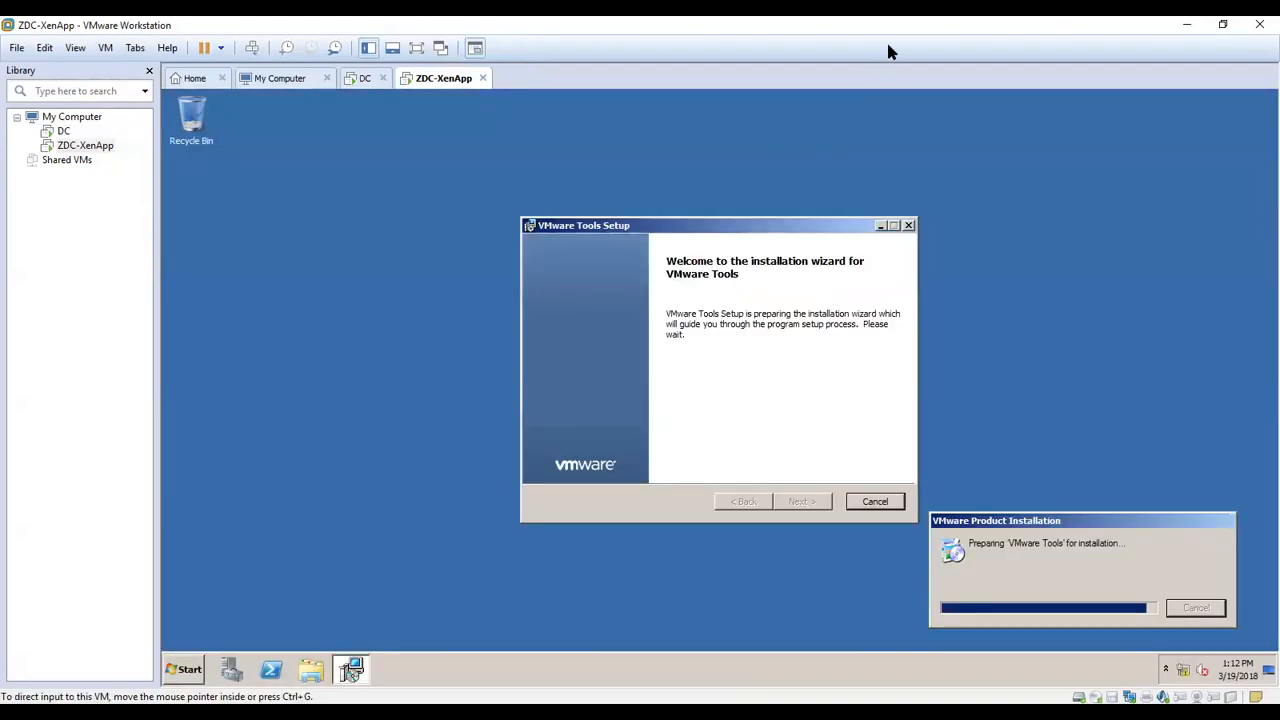
pyautogui.click(798, 503)
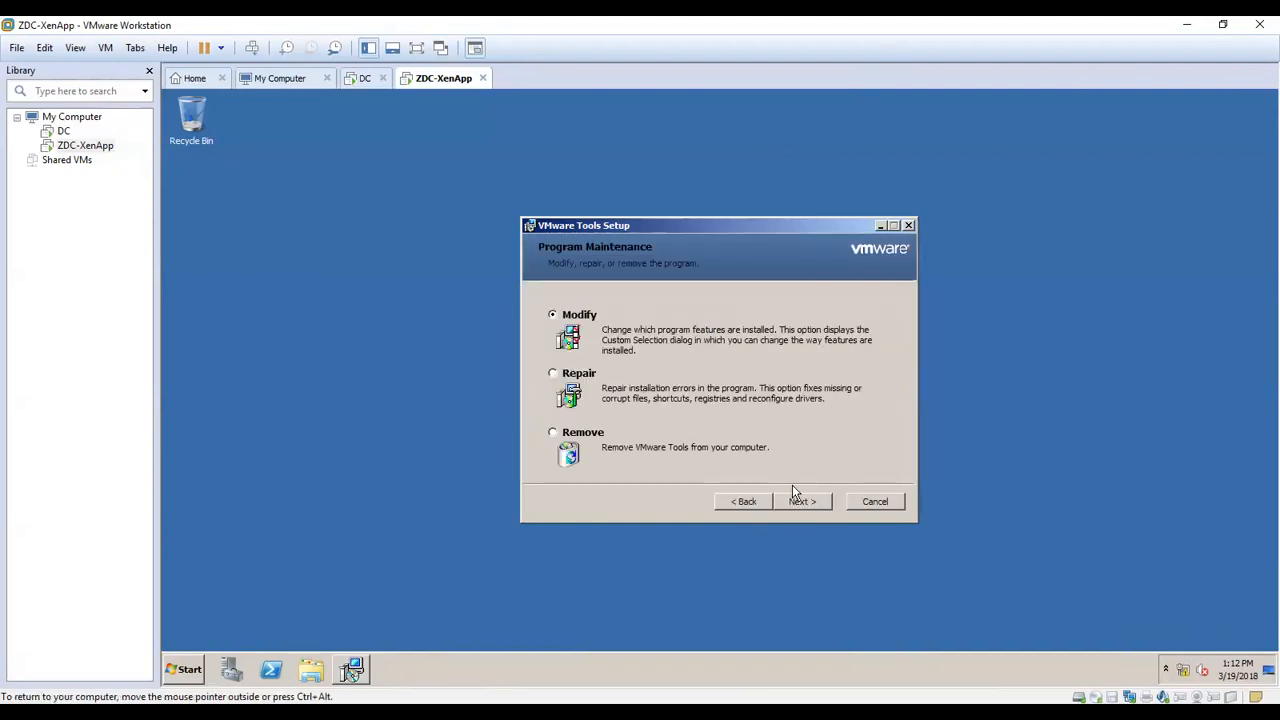
pyautogui.click(853, 504)
pyautogui.click(690, 402)
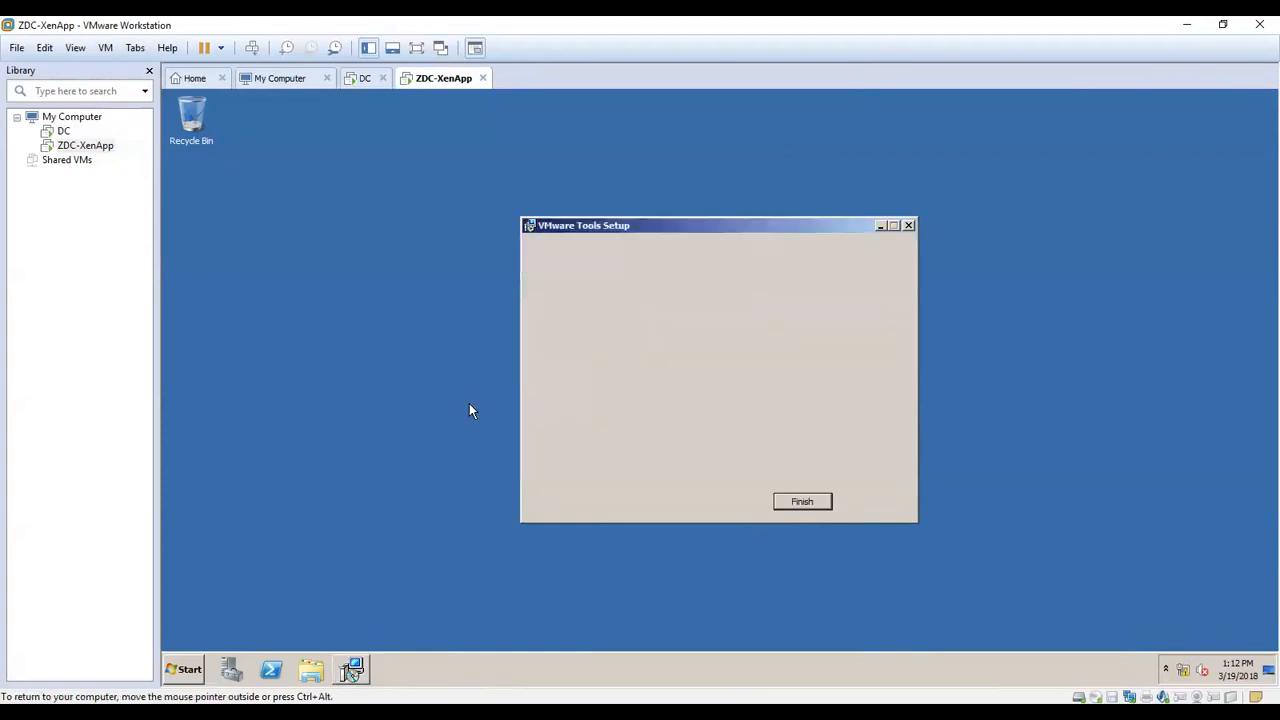
pyautogui.click(803, 502)
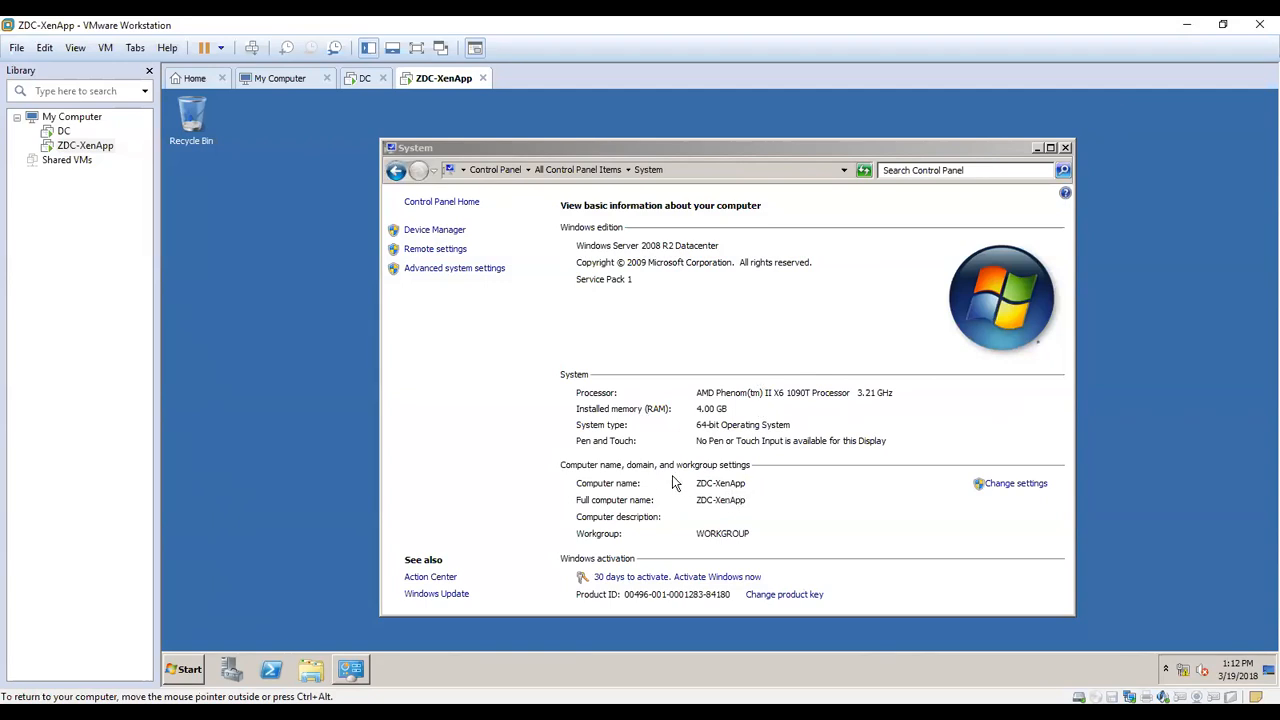
# - Change the computer's membership from workgroup to the domain testlab.com in the advanced system settings
pyautogui.click(466, 268)
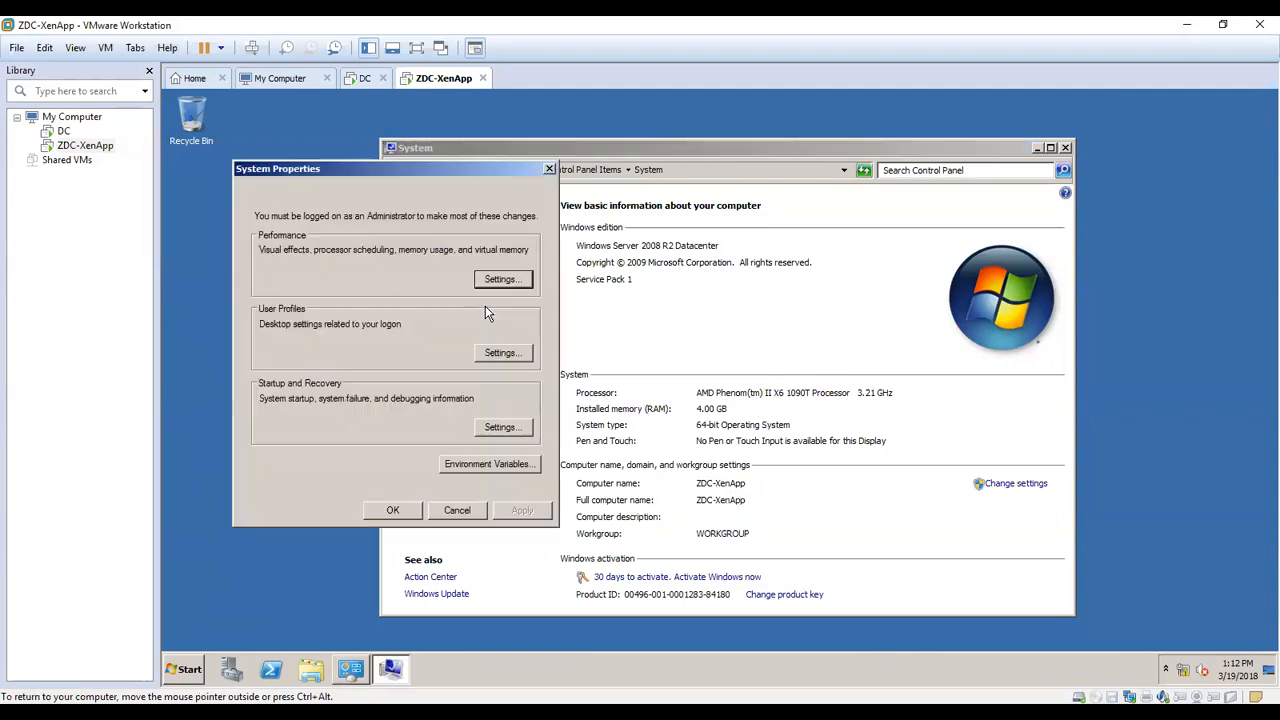
pyautogui.click(288, 196)
pyautogui.click(490, 350)
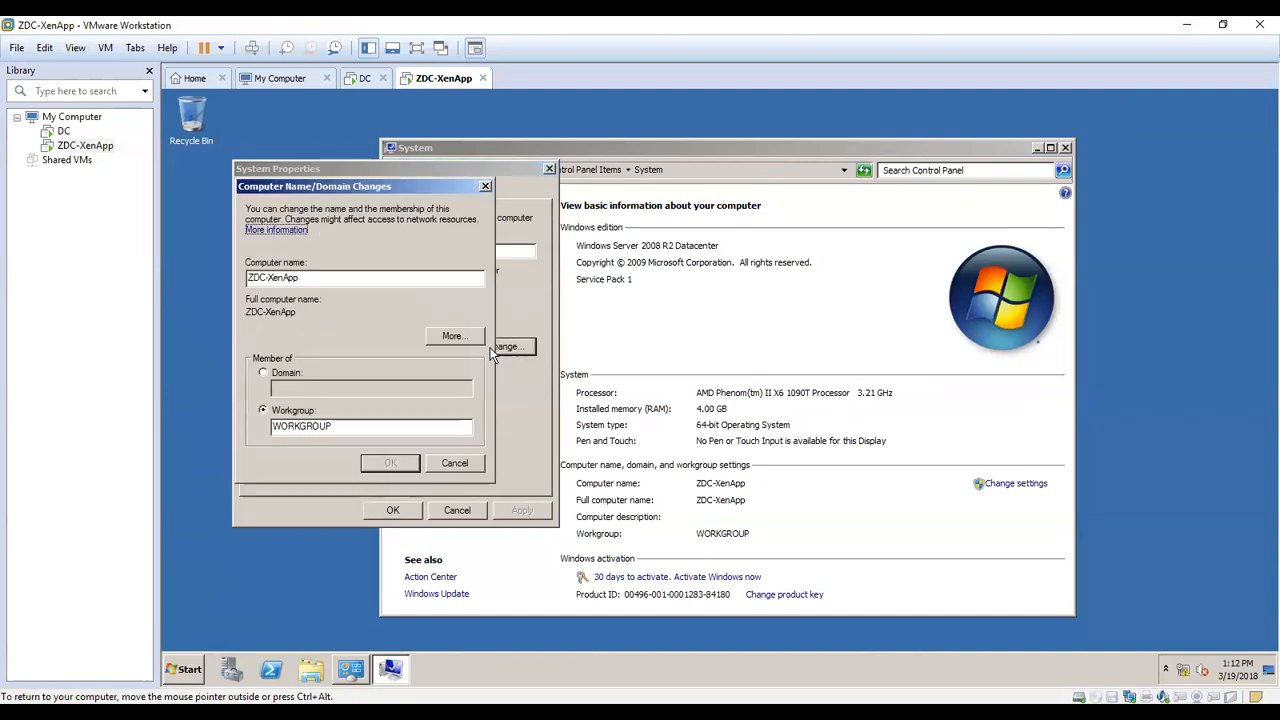
pyautogui.click(284, 377)
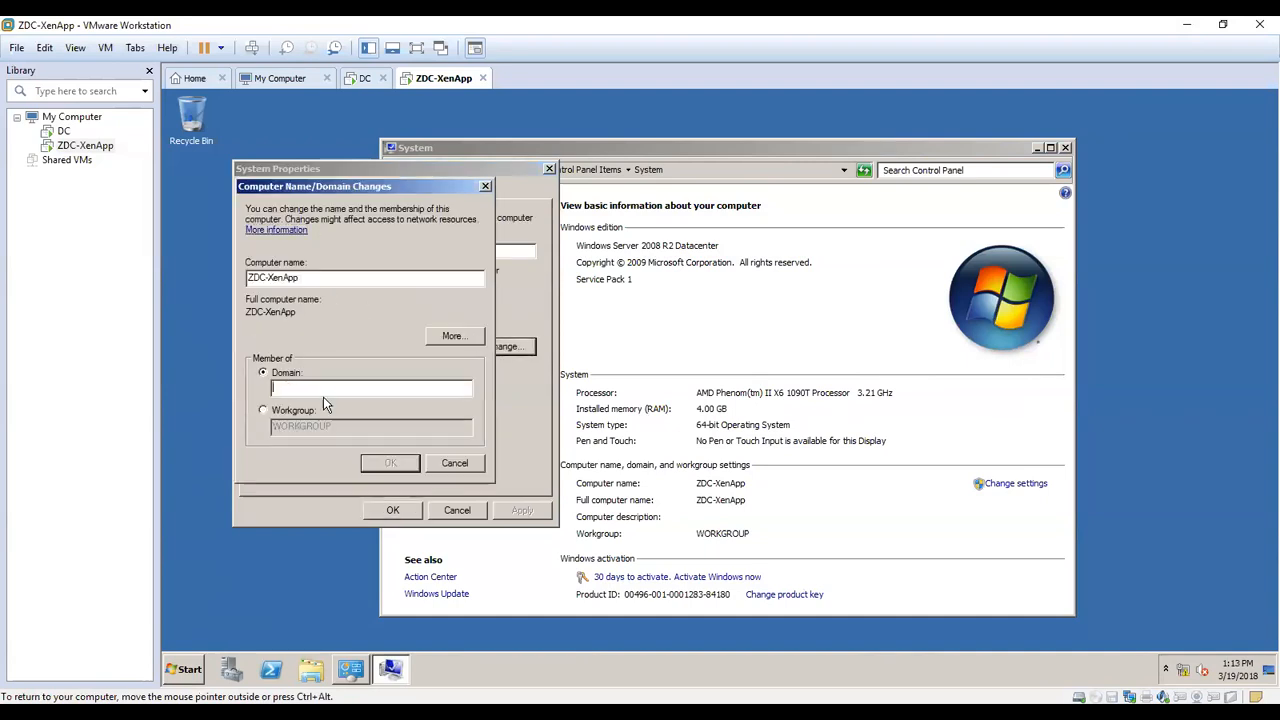
pyautogui.write('lst')
pyautogui.press('BackSpace')
pyautogui.write('estlab.com')
pyautogui.press('Return')
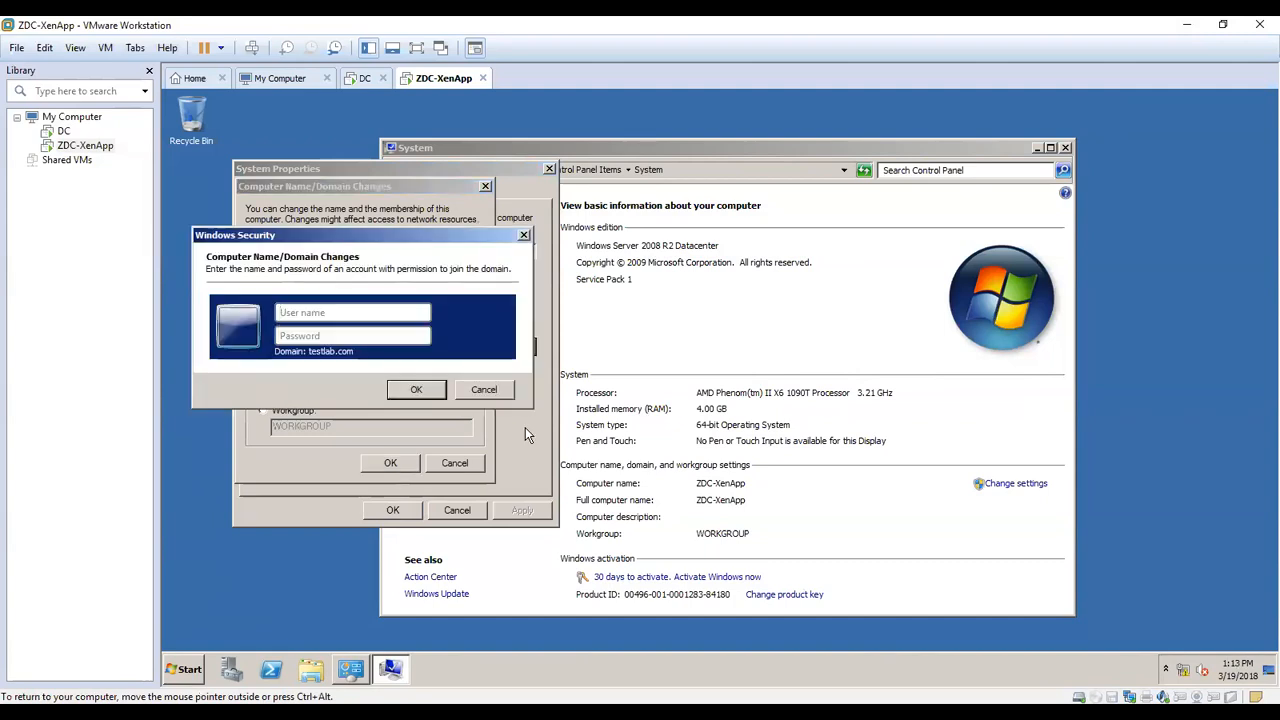
# - Authorize the domain join with the administrator account and its password, and acknowledge the domain welcome notice
pyautogui.write('administrator')
pyautogui.press('Tab')
pyautogui.write('•••••••')
pyautogui.press('Return')
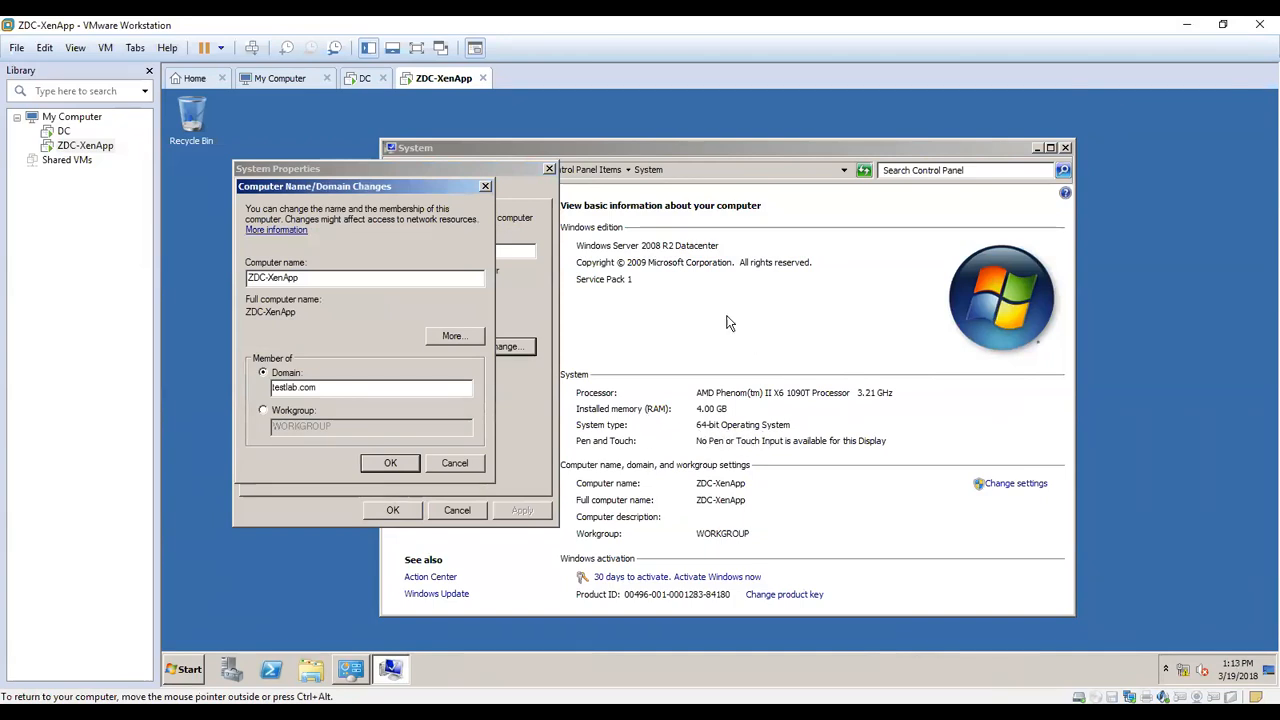
pyautogui.click(791, 428)
# - Accept the restart notice, close System Properties and restart the server to apply the domain membership
pyautogui.click(397, 462)
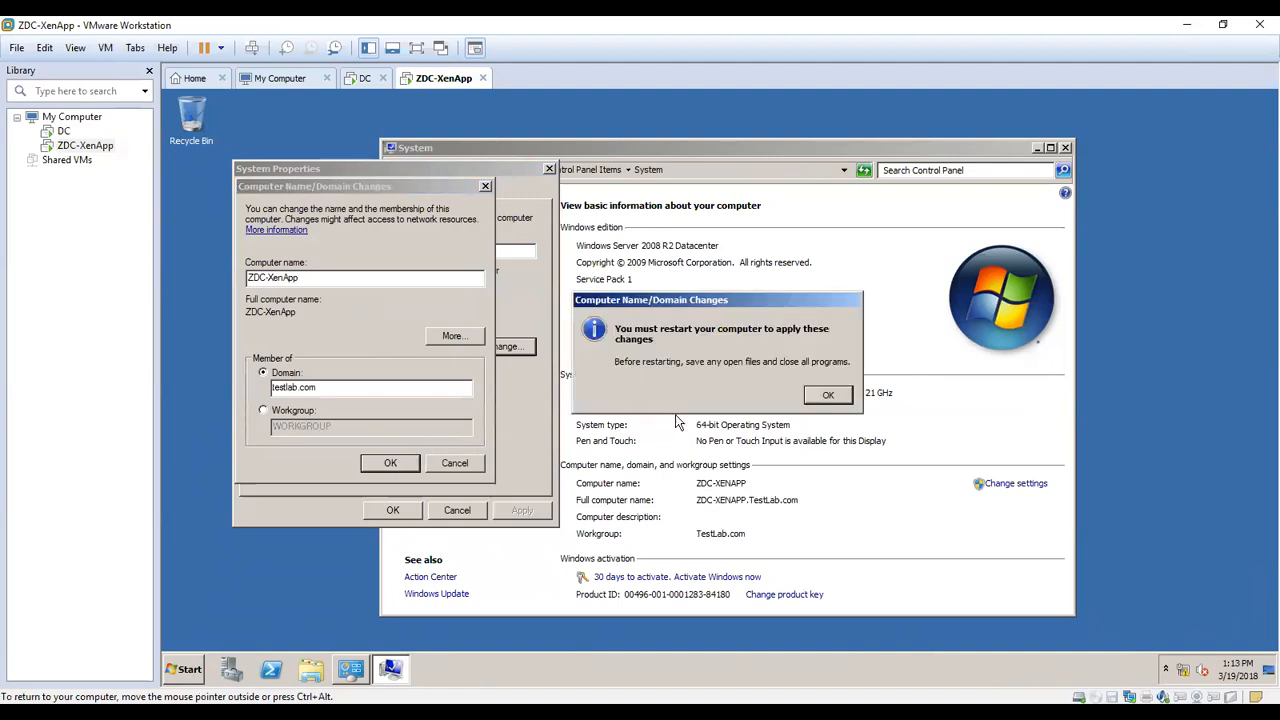
pyautogui.click(830, 395)
pyautogui.click(392, 511)
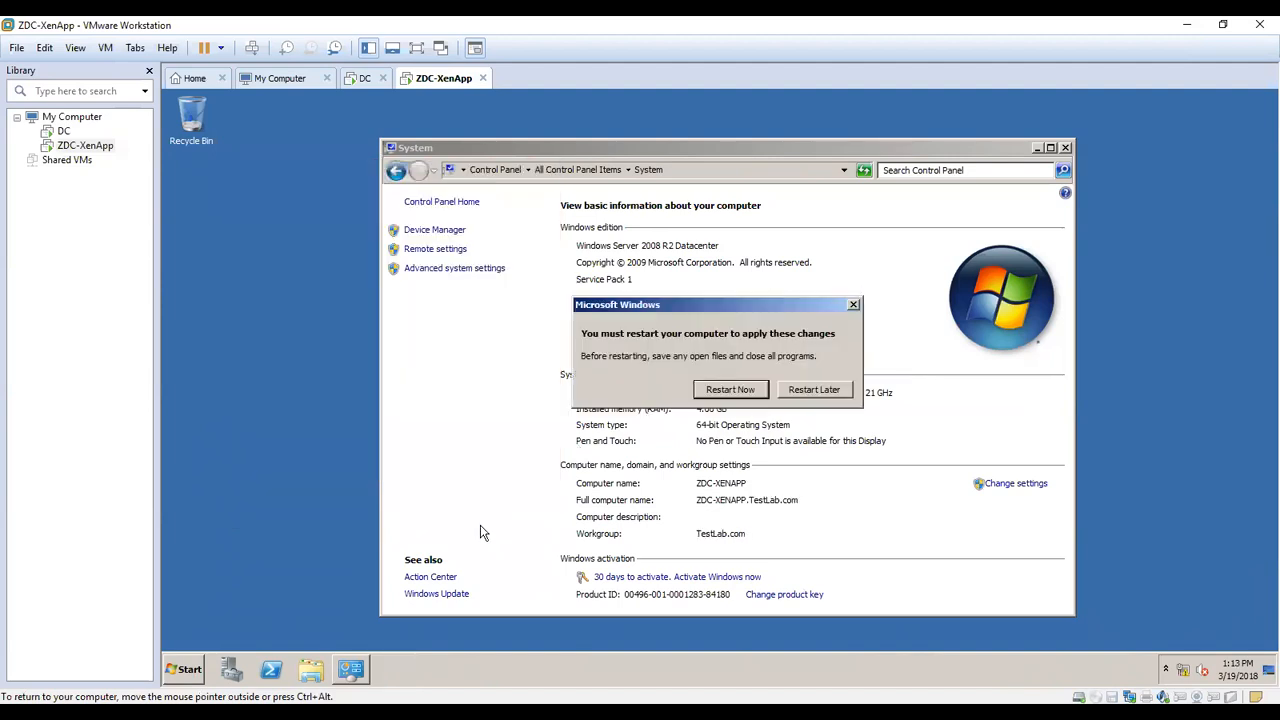
pyautogui.click(752, 393)
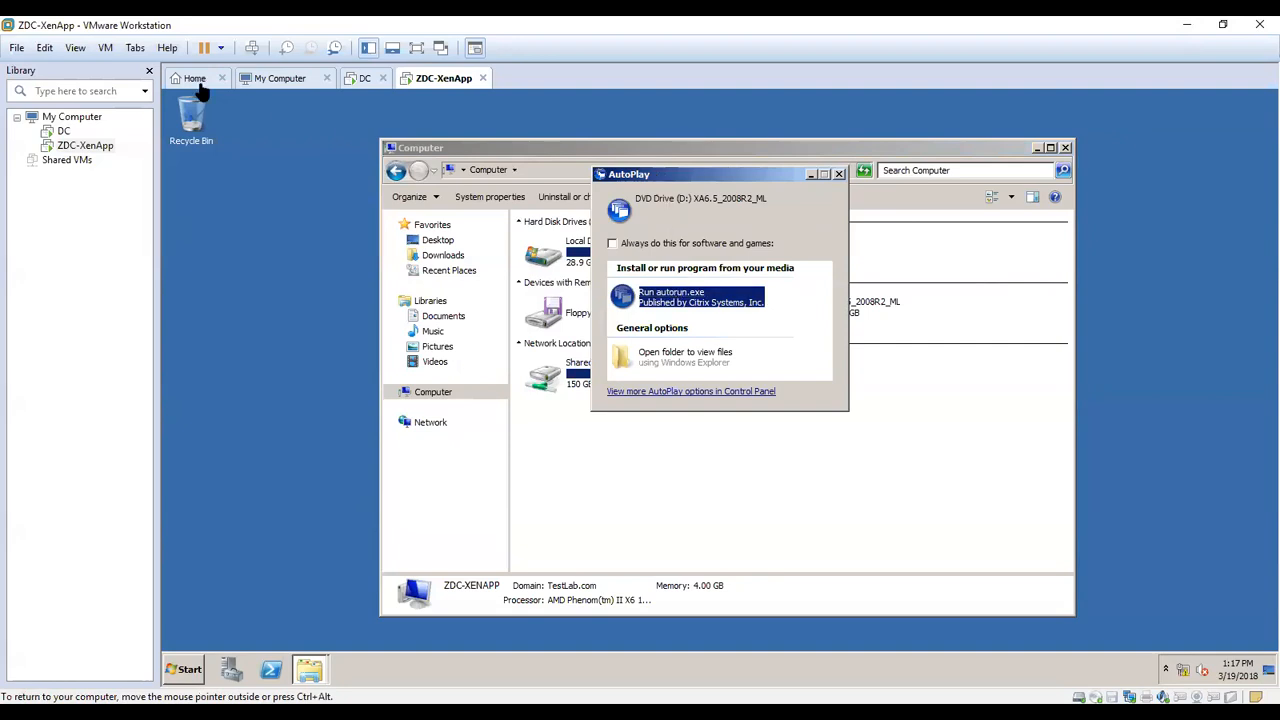
# - Check in the ZDC-XenApp virtual machine settings which ISO image the CD/DVD drive uses
pyautogui.rightClick(60, 146)
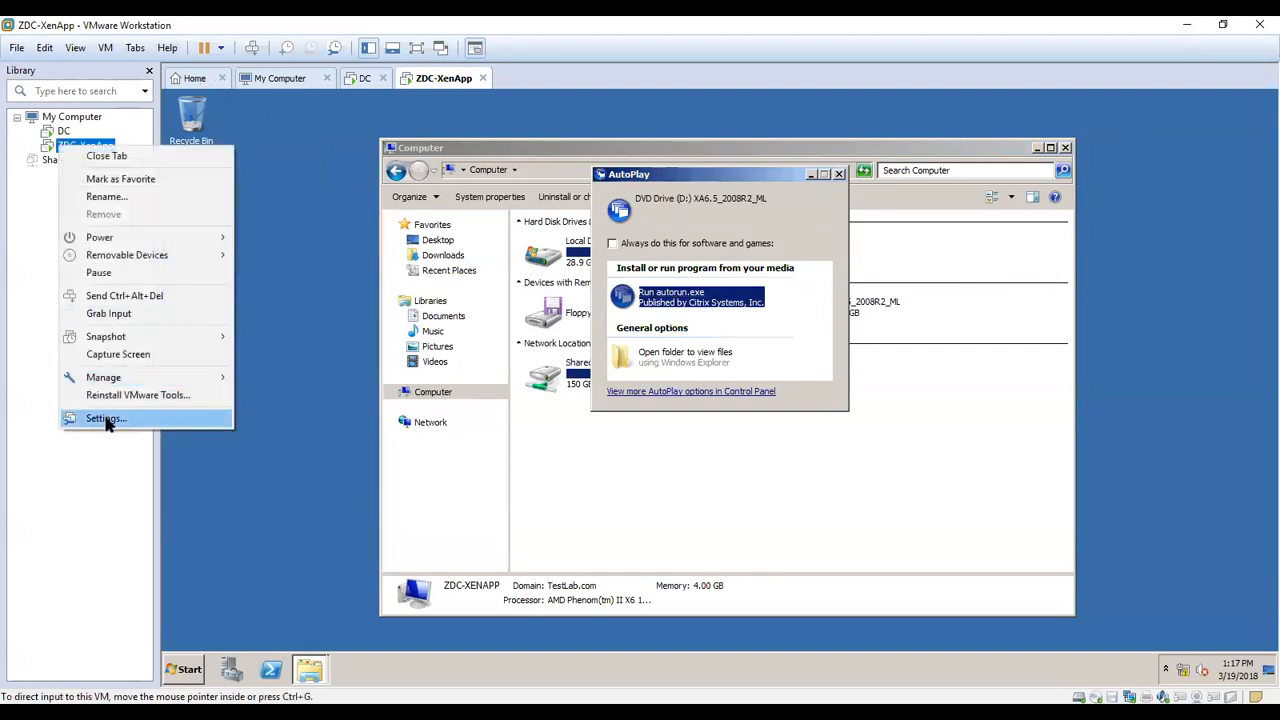
pyautogui.click(105, 419)
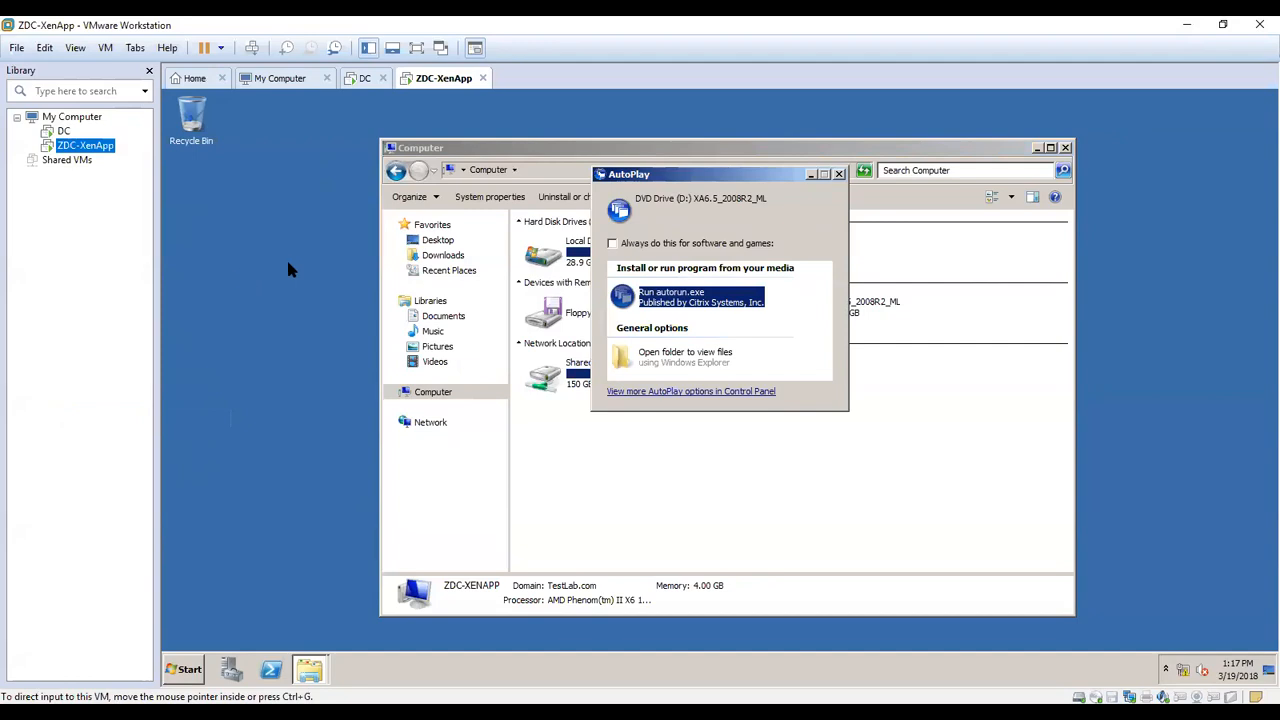
pyautogui.click(428, 231)
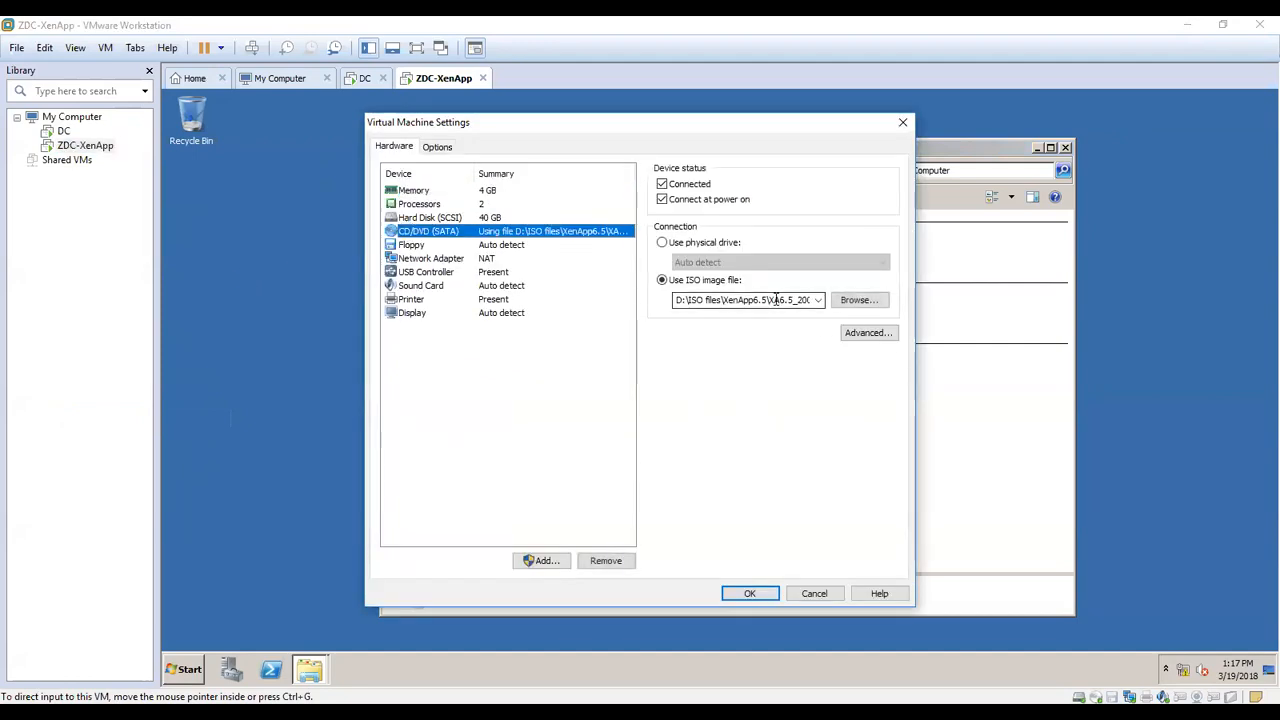
pyautogui.click(759, 593)
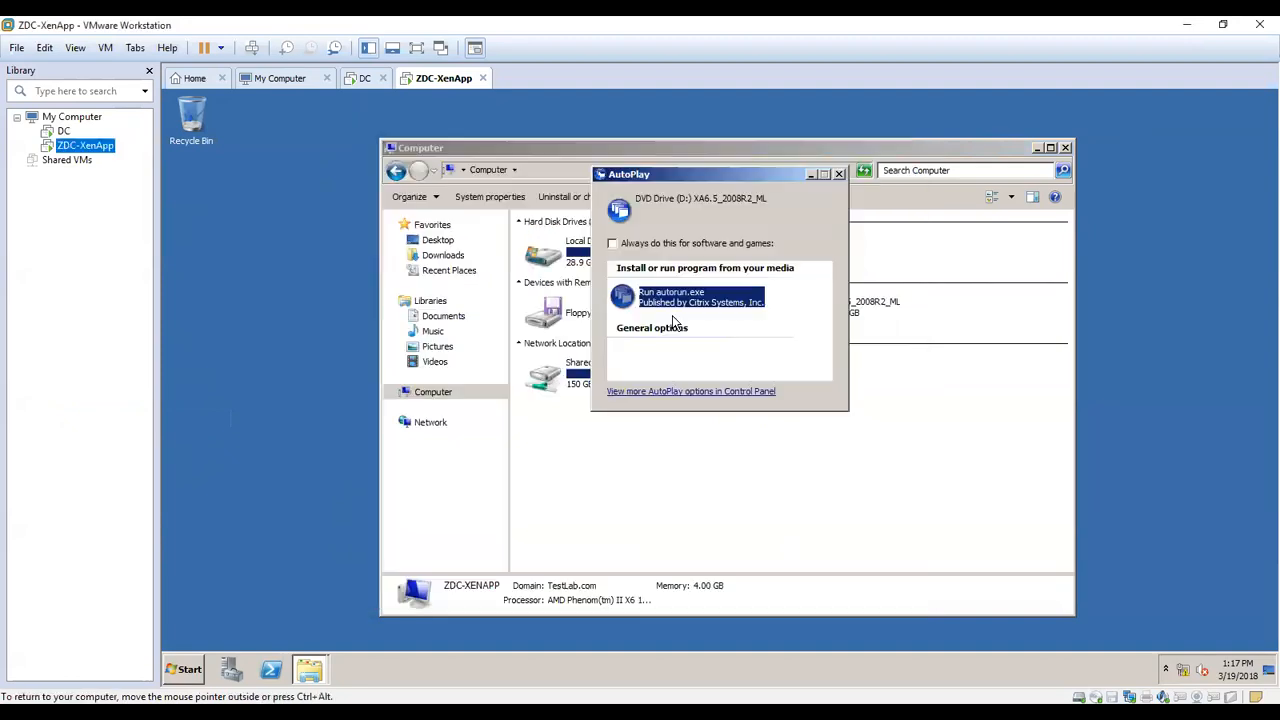
# - Run autorun.exe from the XenApp 6.5 DVD, start Install XenApp Server and agree to install .Net 3.5 SP1
pyautogui.press('Return')
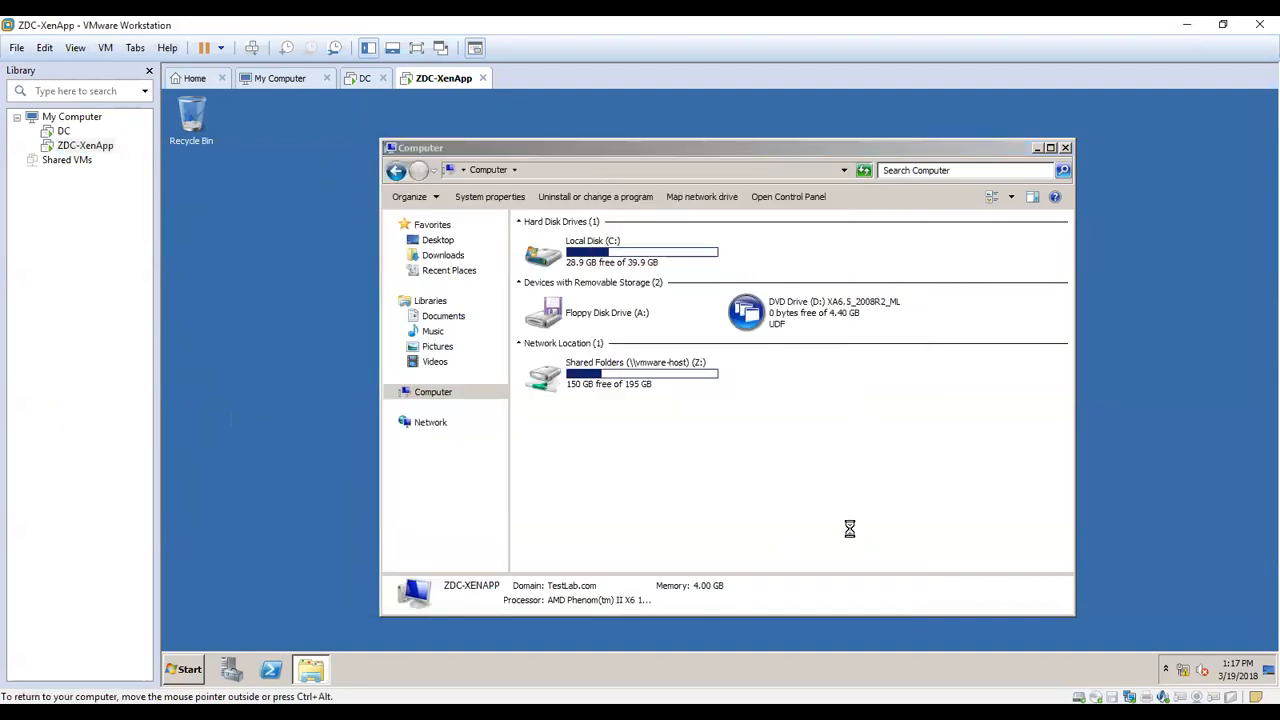
pyautogui.click(618, 331)
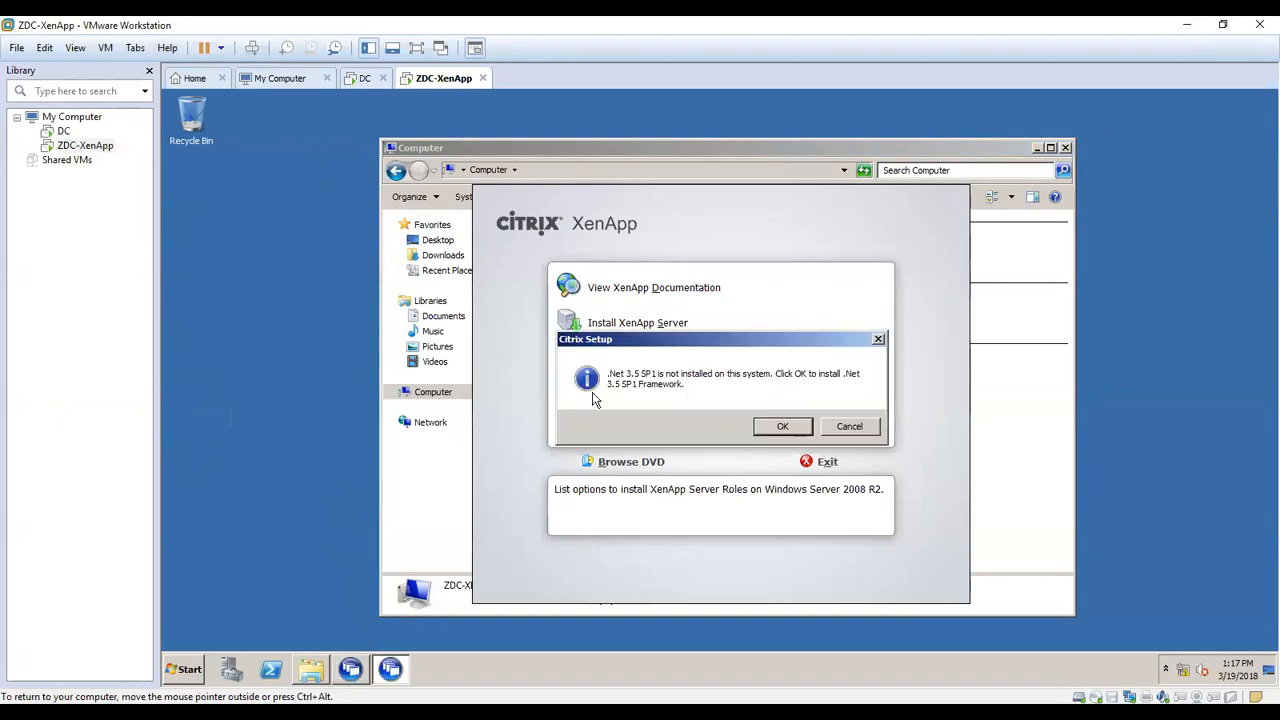
pyautogui.click(775, 427)
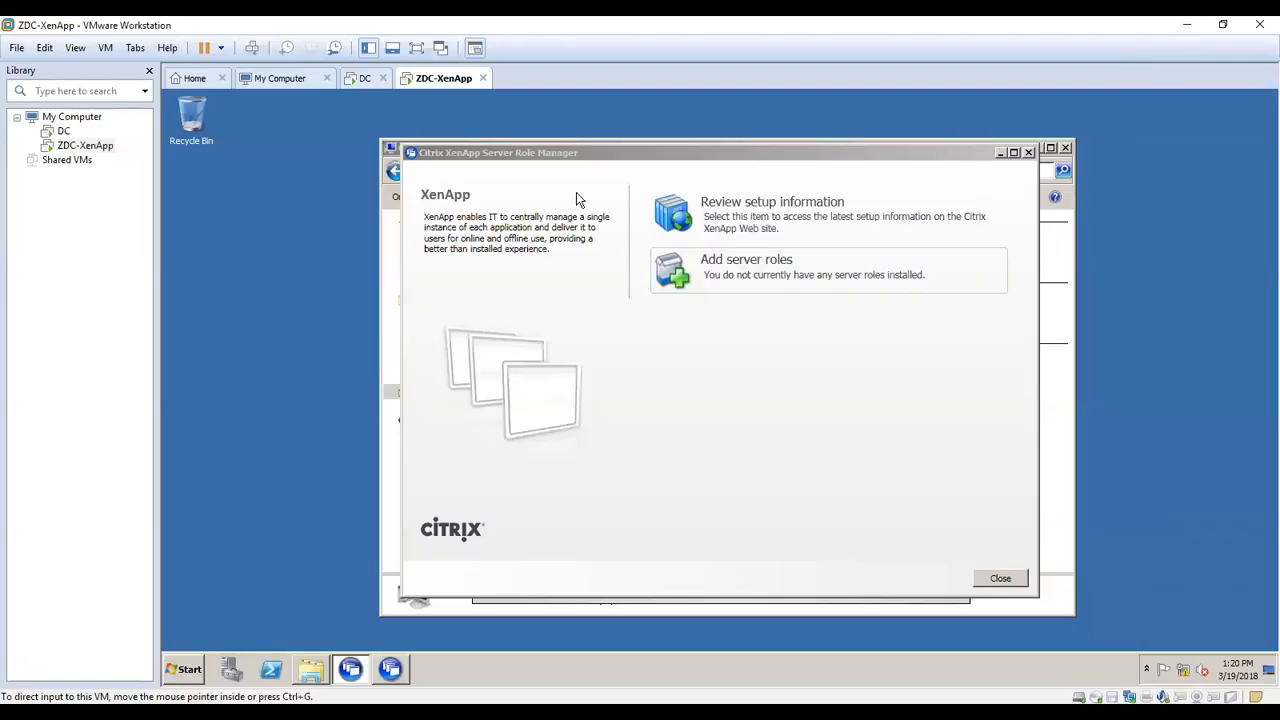
# - Start adding server roles in the XenApp Server Role Manager with the Platinum Edition and accept the license agreement
pyautogui.moveTo(560, 160); pyautogui.dragTo(818, 168)
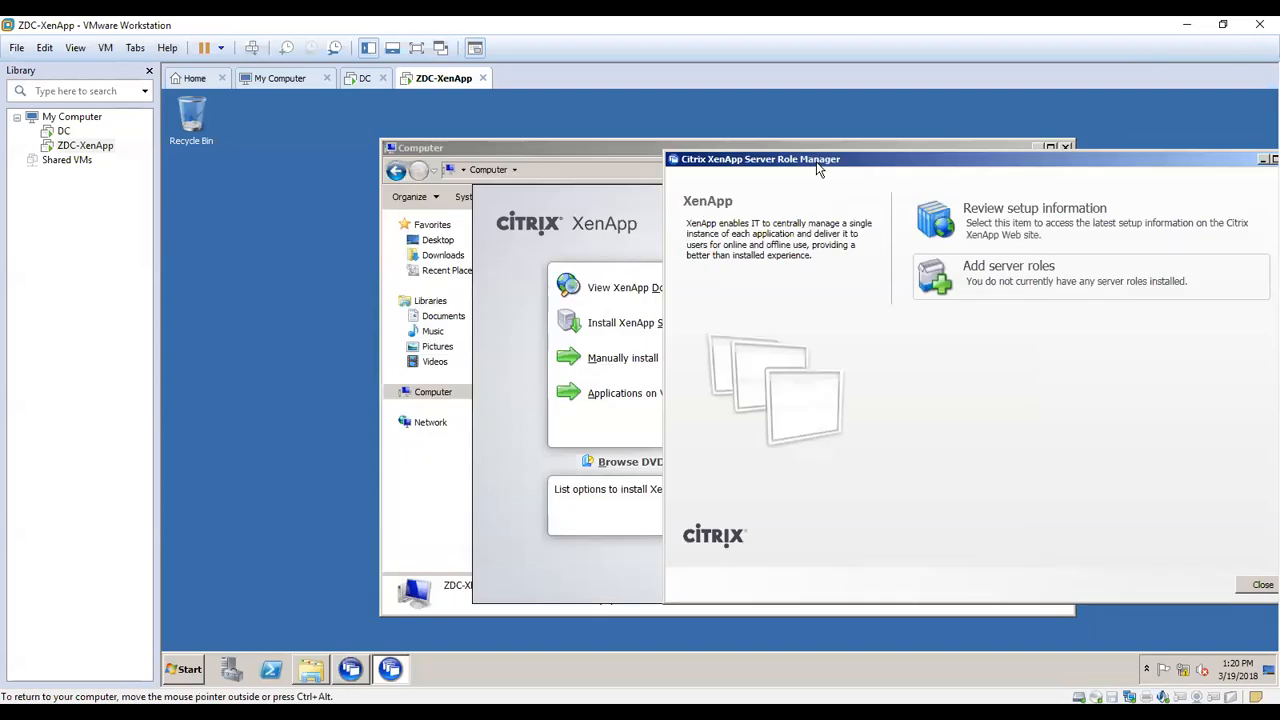
pyautogui.moveTo(818, 169); pyautogui.dragTo(668, 175)
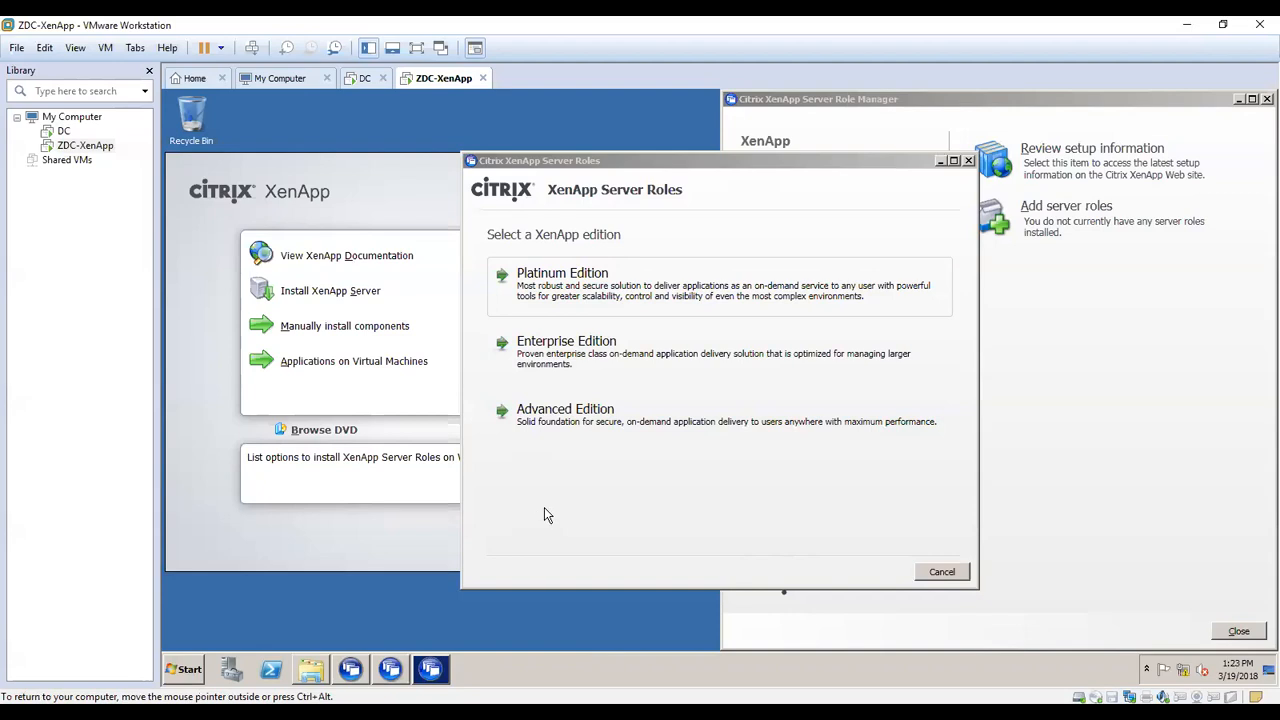
pyautogui.click(583, 301)
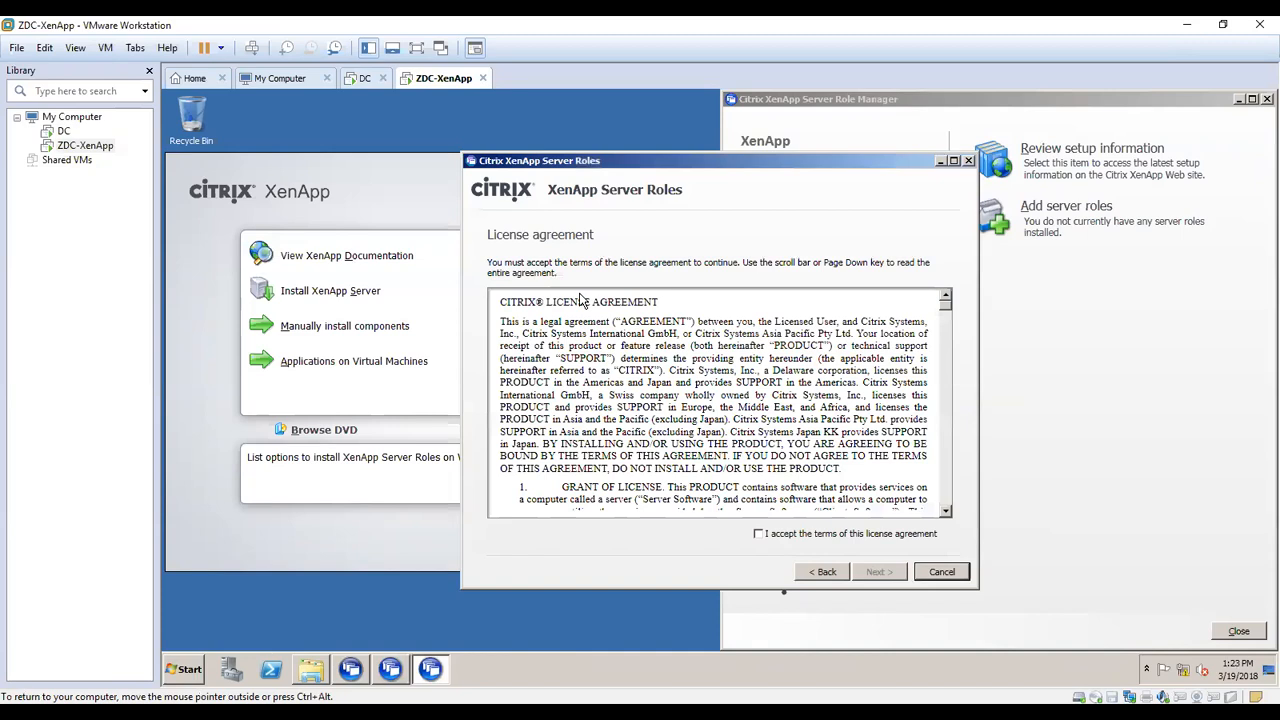
pyautogui.click(810, 533)
pyautogui.click(880, 572)
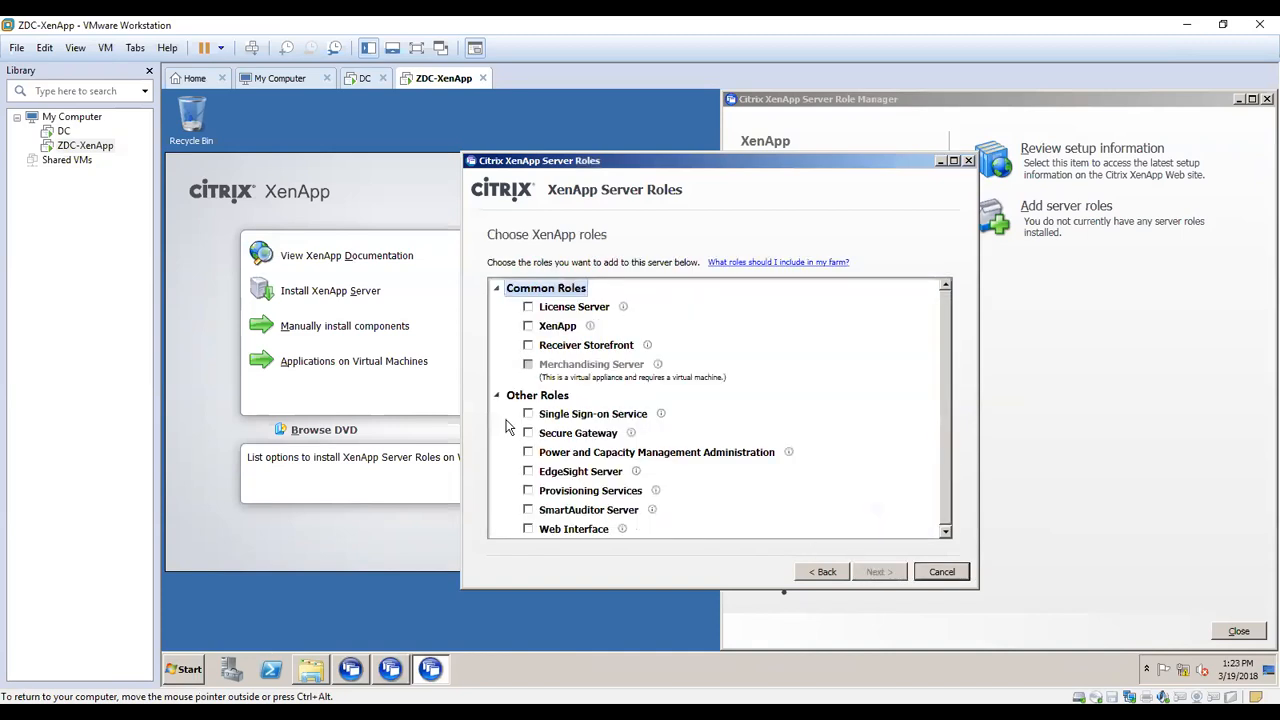
# - Choose the roles License Server, XenApp, Receiver Storefront, Web Interface and Power and Capacity Management Administration, and continue to the subcomponents
pyautogui.click(528, 307)
pyautogui.click(528, 325)
pyautogui.click(528, 345)
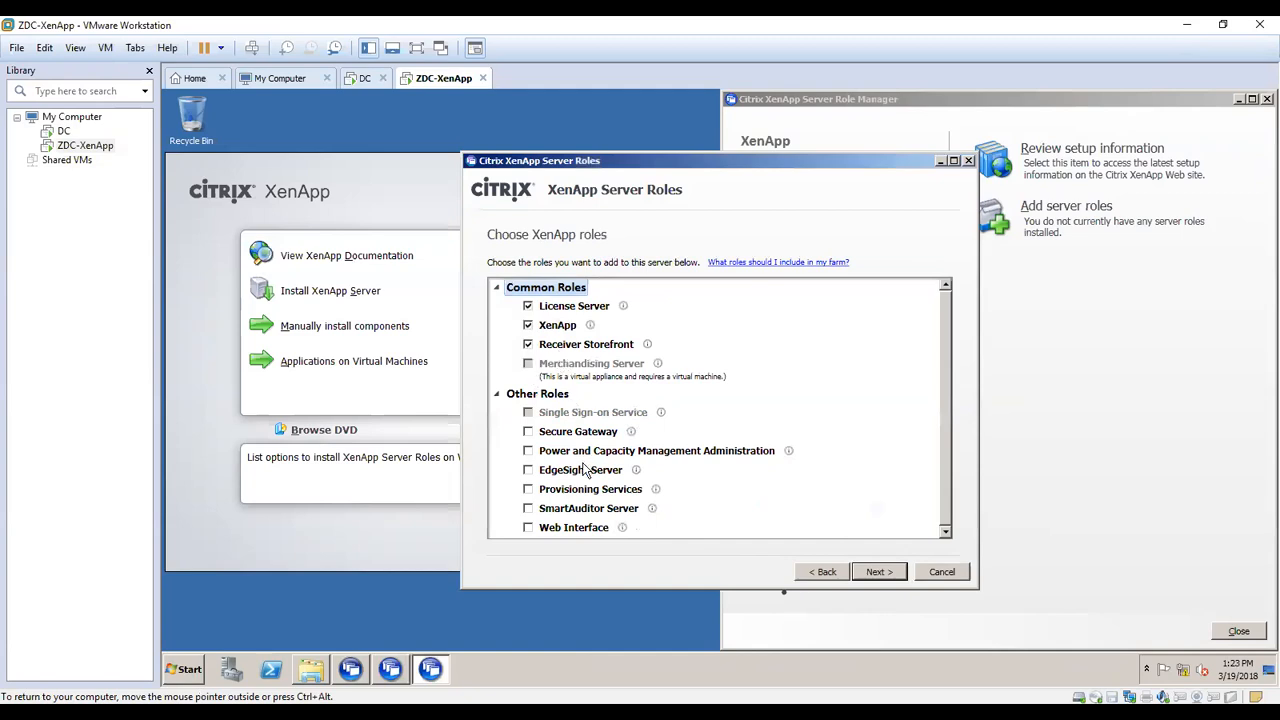
pyautogui.click(530, 530)
pyautogui.click(528, 451)
pyautogui.click(872, 572)
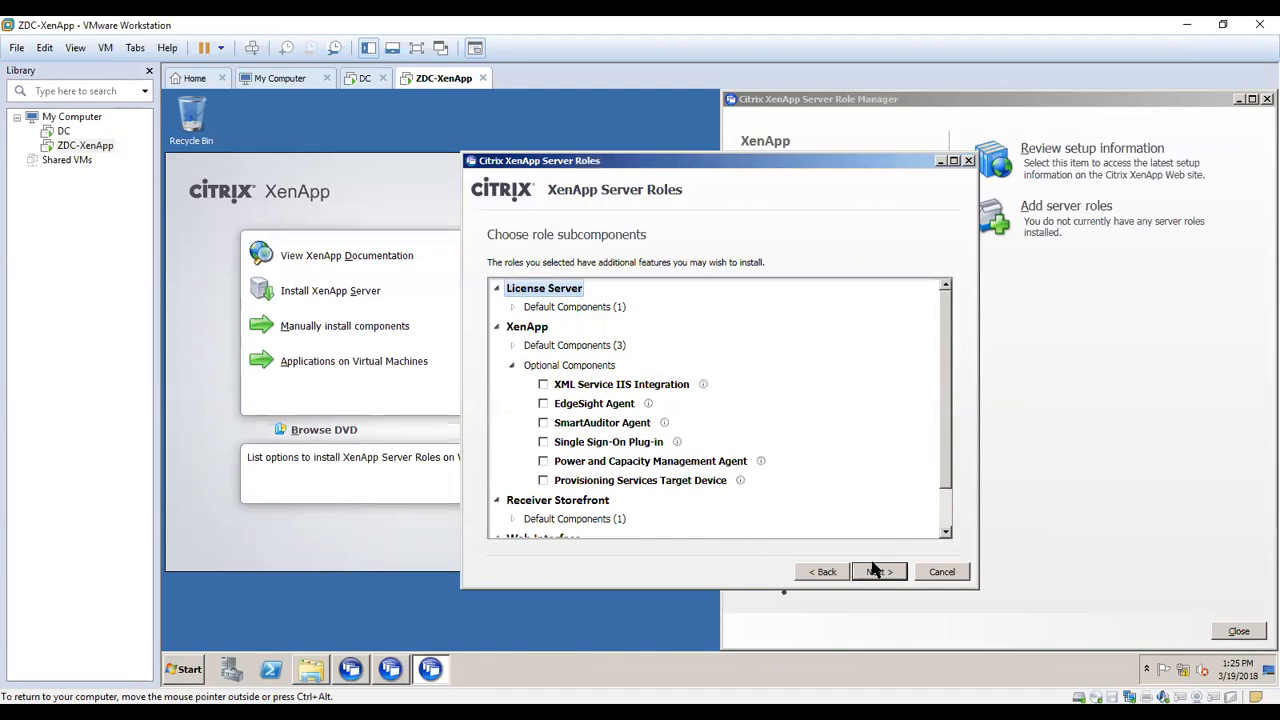
# - Review the default and optional subcomponents of the License Server, XenApp, Receiver Storefront and Web Interface roles
pyautogui.scroll(-3, 851, 511)
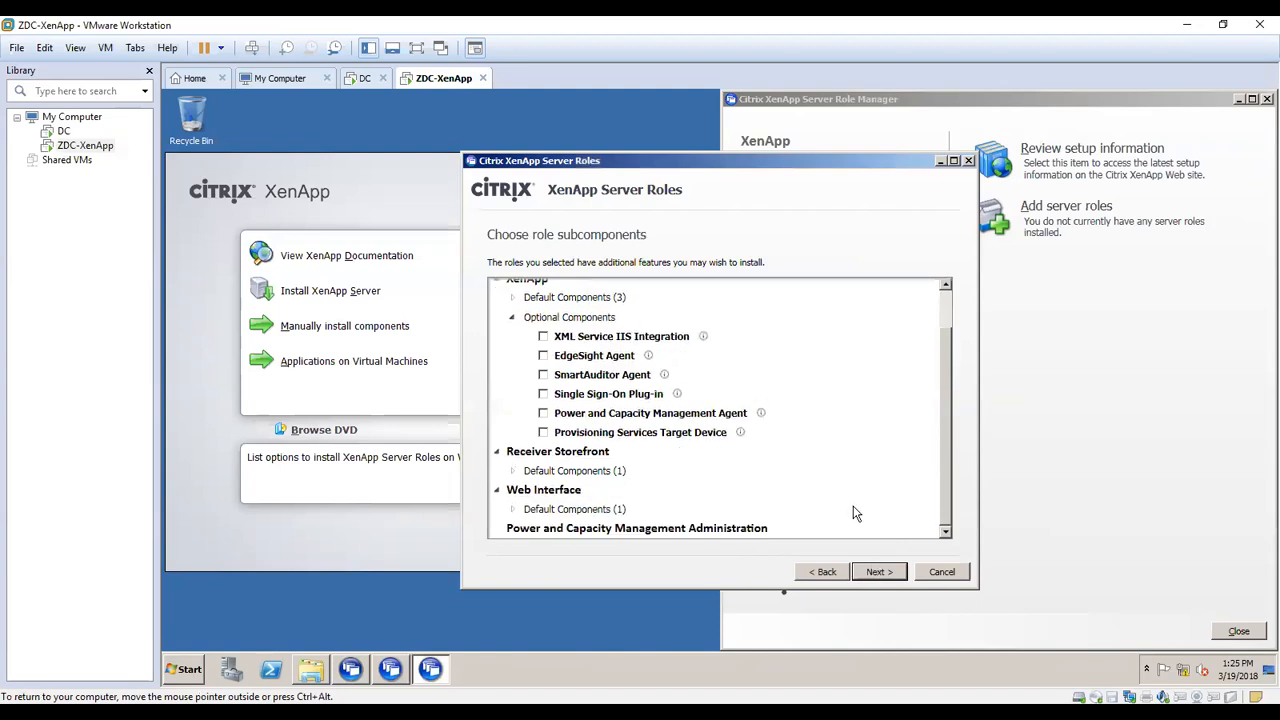
pyautogui.scroll(3, 851, 511)
pyautogui.click(513, 307)
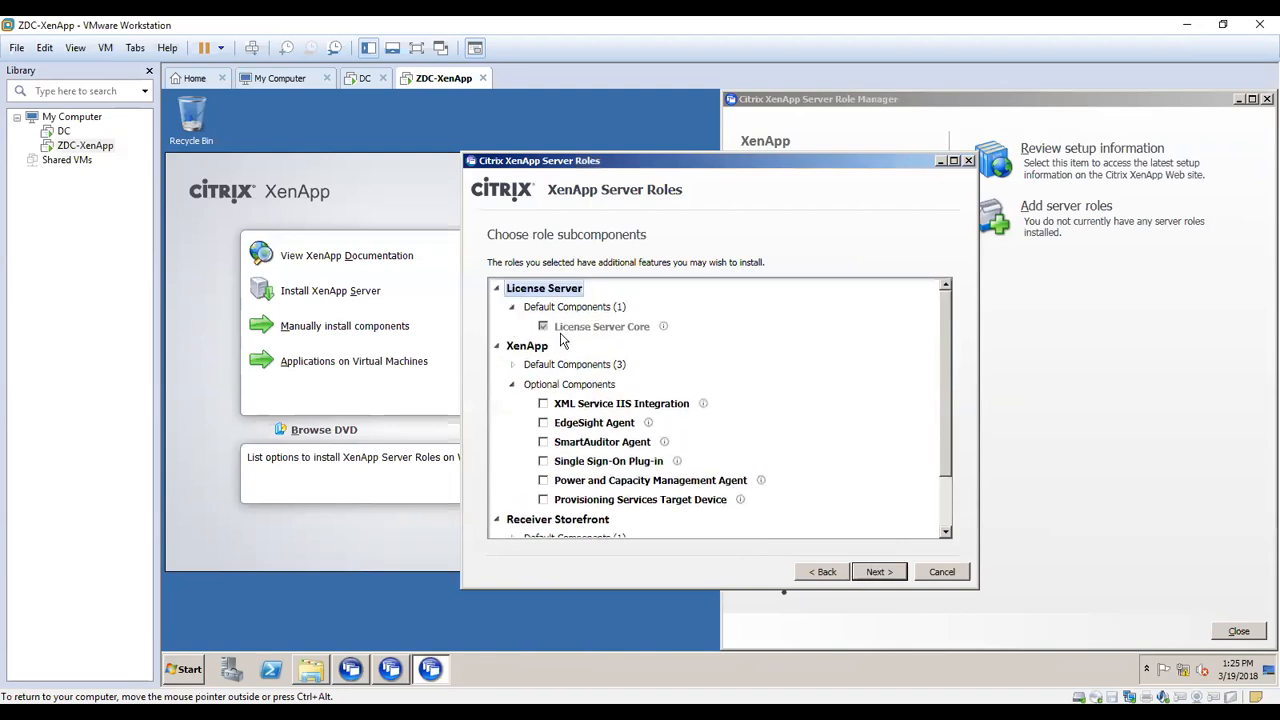
pyautogui.click(513, 366)
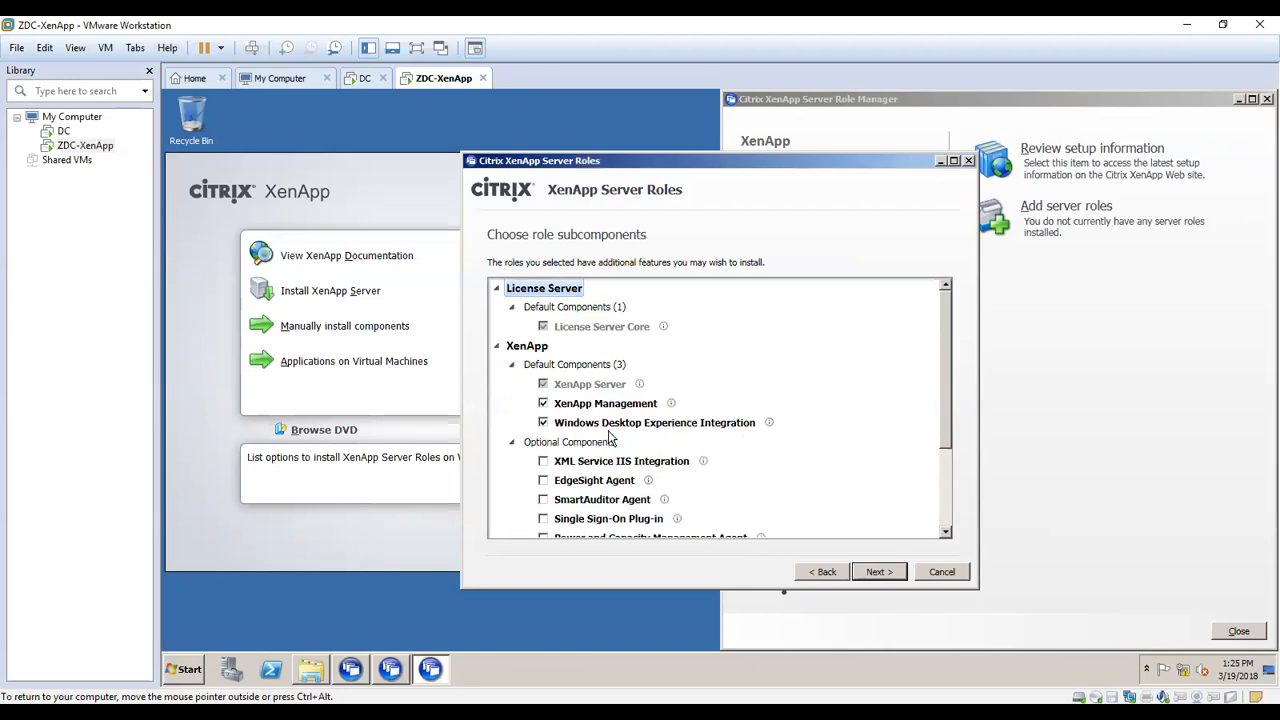
pyautogui.scroll(-1, 786, 404)
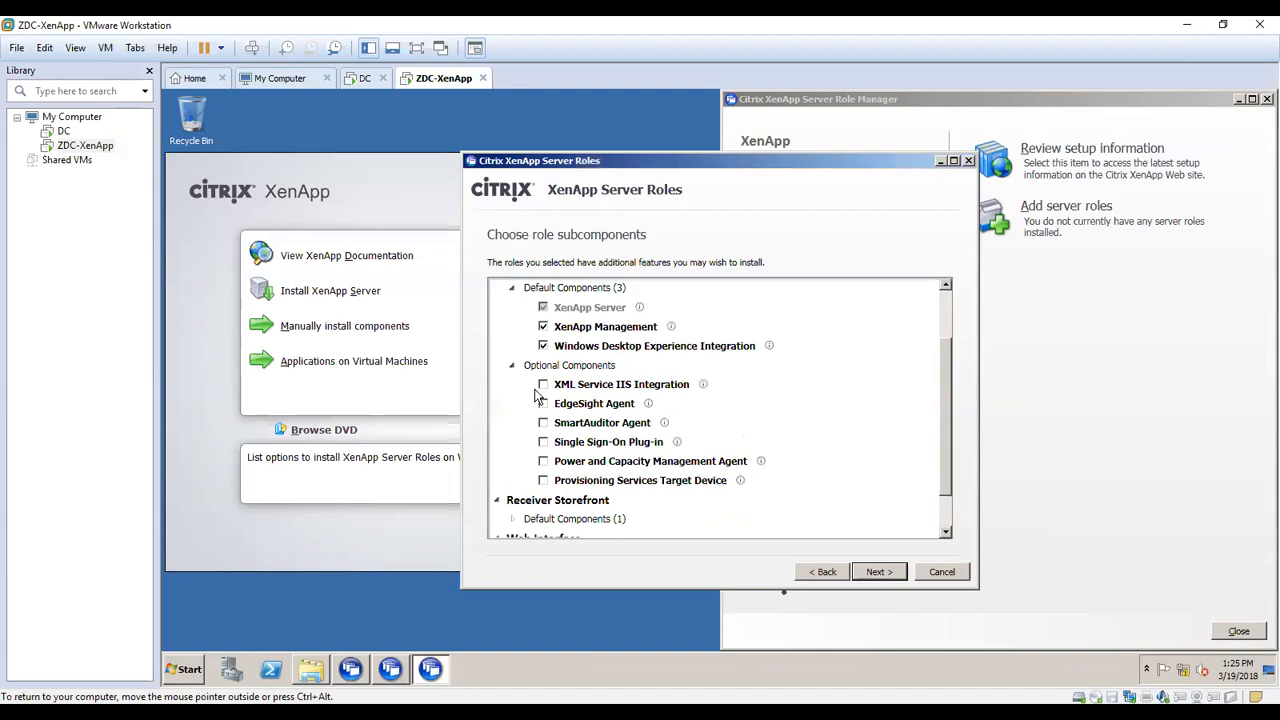
pyautogui.scroll(-2, 530, 474)
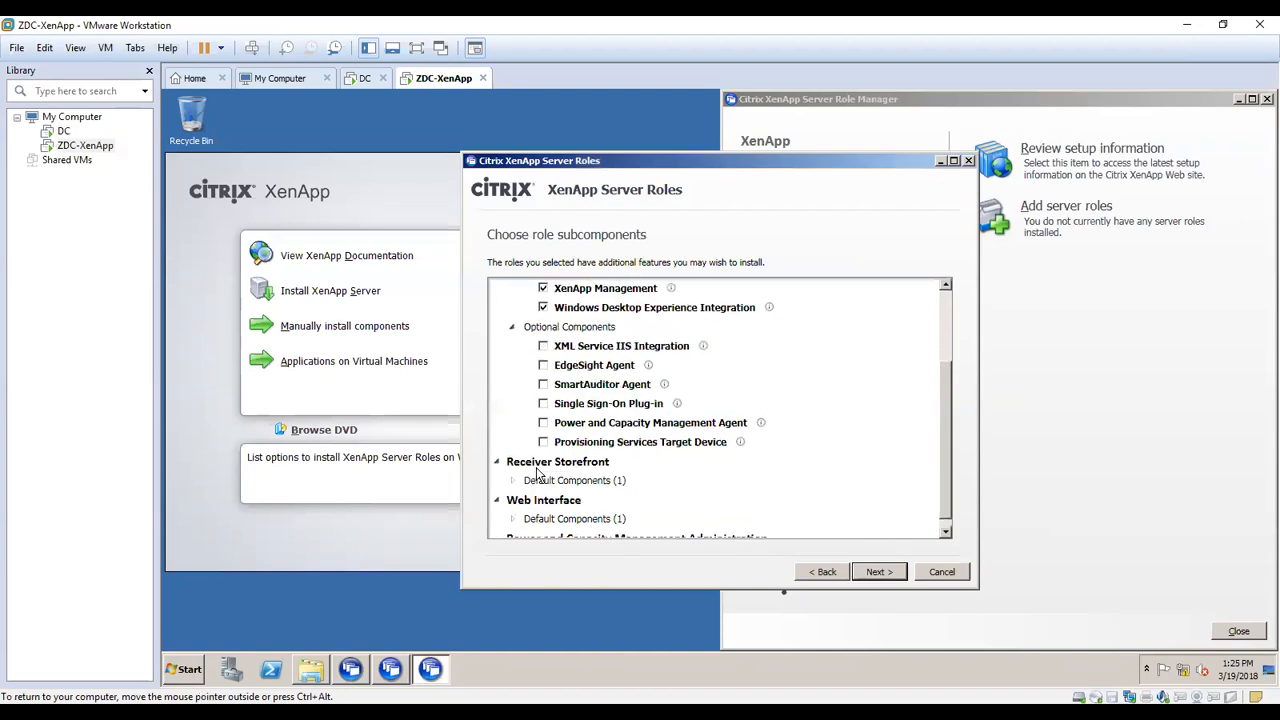
pyautogui.click(512, 472)
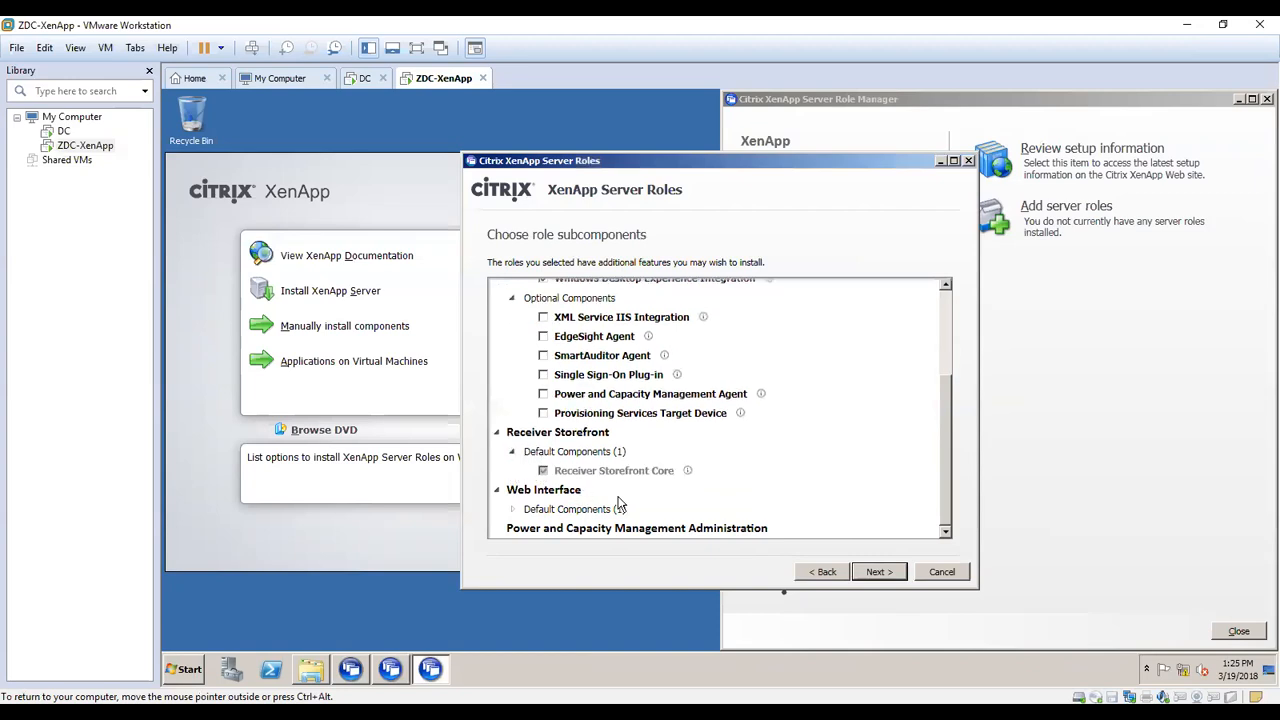
pyautogui.click(512, 509)
pyautogui.scroll(-1, 645, 519)
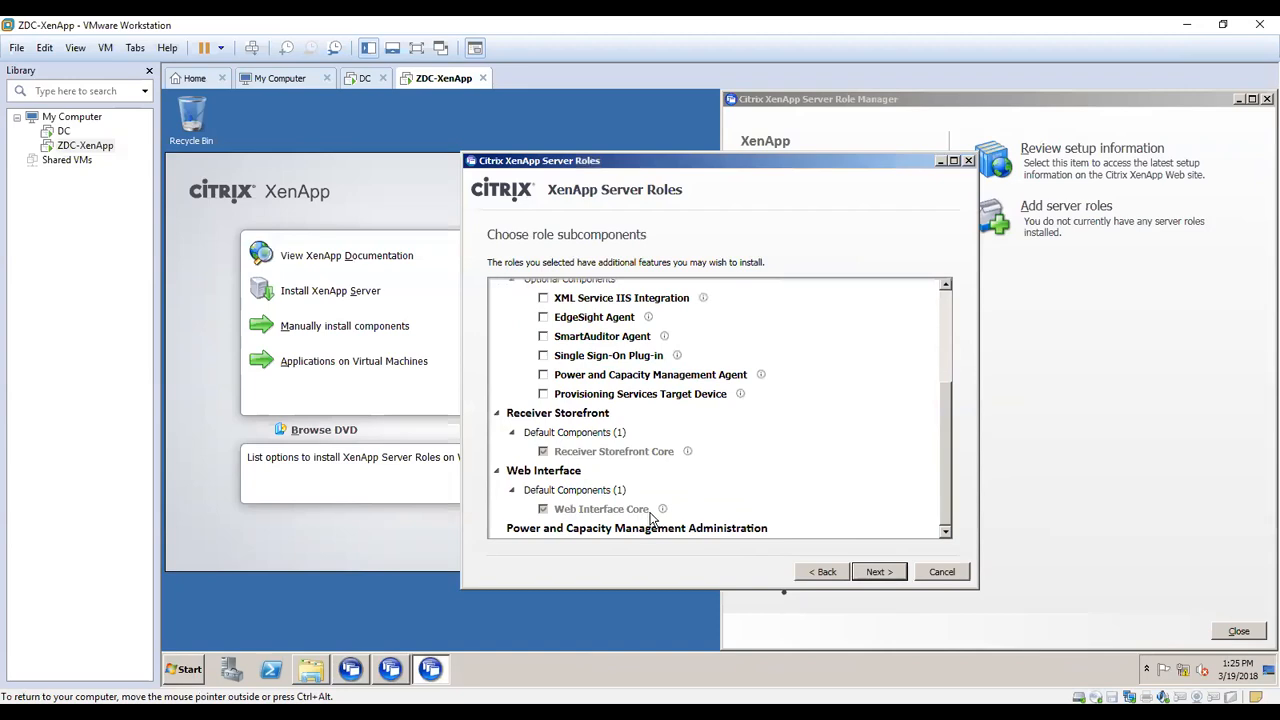
# - Review the prerequisites and the installation summary for the selected XenApp roles, and start the installation
pyautogui.click(880, 572)
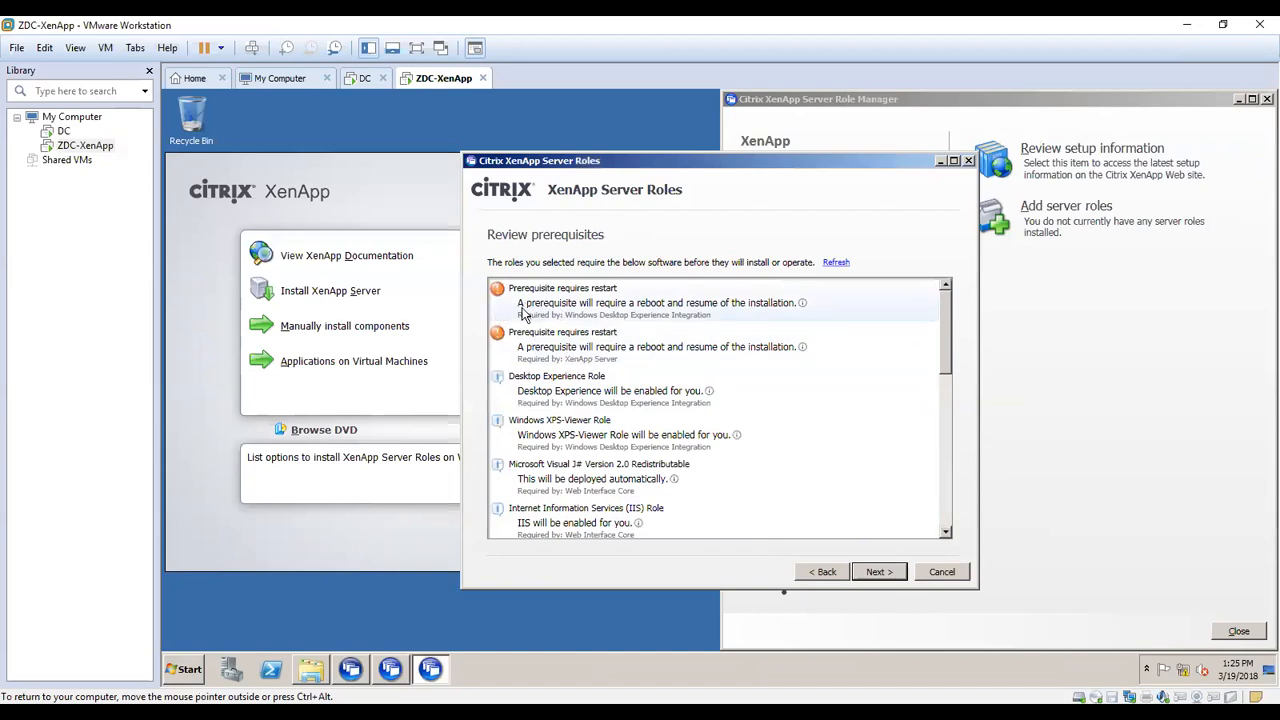
pyautogui.scroll(-5, 745, 525)
pyautogui.scroll(10, 737, 531)
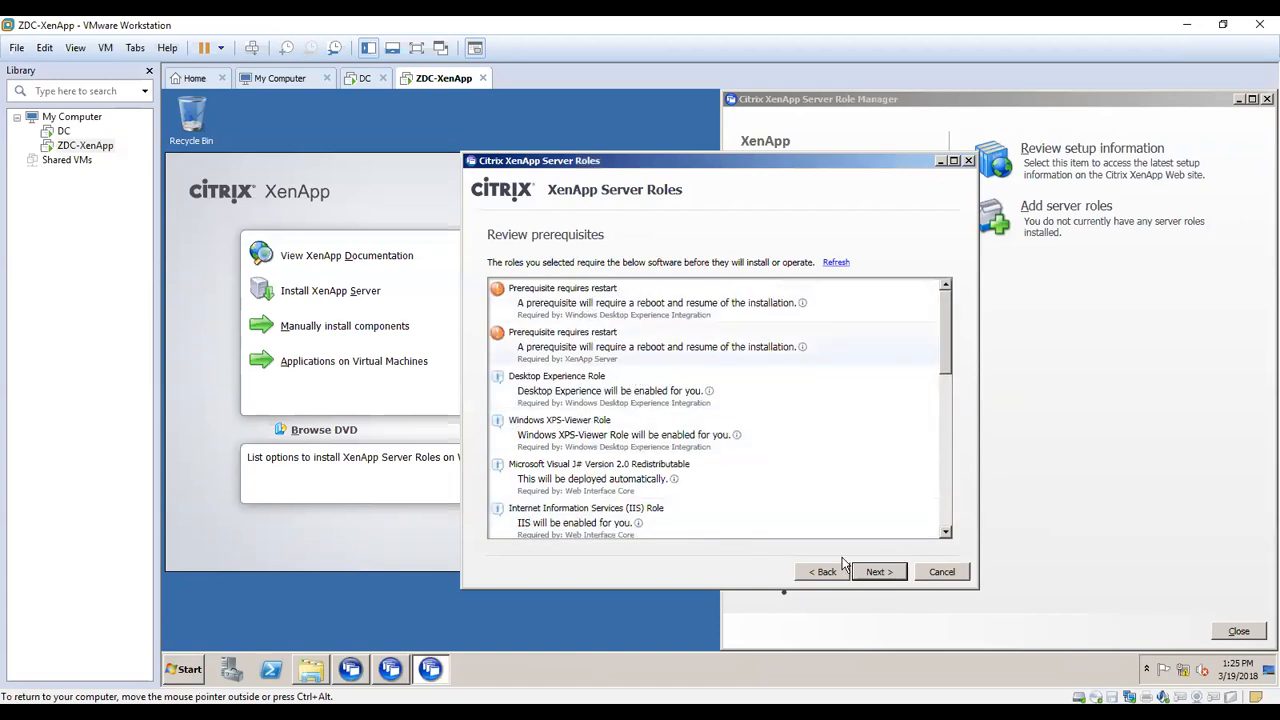
pyautogui.click(873, 572)
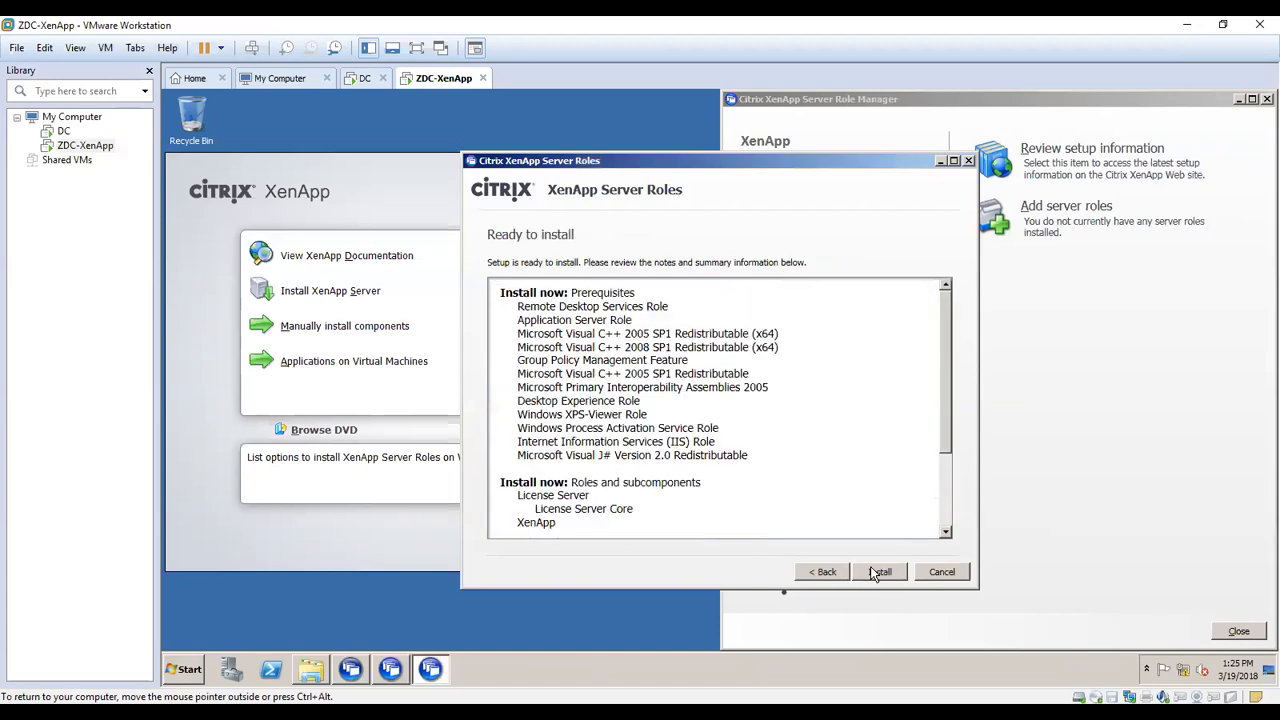
pyautogui.scroll(4, 701, 460)
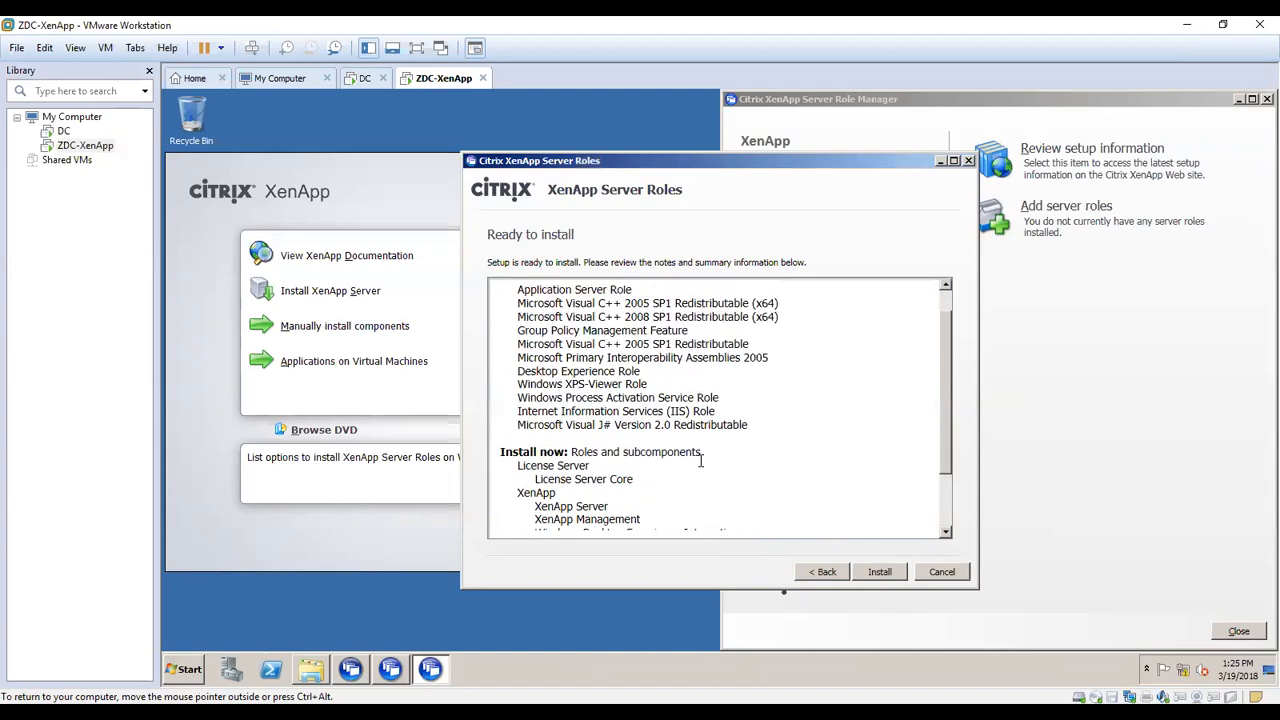
pyautogui.scroll(-4, 701, 460)
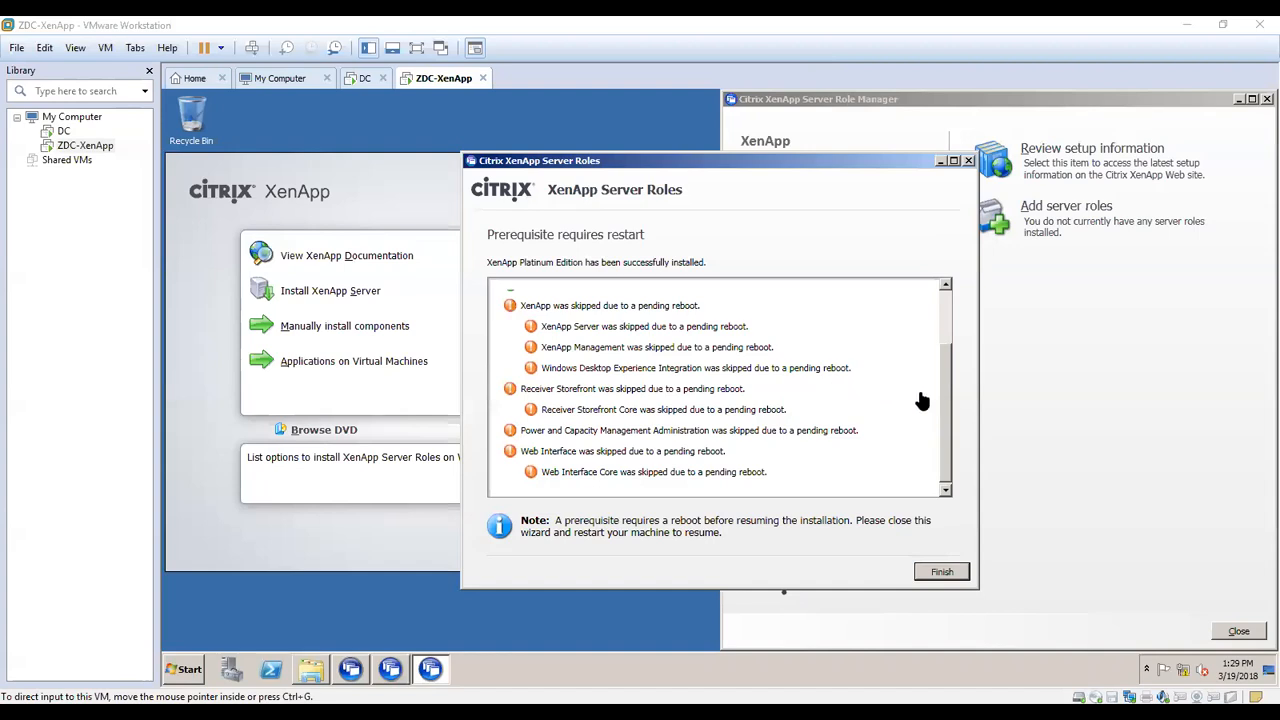
# - Review the role installation results, finish the wizard and restart the server to satisfy the pending prerequisite
pyautogui.scroll(2, 947, 391)
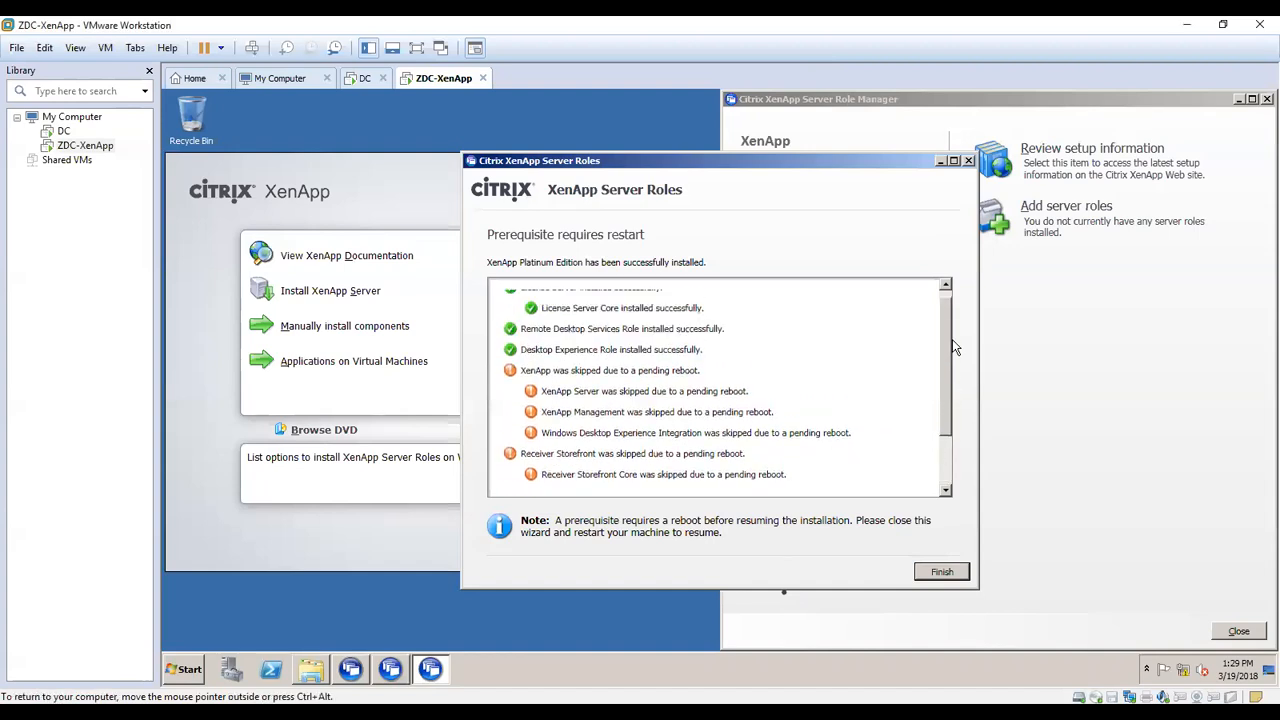
pyautogui.scroll(-3, 947, 385)
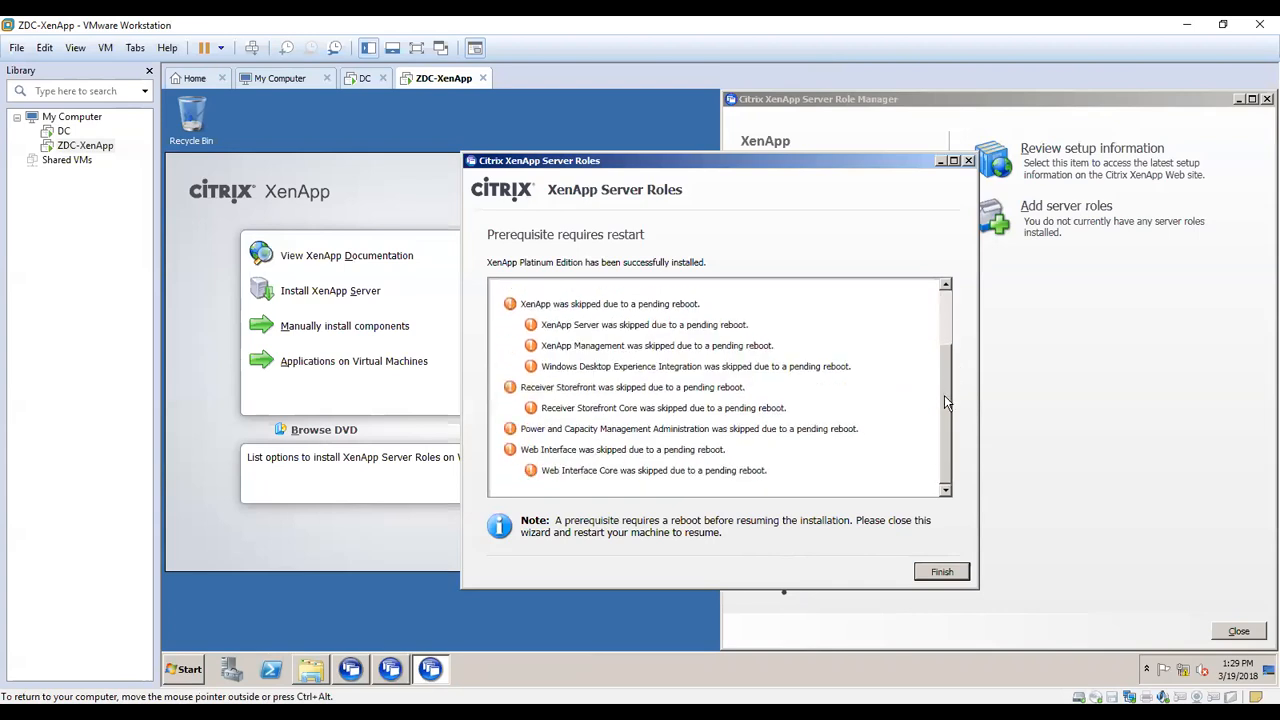
pyautogui.click(941, 573)
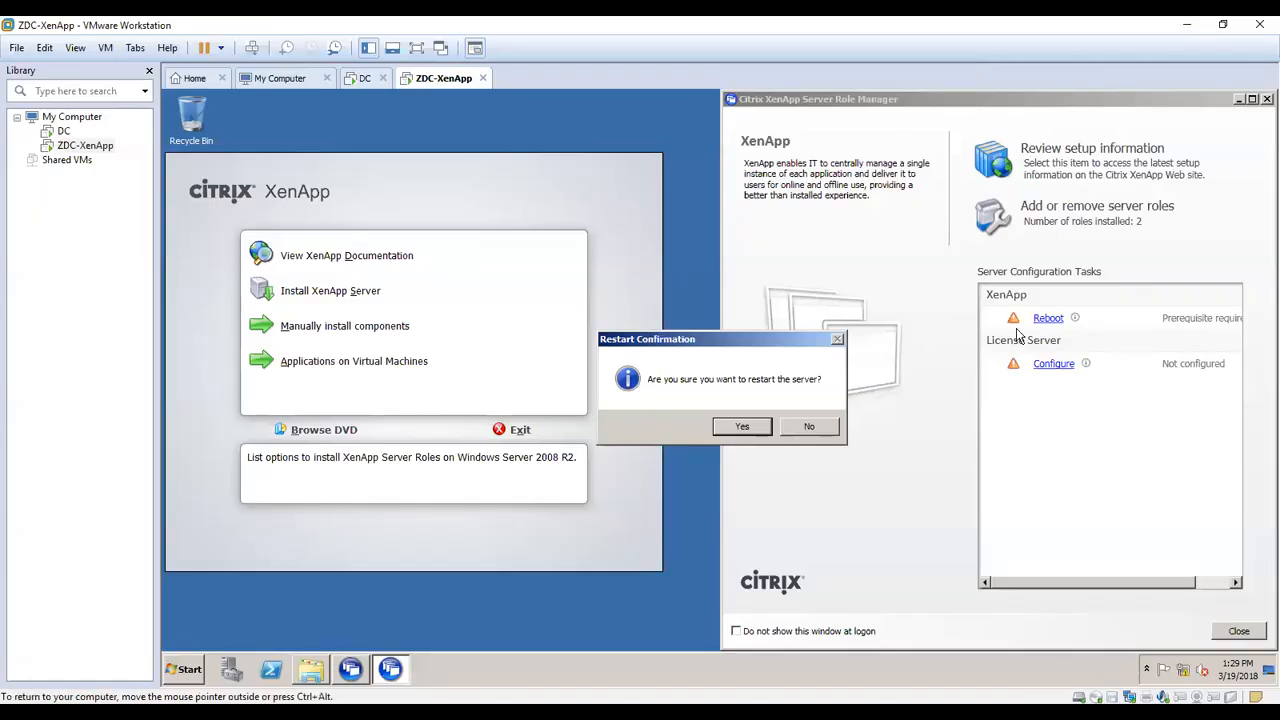
pyautogui.click(755, 429)
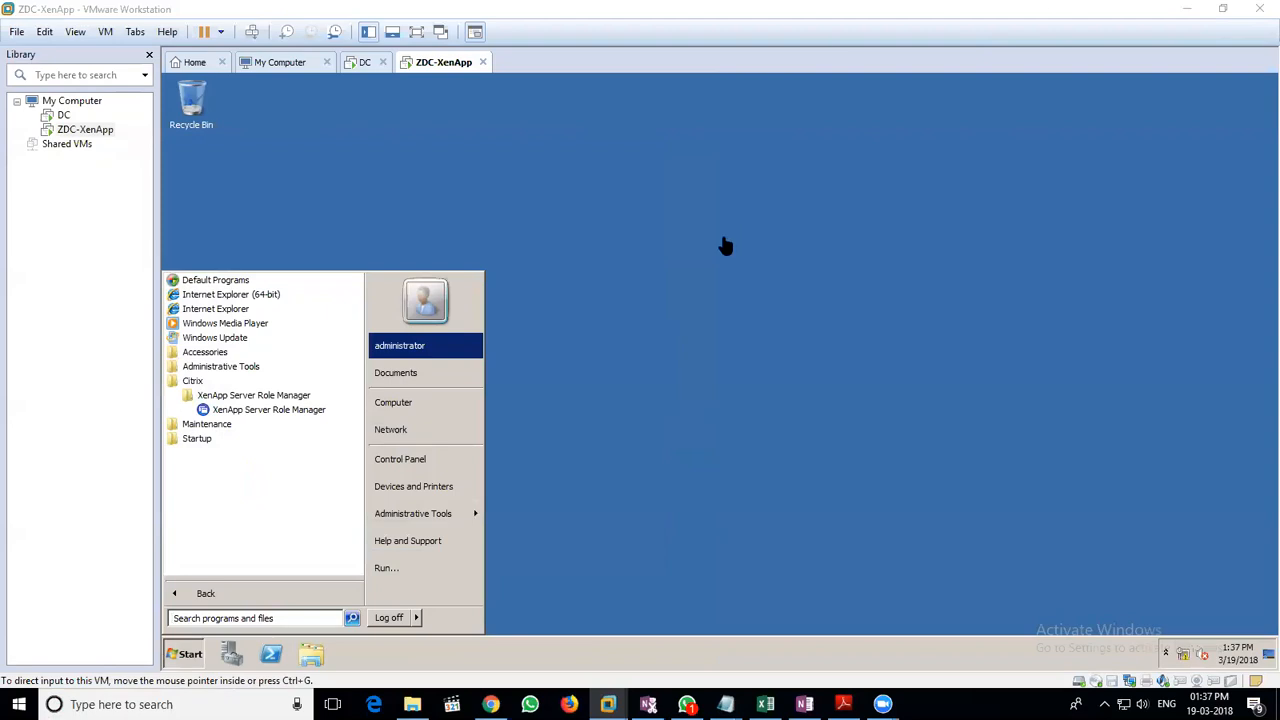
# - Open the XenApp Server Role Manager from the installed Citrix programs on the restarted server
pyautogui.click(558, 161)
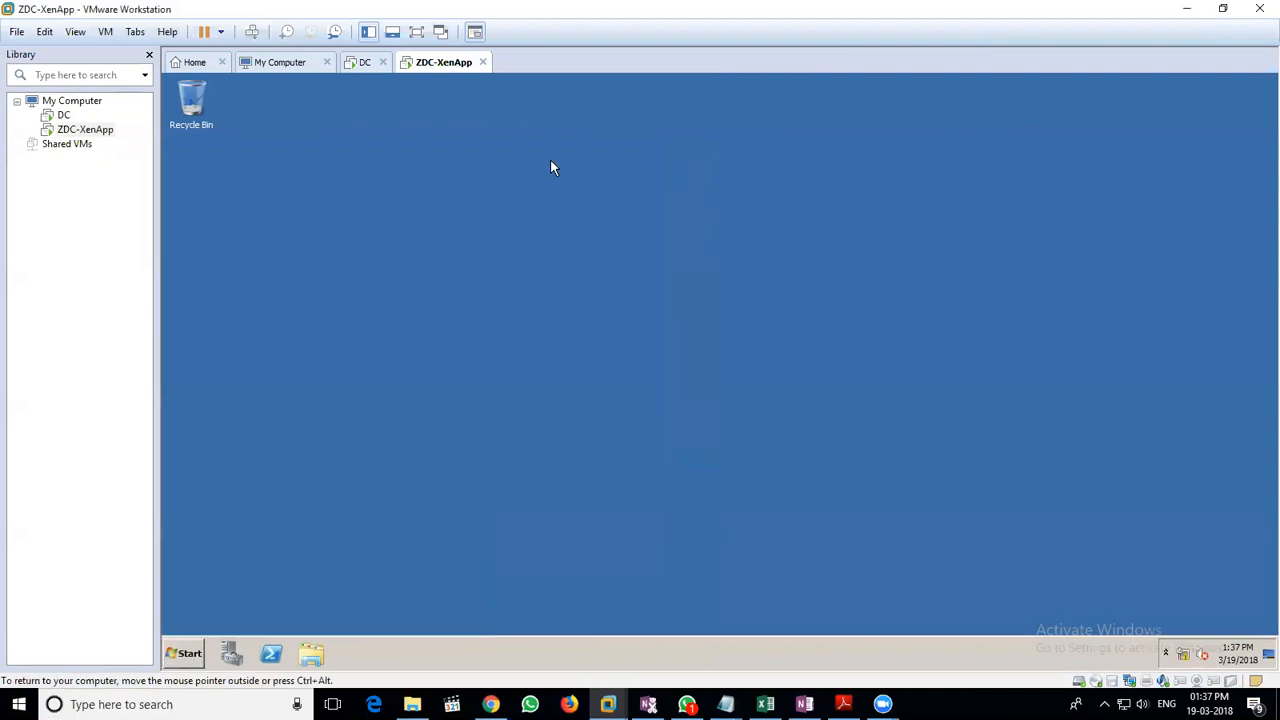
pyautogui.click(190, 660)
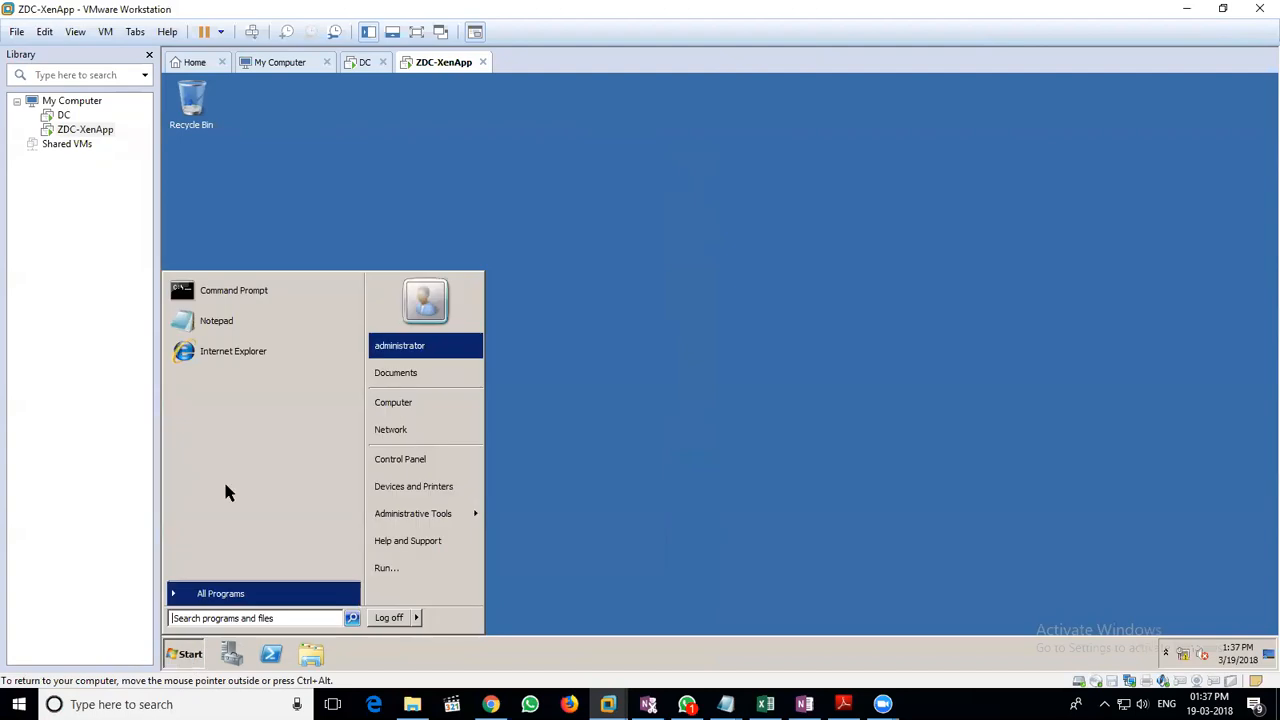
pyautogui.click(237, 592)
pyautogui.click(194, 381)
pyautogui.click(229, 396)
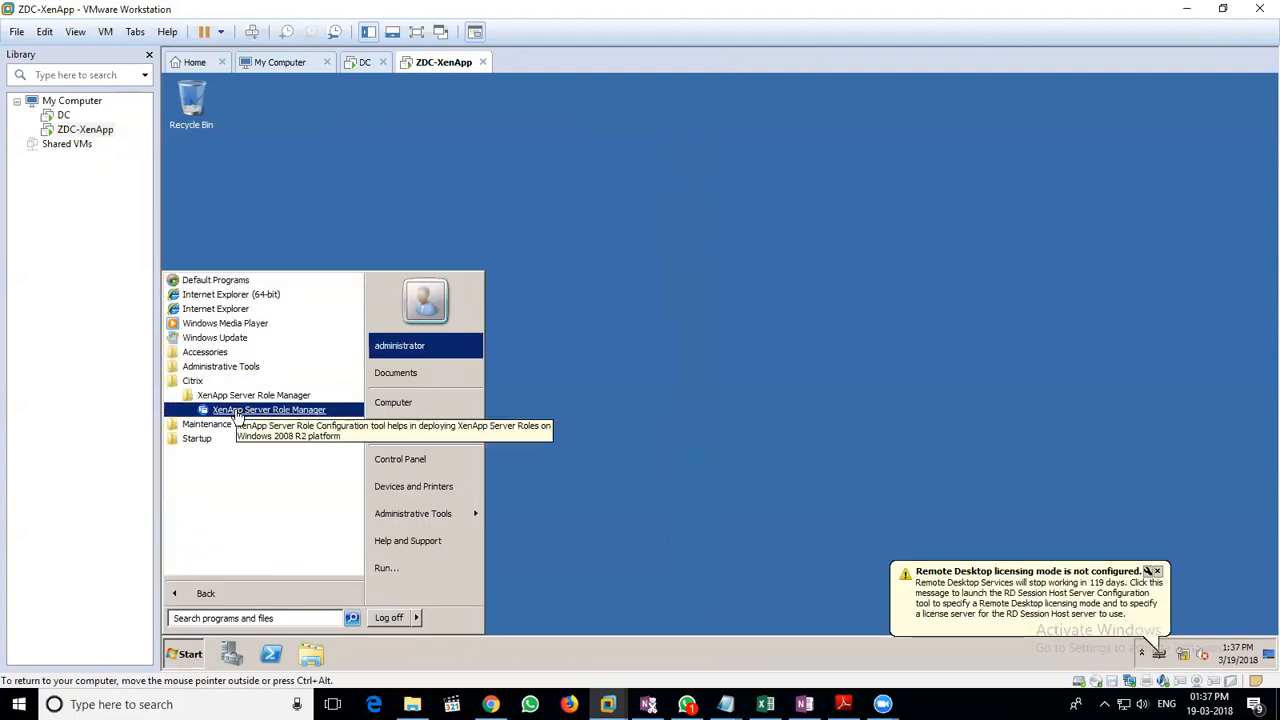
pyautogui.click(290, 412)
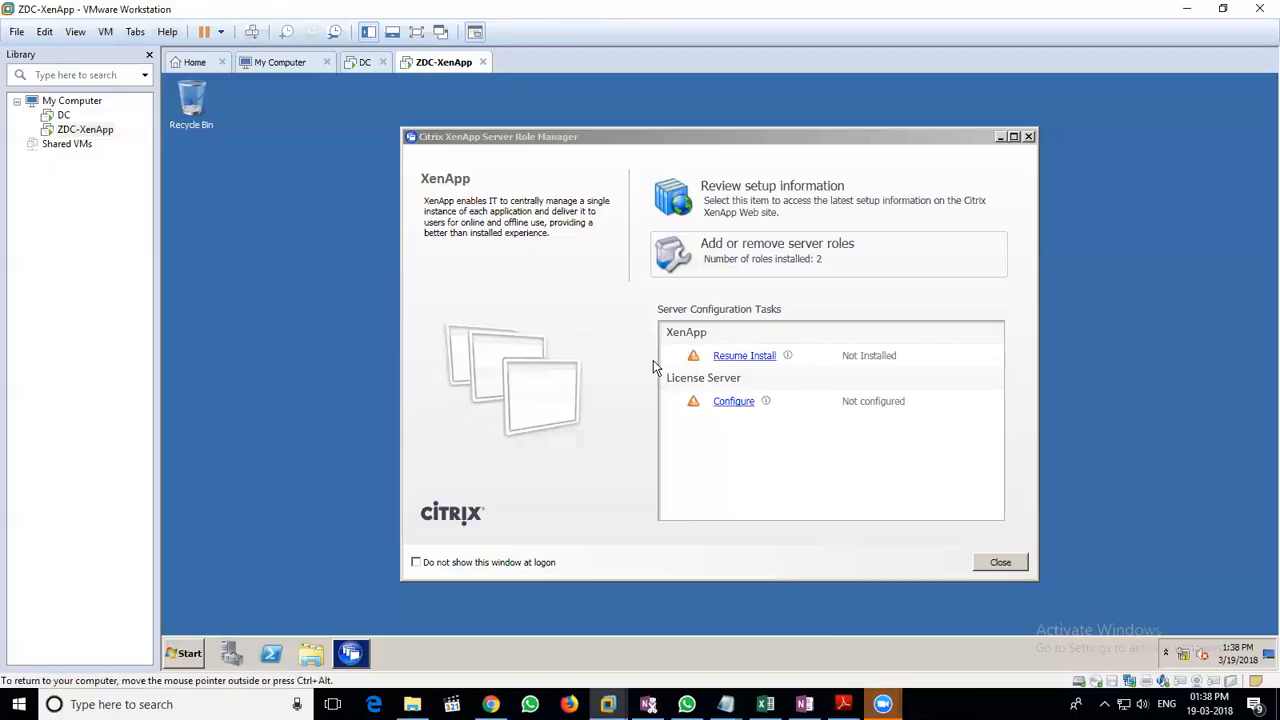
# - Resume the XenApp installation, install the remaining prerequisites and roles, and finish the wizard after reviewing the results
pyautogui.click(745, 362)
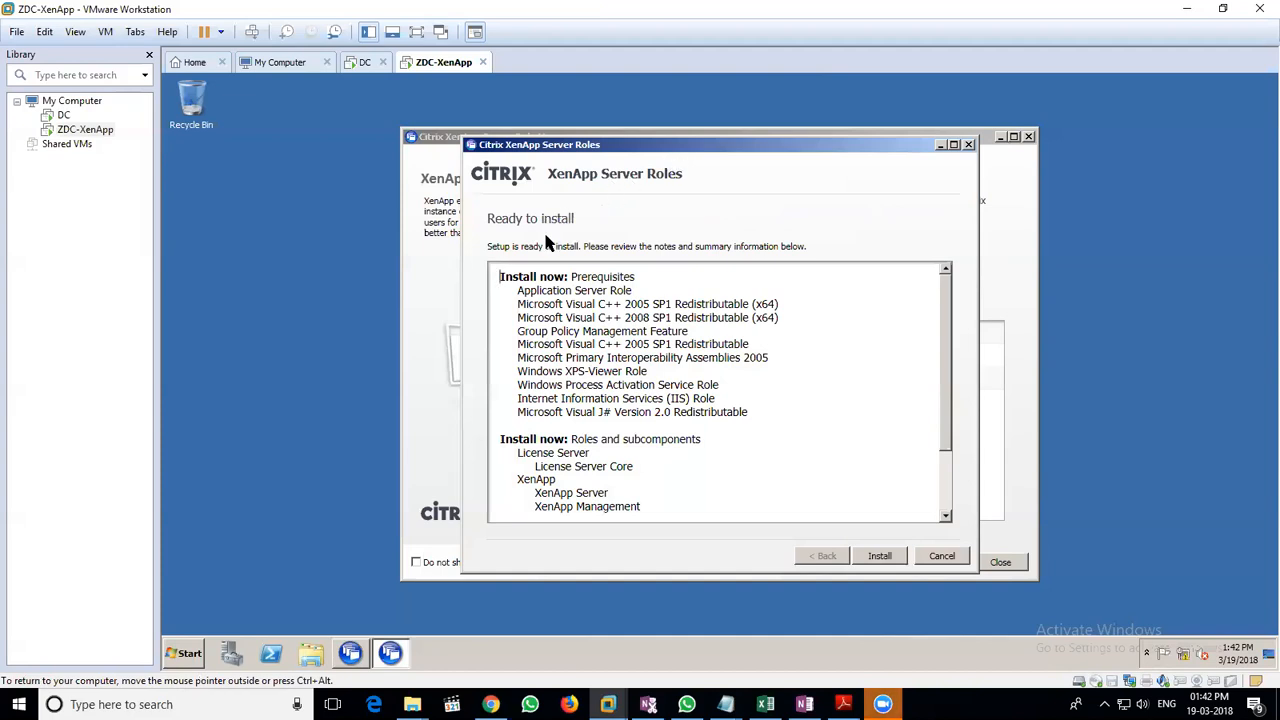
pyautogui.moveTo(948, 424); pyautogui.dragTo(944, 474)
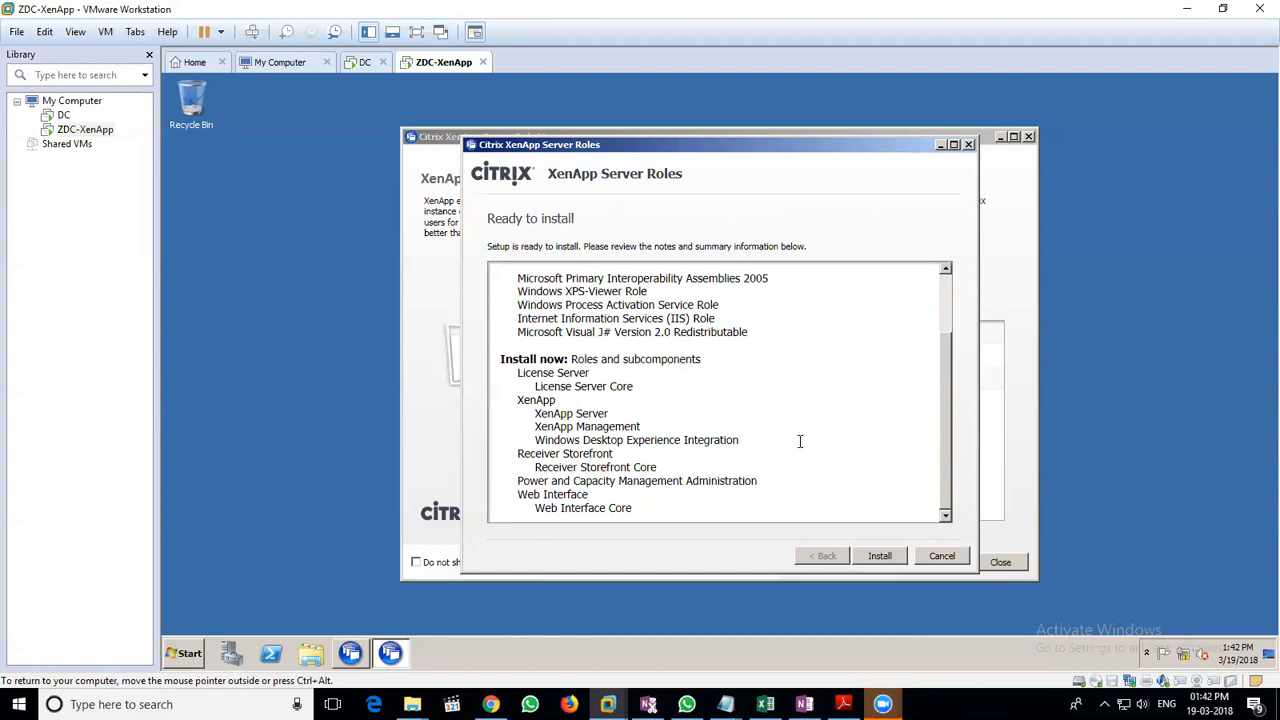
pyautogui.click(877, 560)
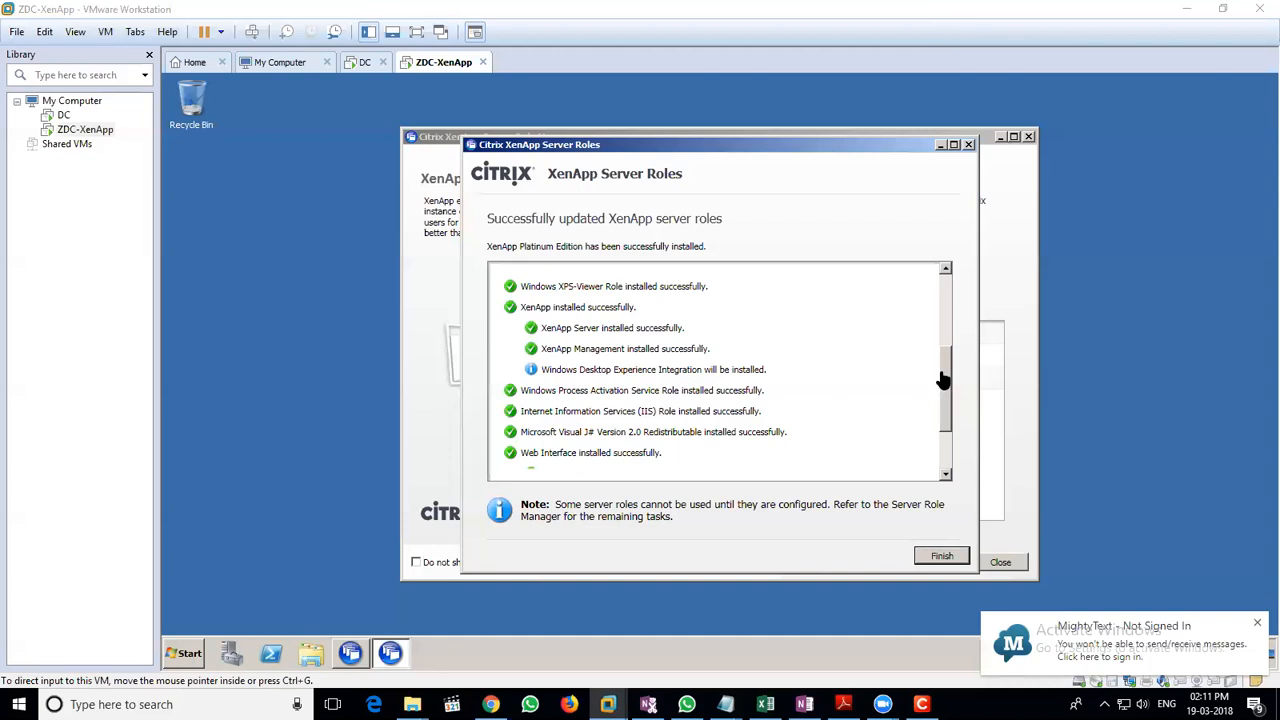
pyautogui.moveTo(947, 414); pyautogui.dragTo(952, 454)
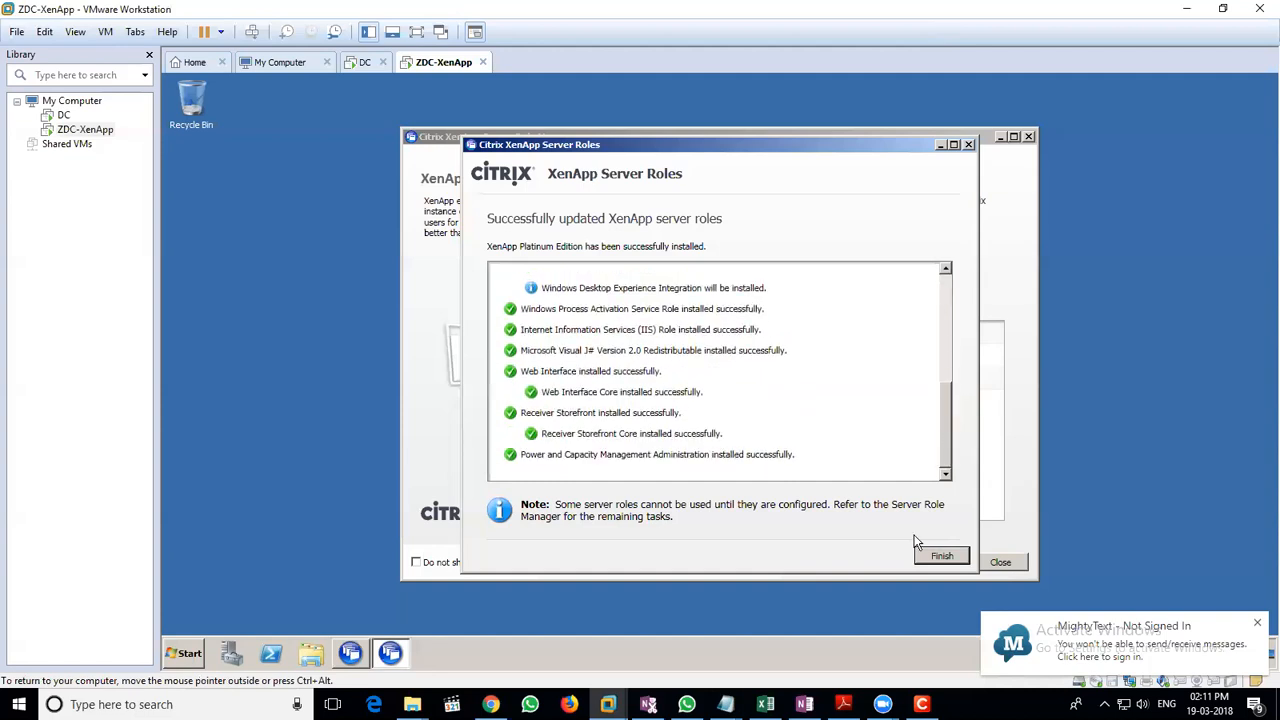
pyautogui.click(929, 561)
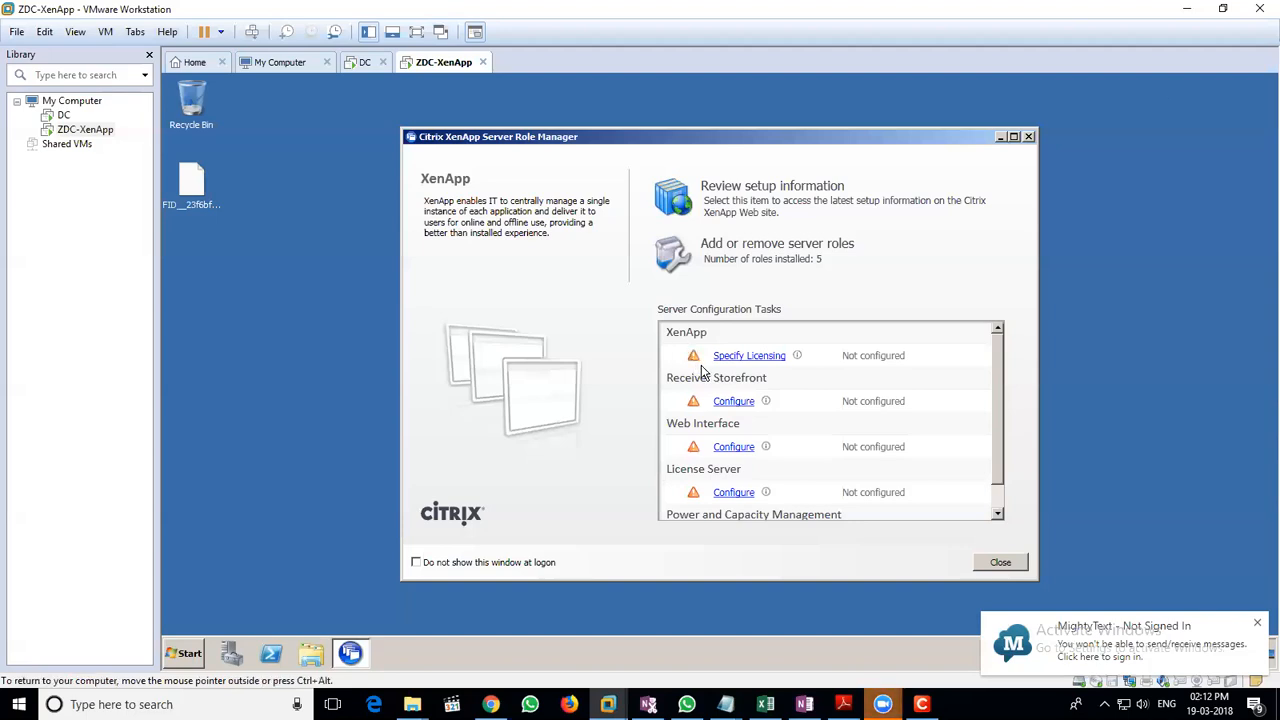
# - Check the license file on the desktop and the server's host name by running hostname in a Command Prompt
pyautogui.click(210, 205)
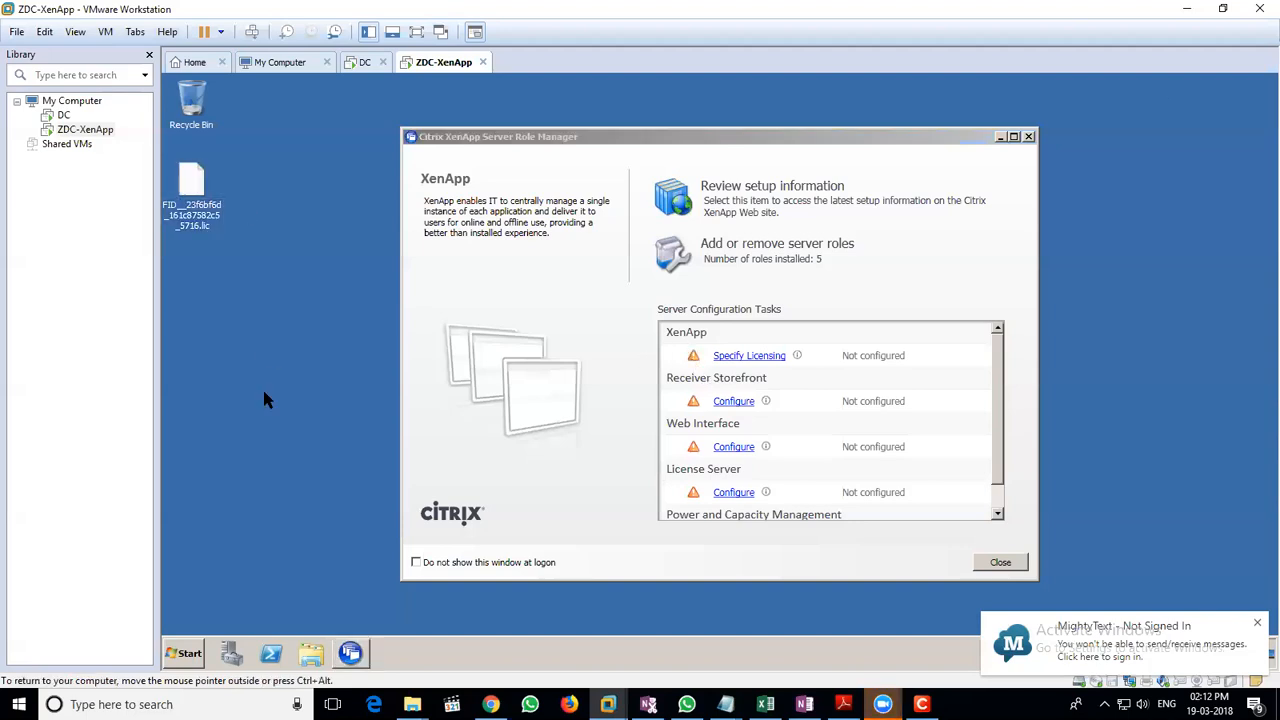
pyautogui.press('super+r')
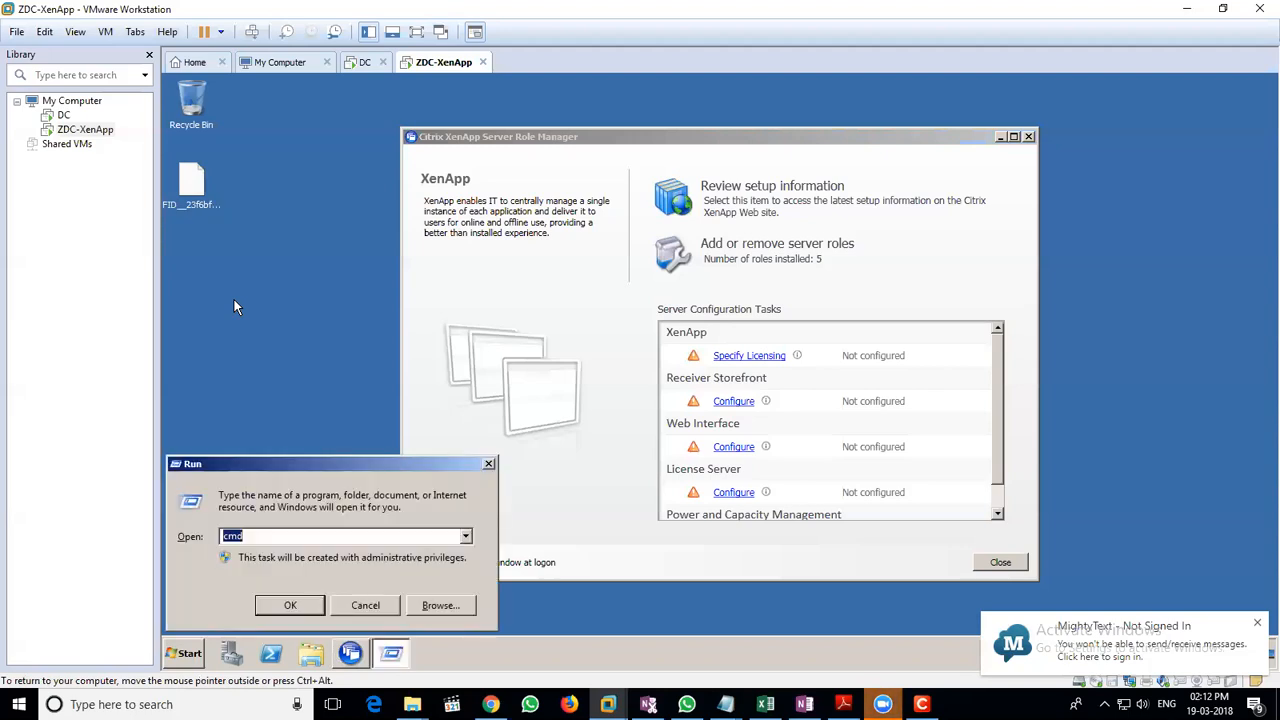
pyautogui.press('Return')
pyautogui.write('hostname')
pyautogui.press('Return')
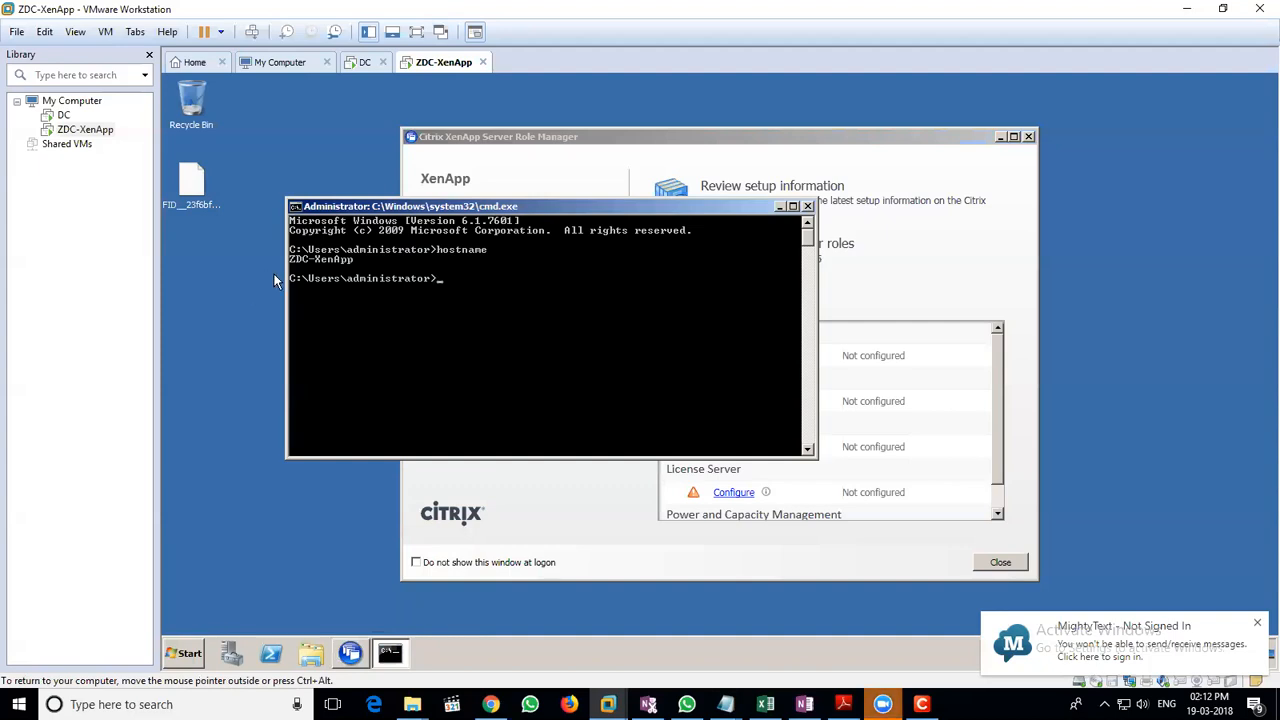
pyautogui.click(172, 212)
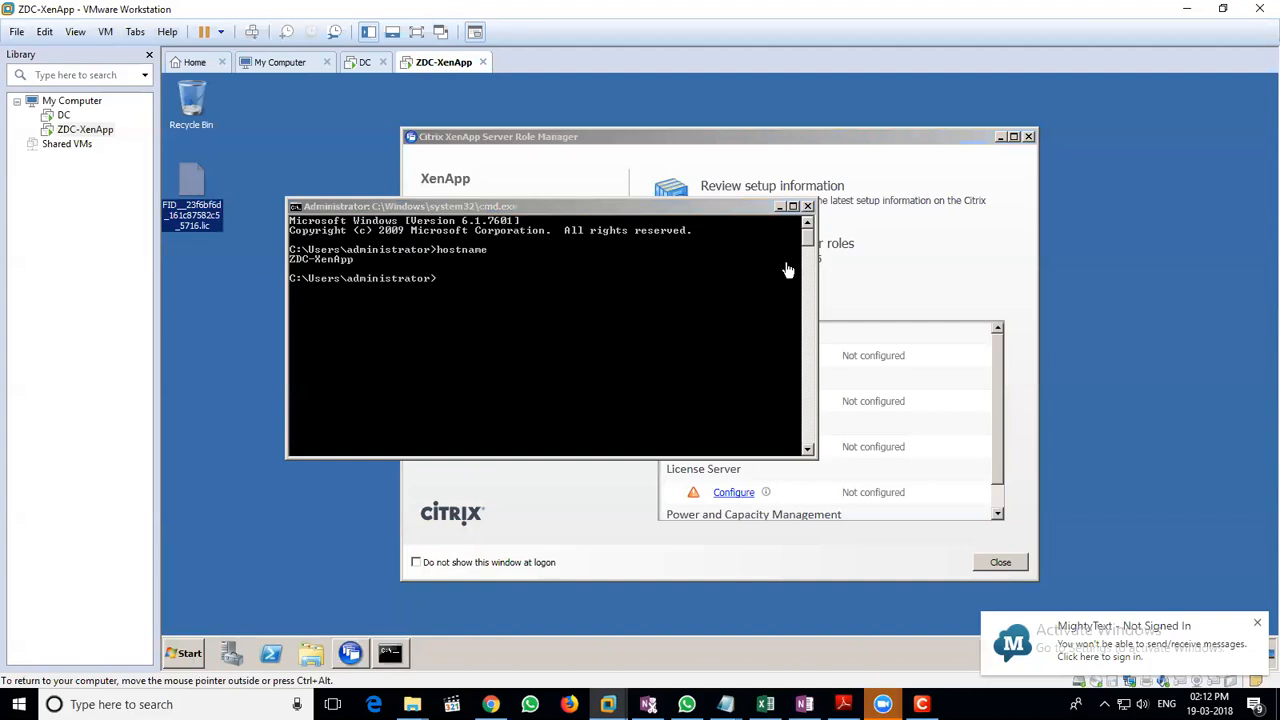
pyautogui.click(807, 207)
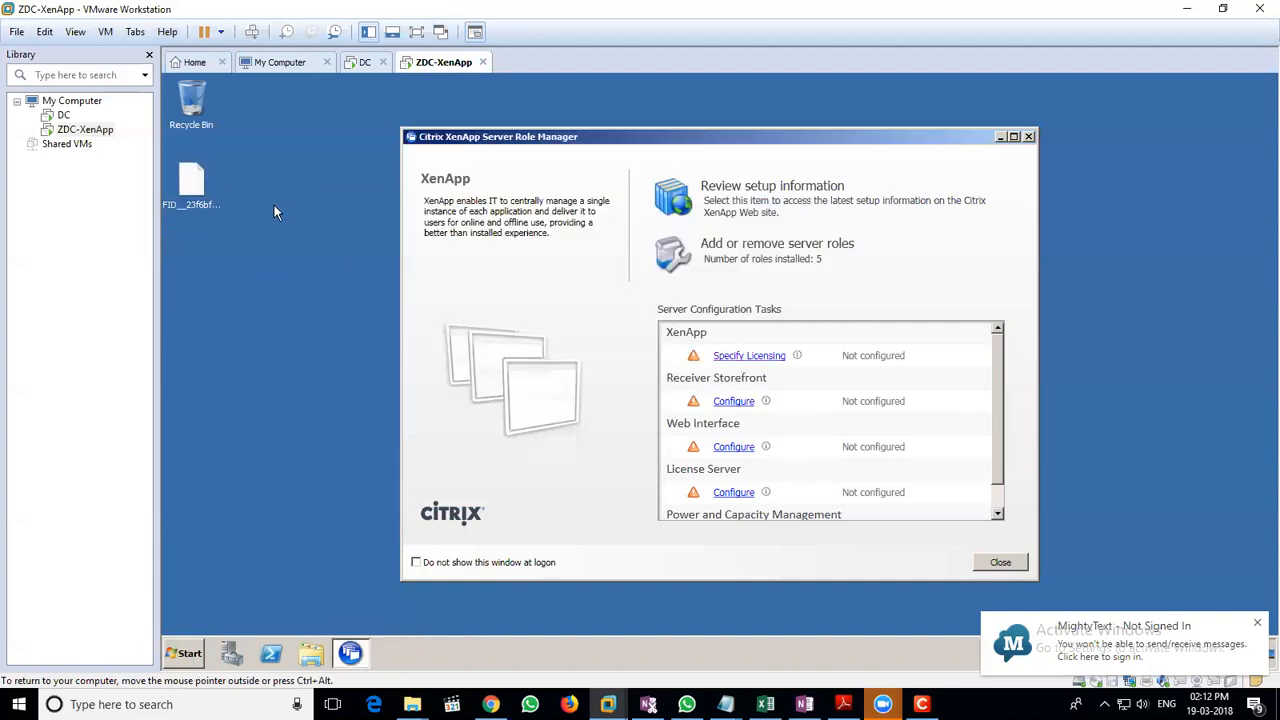
# - Open the XenApp Specify Licensing task and run hostname in a new Command Prompt
pyautogui.click(1257, 623)
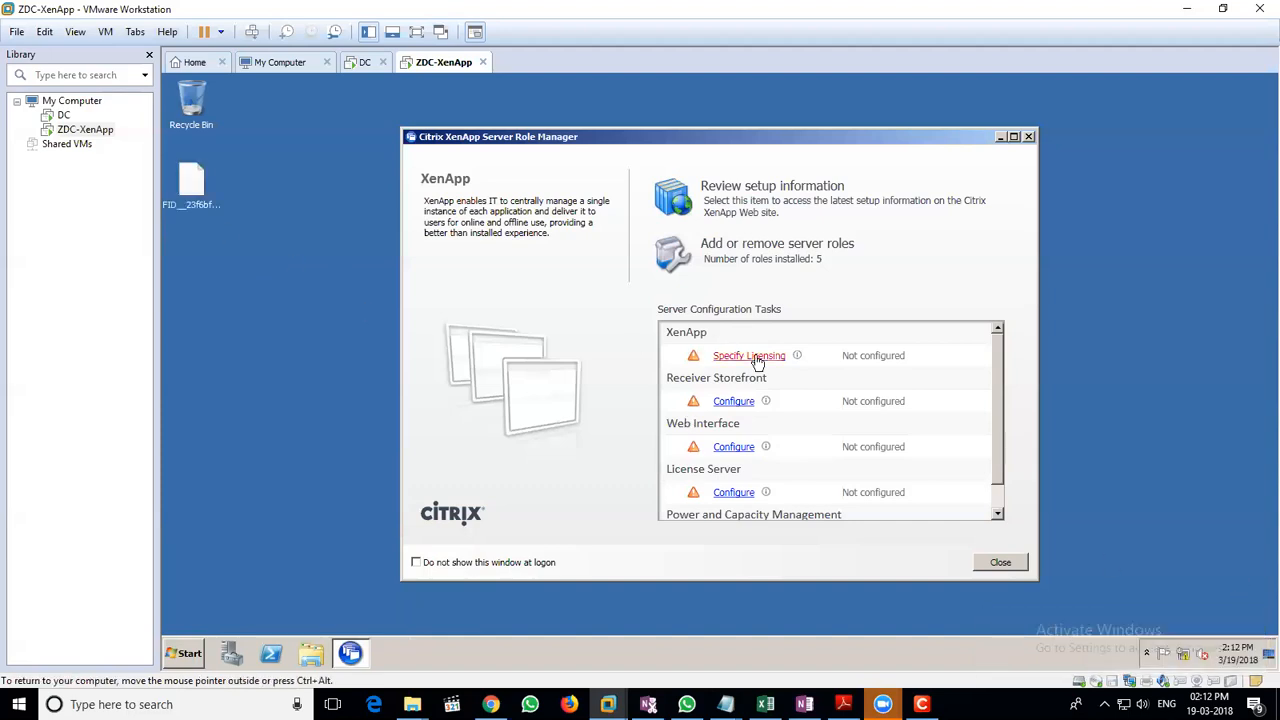
pyautogui.hotkey('ctrl', 'alt')
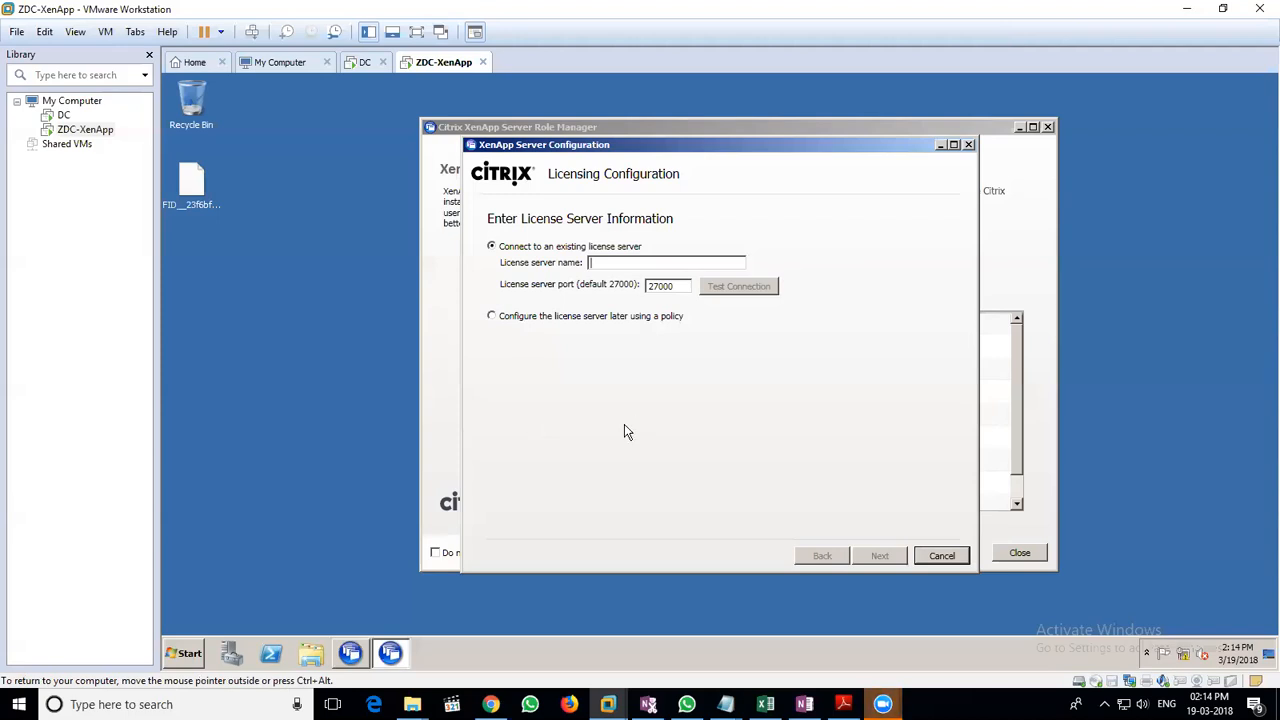
pyautogui.press('super+r')
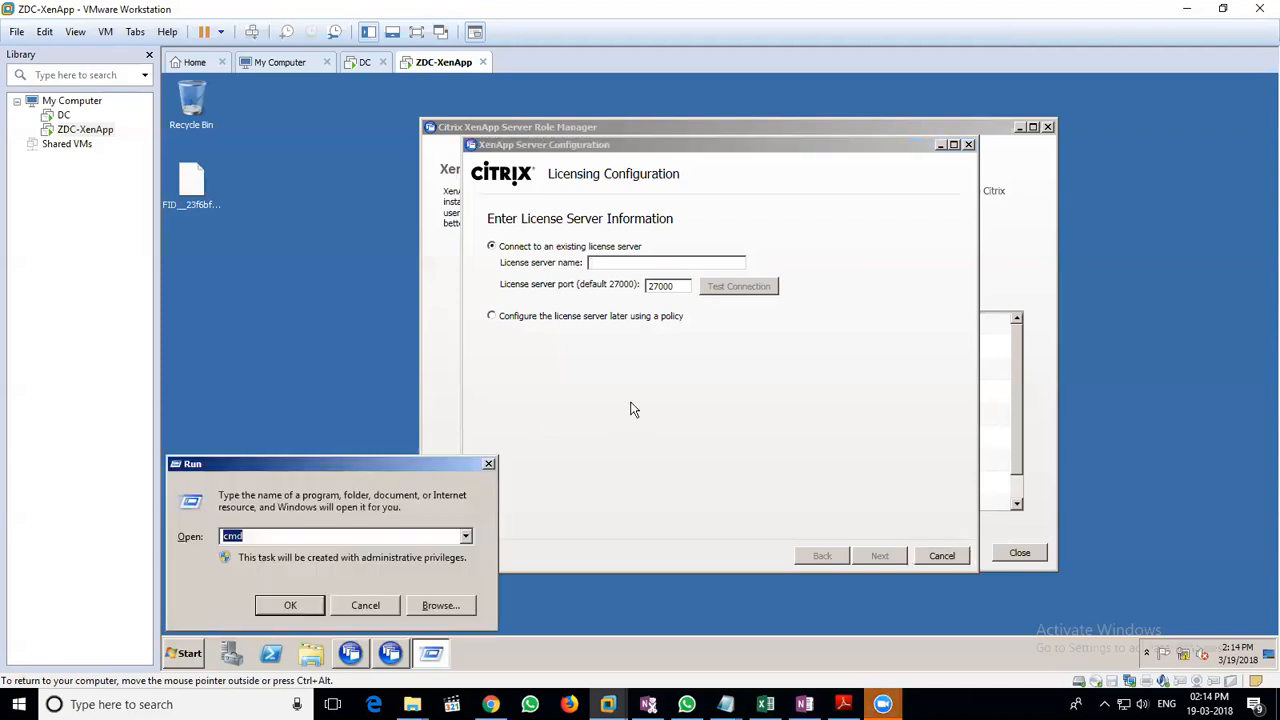
pyautogui.press('Return')
pyautogui.write('hostname')
pyautogui.press('Return')
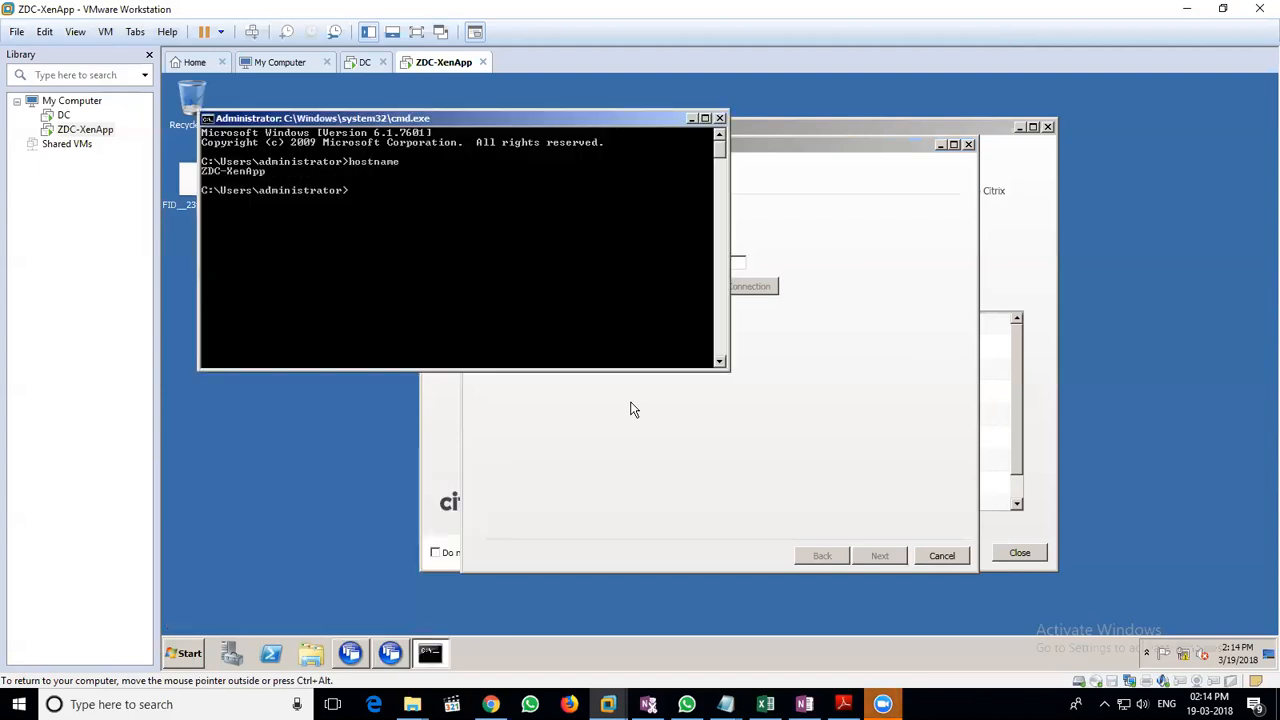
# - Copy the host name ZDC-XenApp from the Command Prompt output
pyautogui.click(205, 120)
pyautogui.moveTo(228, 236)
pyautogui.click(322, 236)
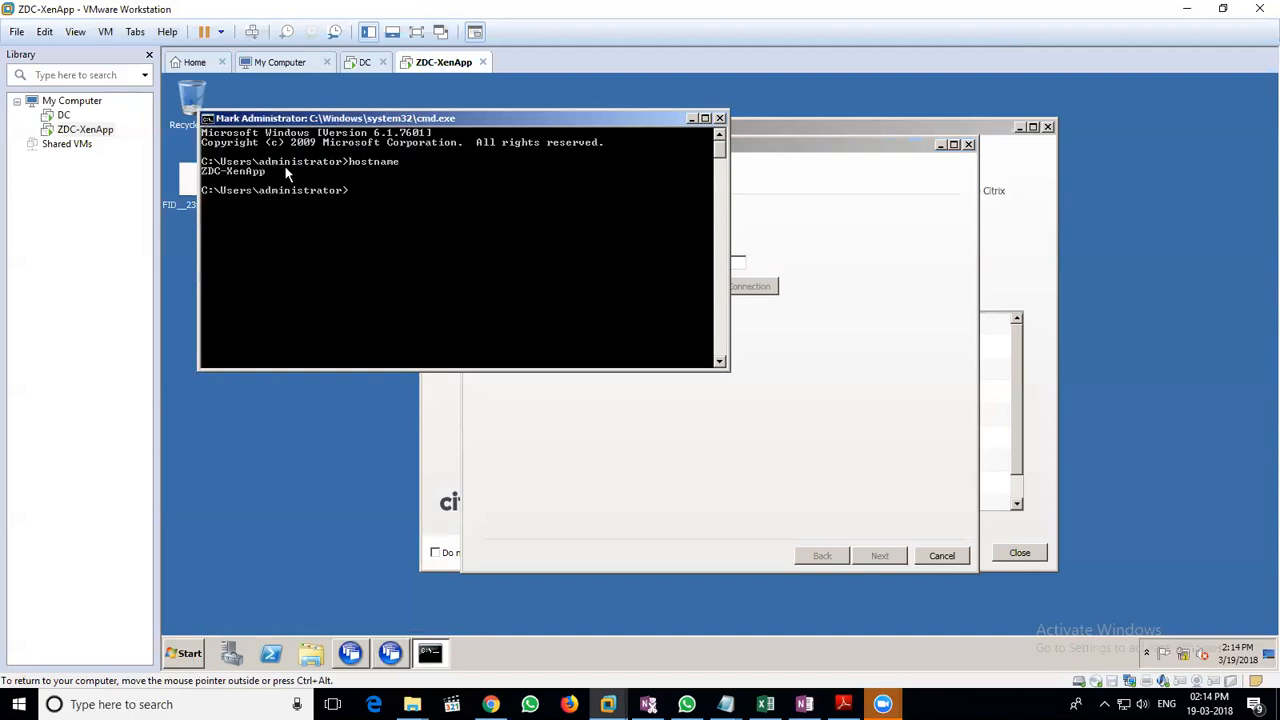
pyautogui.moveTo(271, 172); pyautogui.dragTo(193, 176)
pyautogui.hotkey('ctrl', 'c')
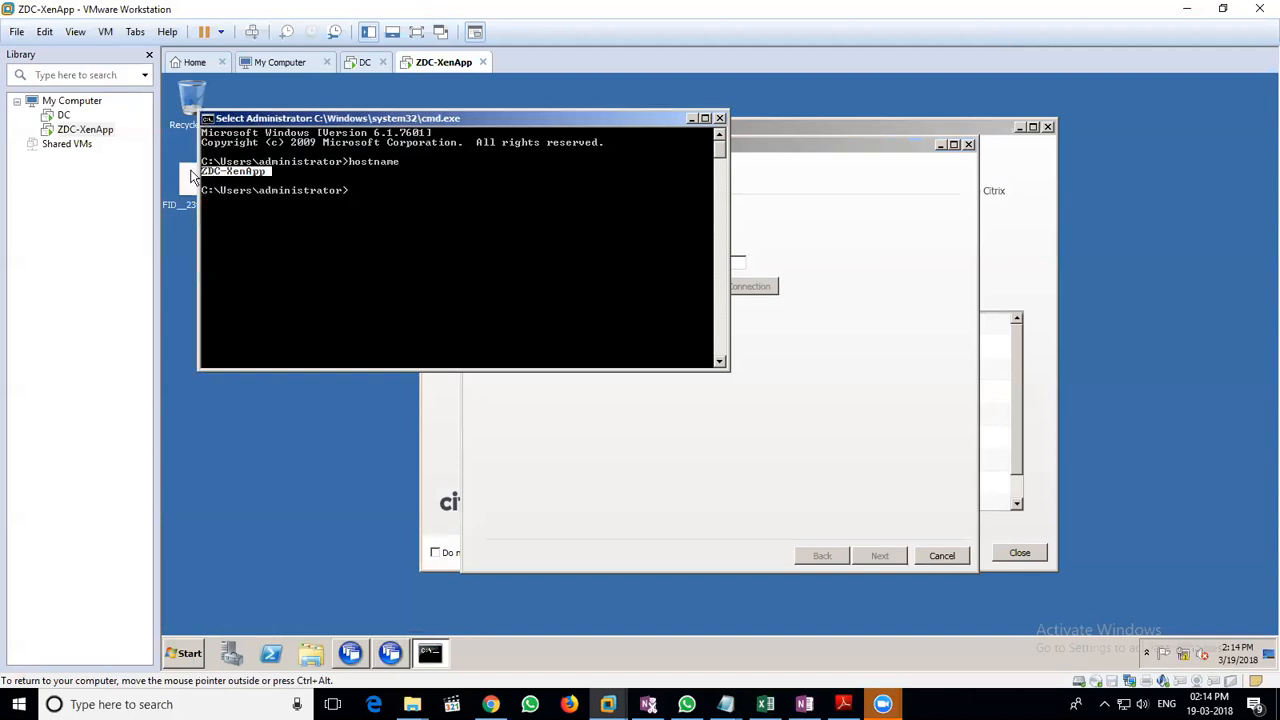
pyautogui.press('Return')
# - Choose to connect to an existing license server and set the license server name to ZDC-XenApp
pyautogui.click(785, 317)
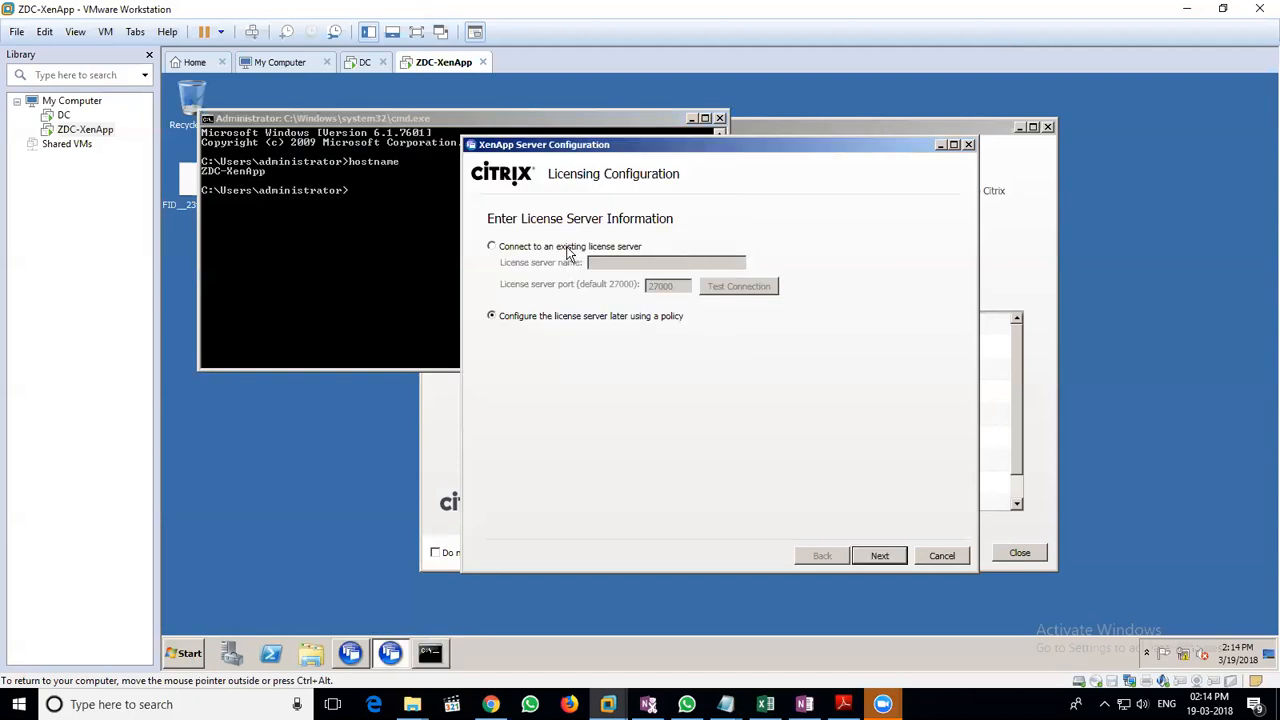
pyautogui.click(567, 247)
pyautogui.click(606, 263)
pyautogui.hotkey('ctrl', 'v')
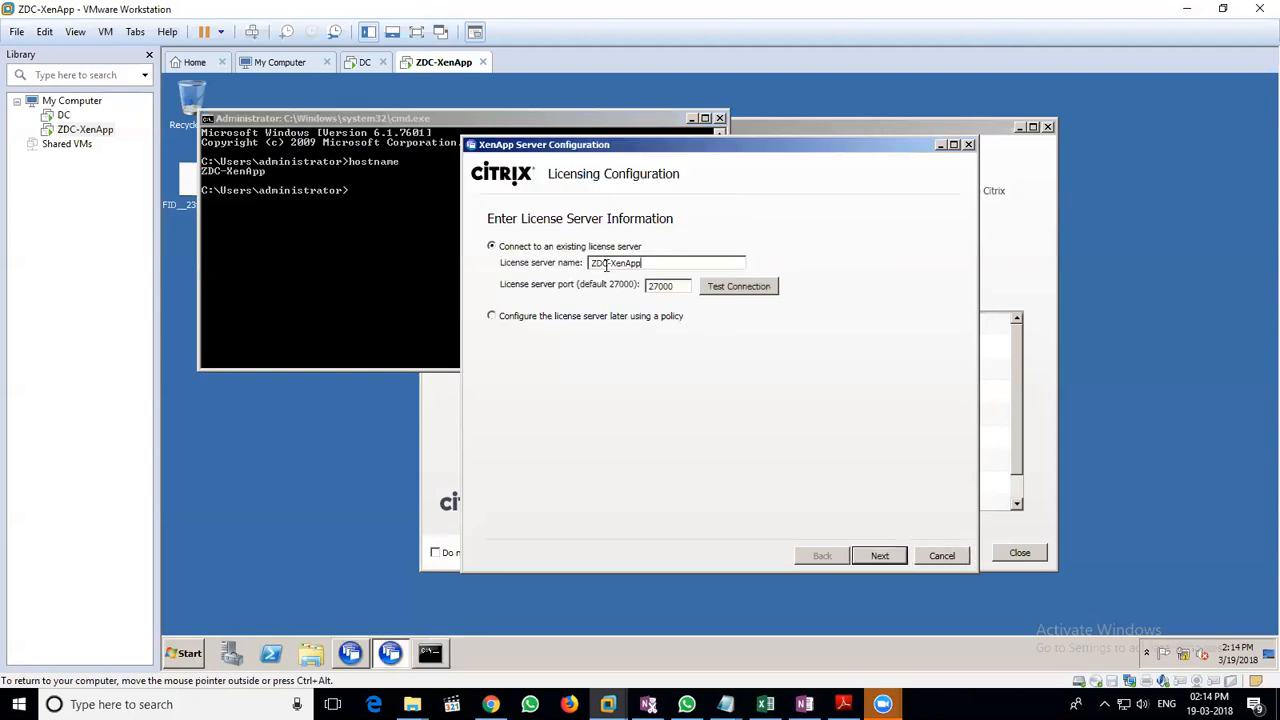
# - Test the connection to the license server on port 27000 and compare the two license server options
pyautogui.click(748, 288)
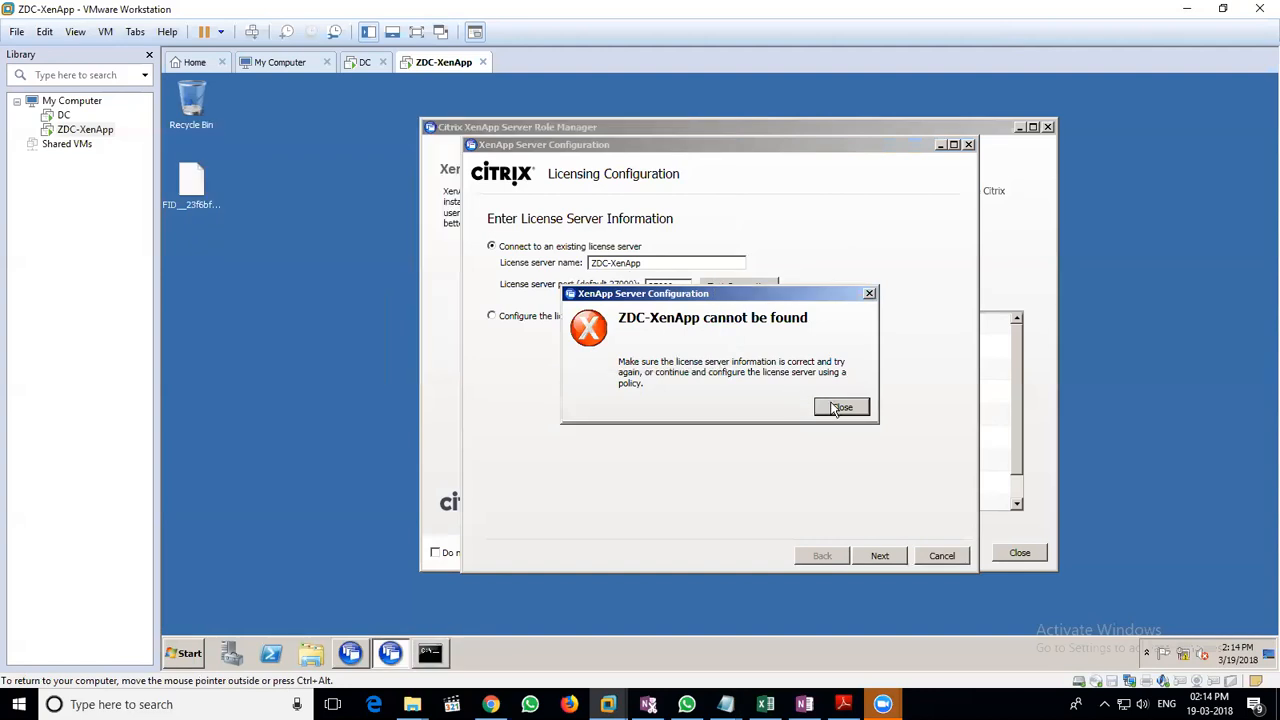
pyautogui.click(840, 408)
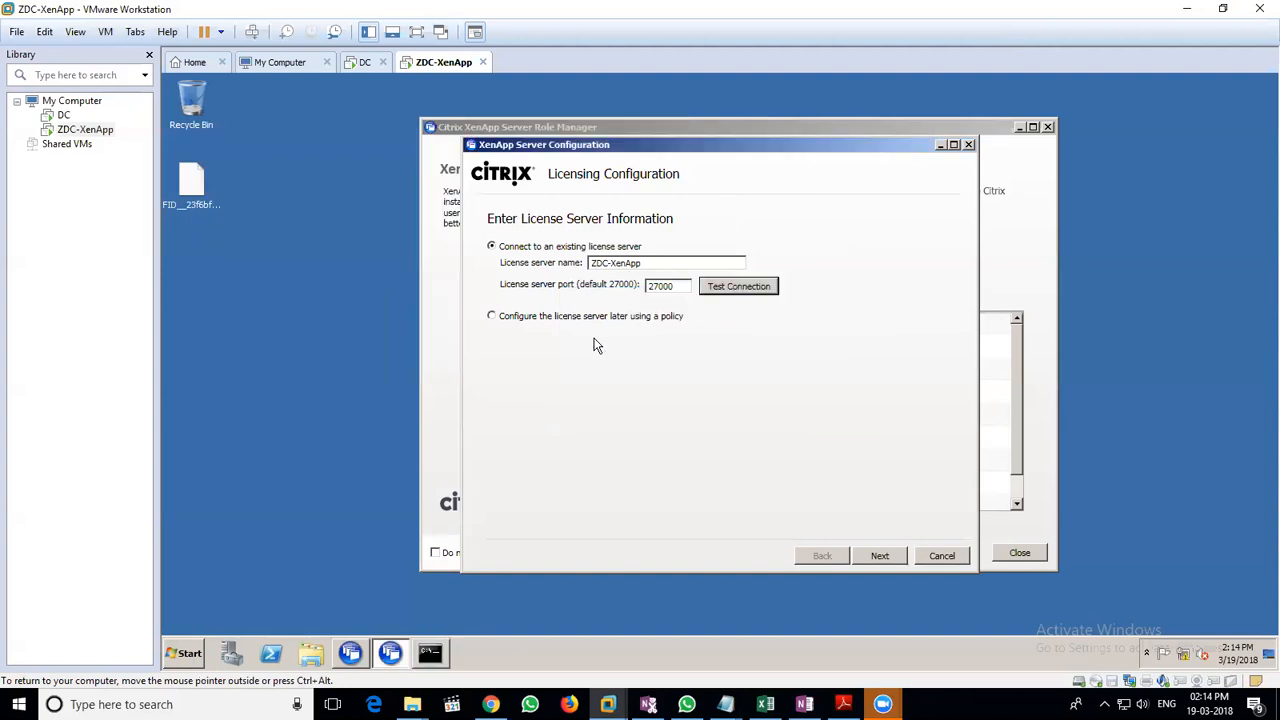
pyautogui.click(590, 320)
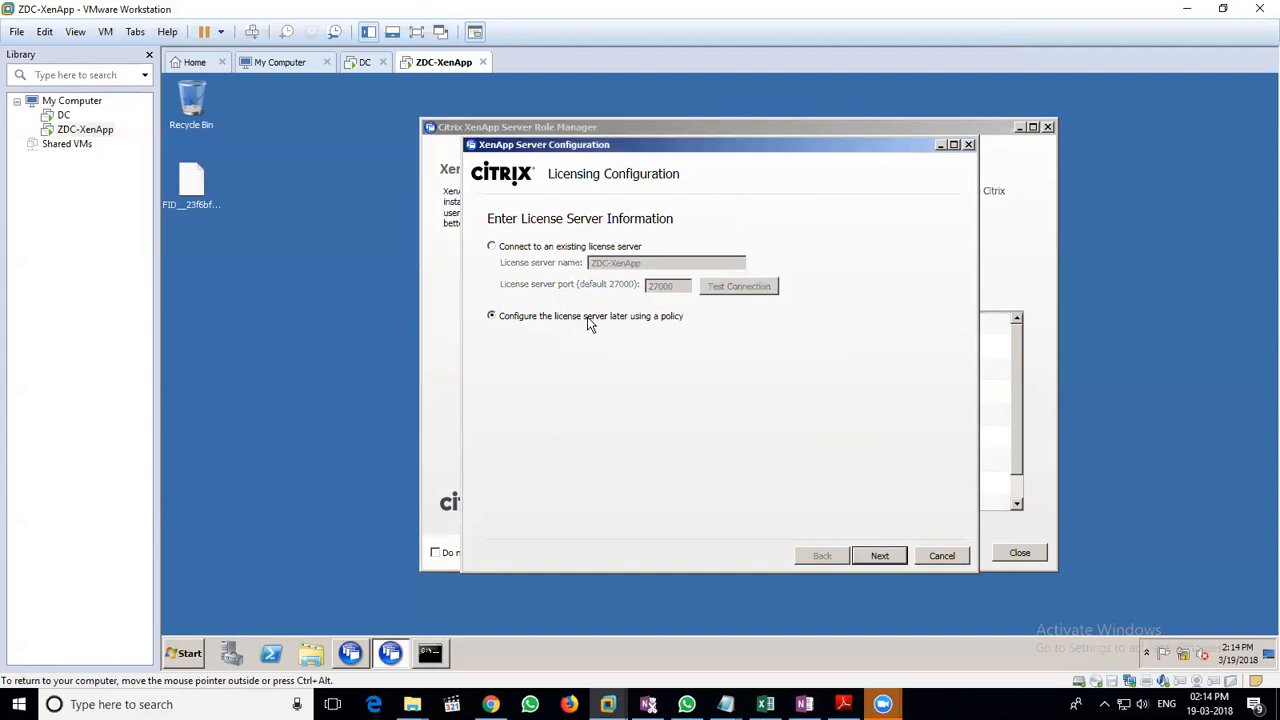
pyautogui.click(548, 250)
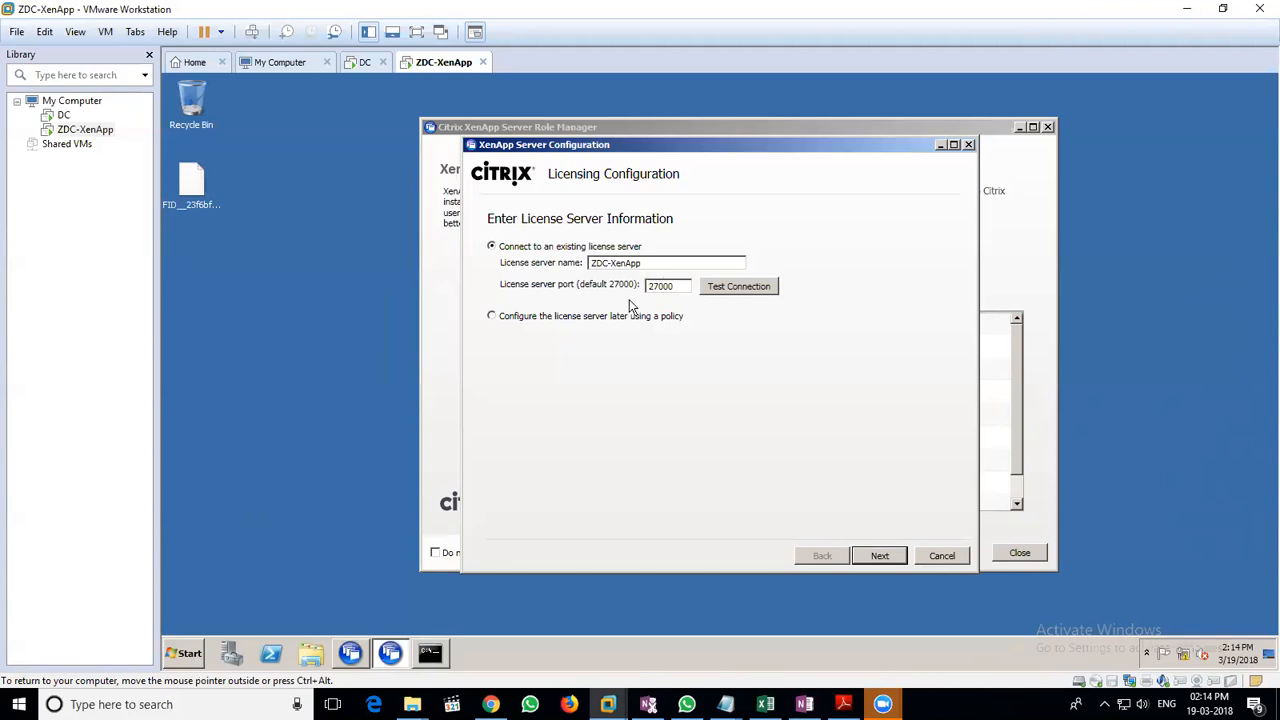
# - Retest the connection to the ZDC-XenApp license server and dismiss the test result
pyautogui.click(725, 286)
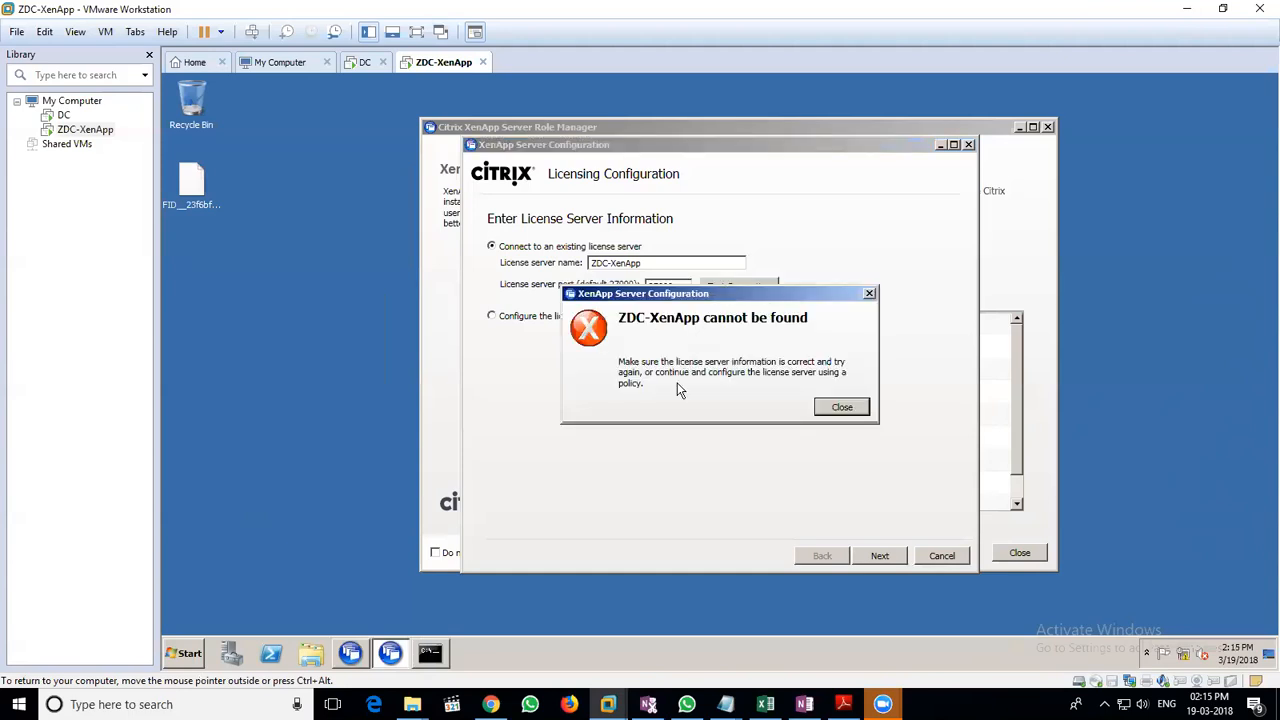
pyautogui.click(841, 406)
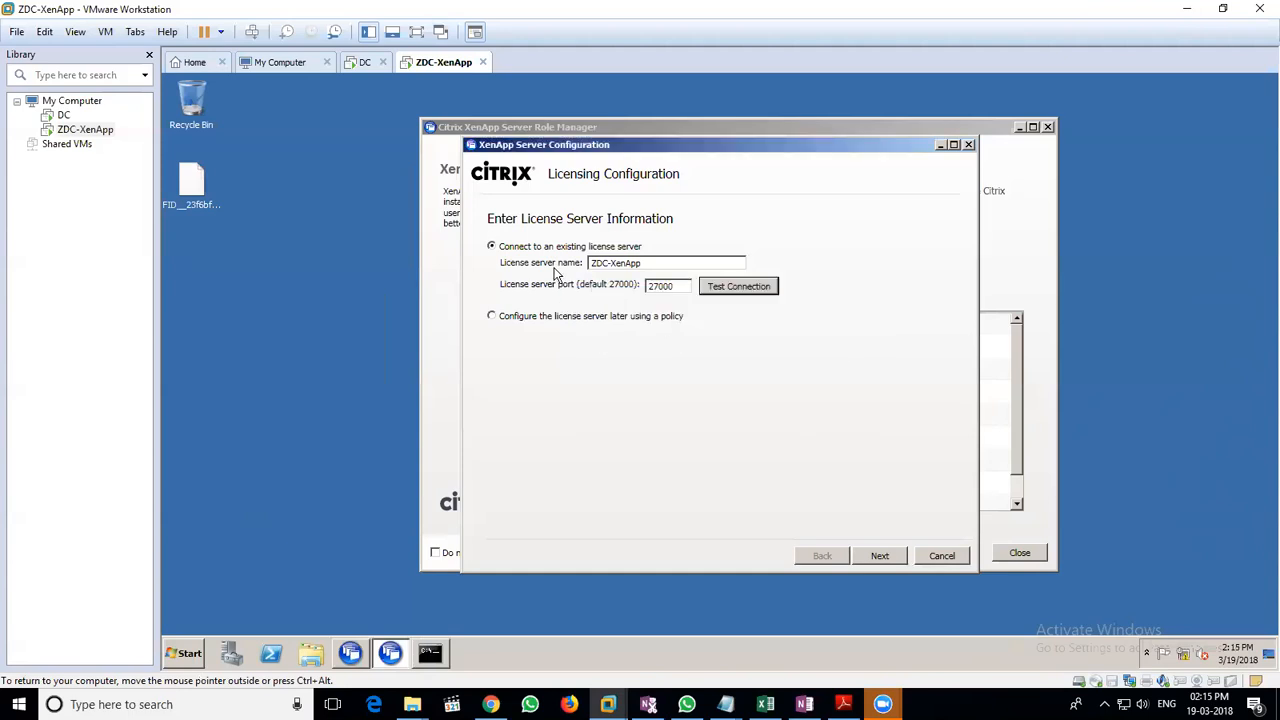
# - Choose to configure the license server later using a policy and apply the XenApp licensing model without verification
pyautogui.click(491, 318)
pyautogui.click(871, 558)
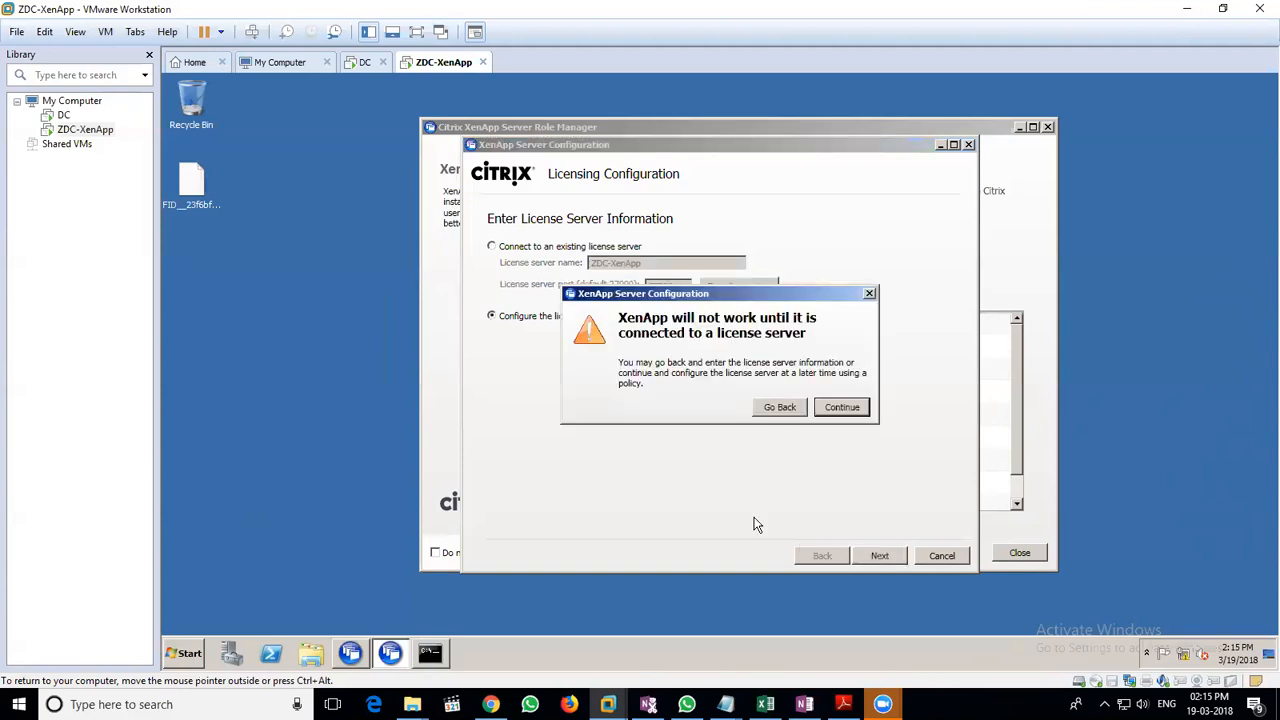
pyautogui.click(843, 408)
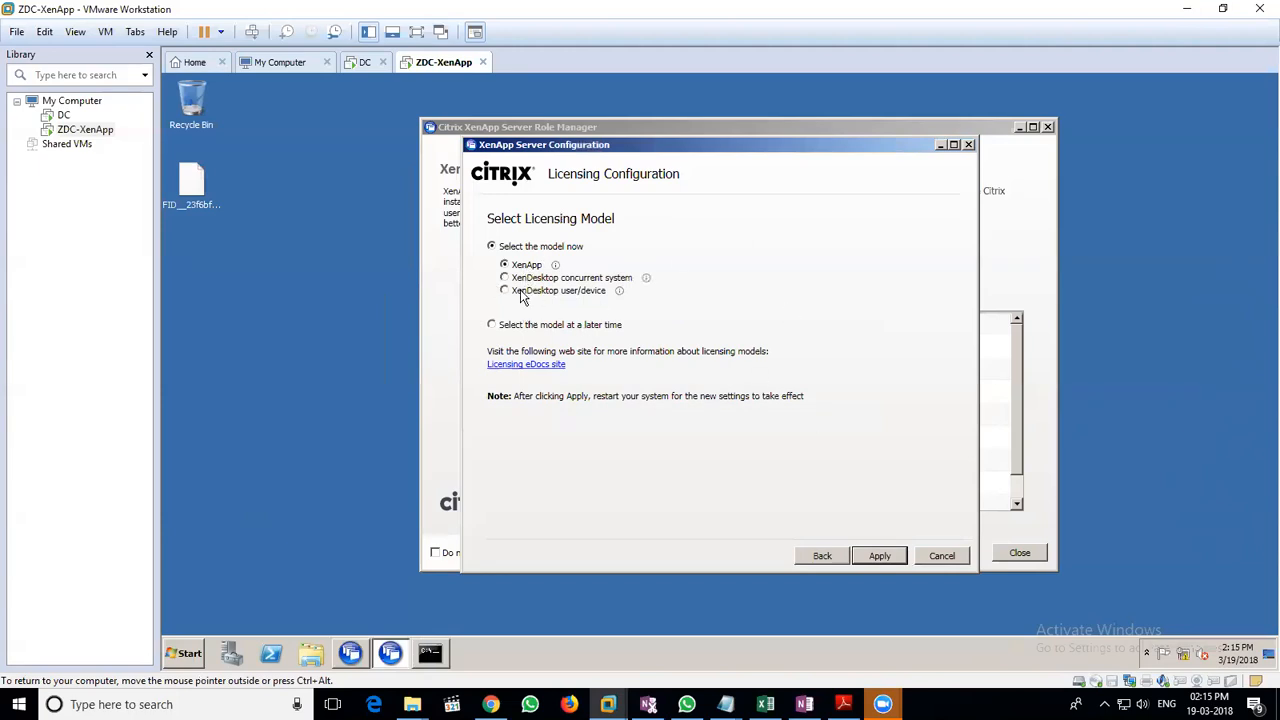
pyautogui.click(880, 557)
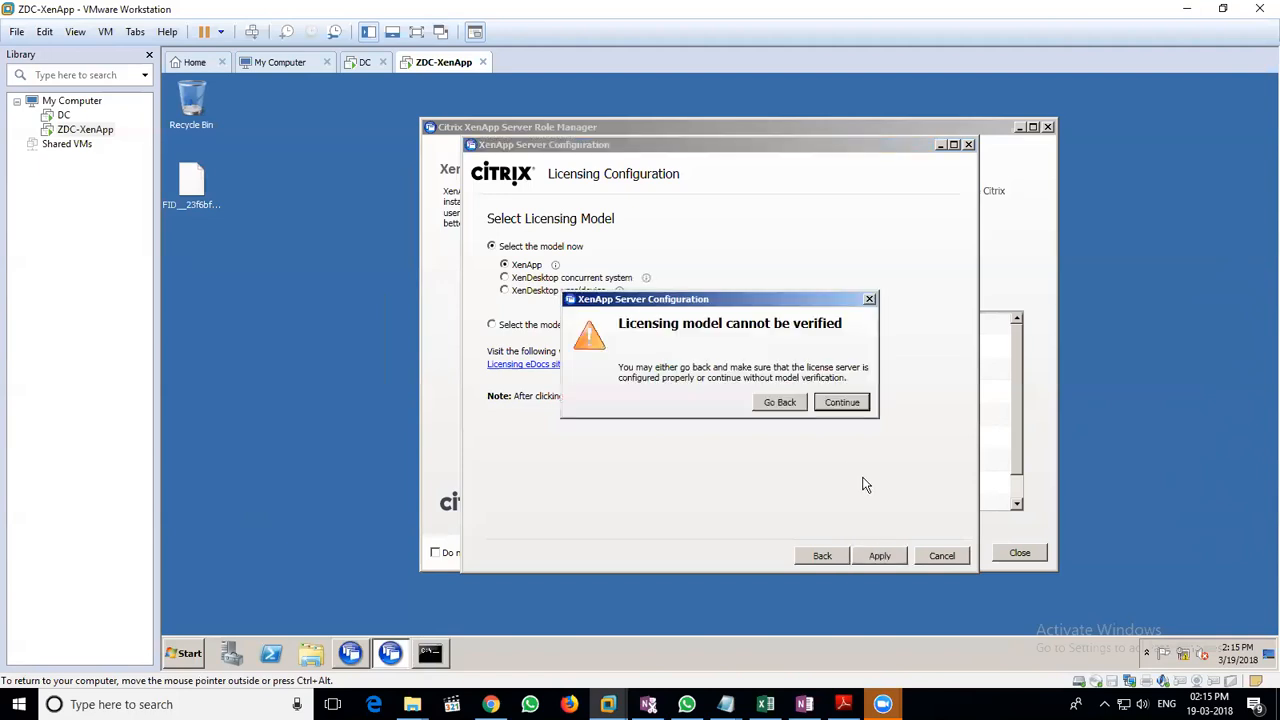
pyautogui.click(840, 403)
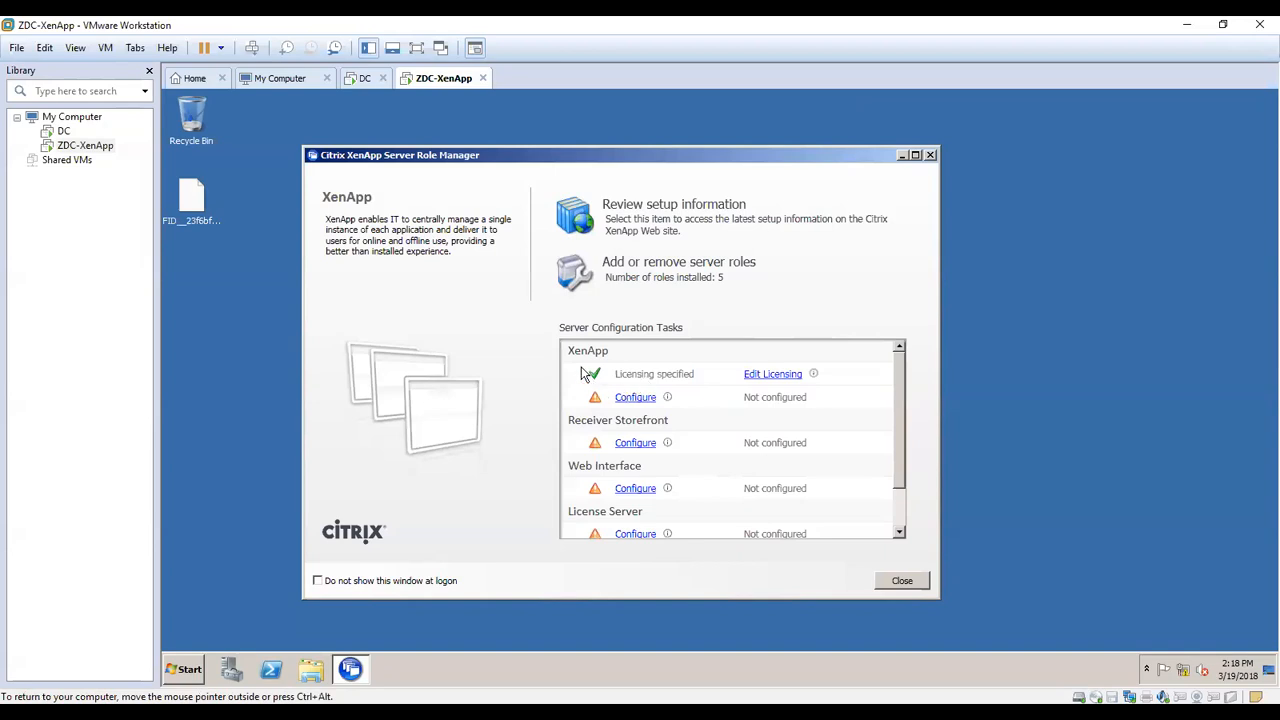
# - Start the XenApp server configuration and create a new server farm named TestCtx with TESTLAB\administrator as first Citrix administrator
pyautogui.click(622, 400)
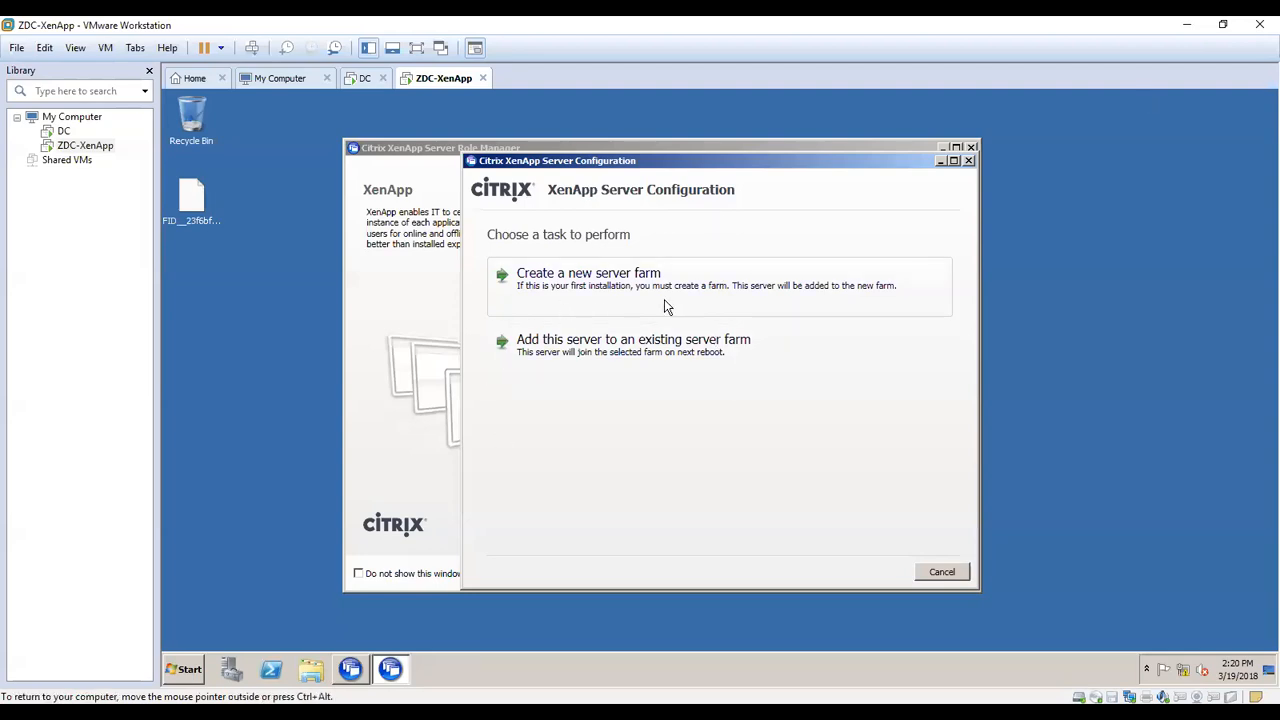
pyautogui.click(596, 289)
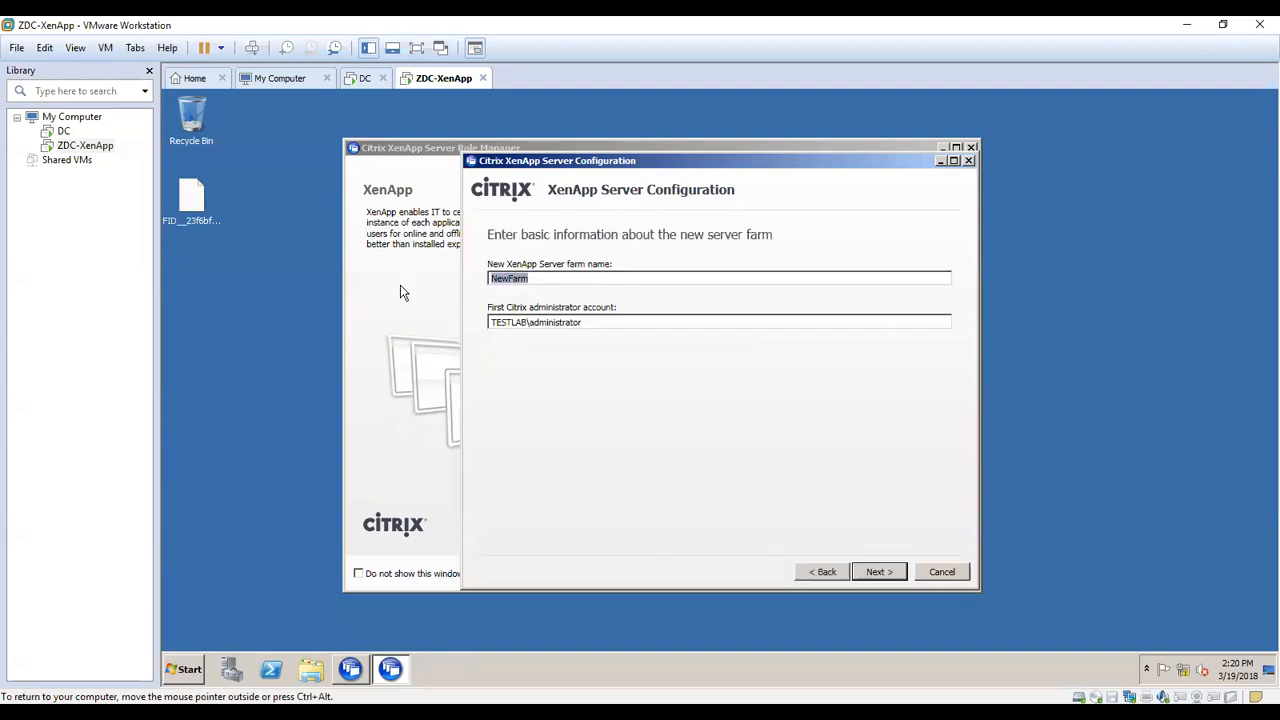
pyautogui.write('TestCtx')
pyautogui.click(884, 577)
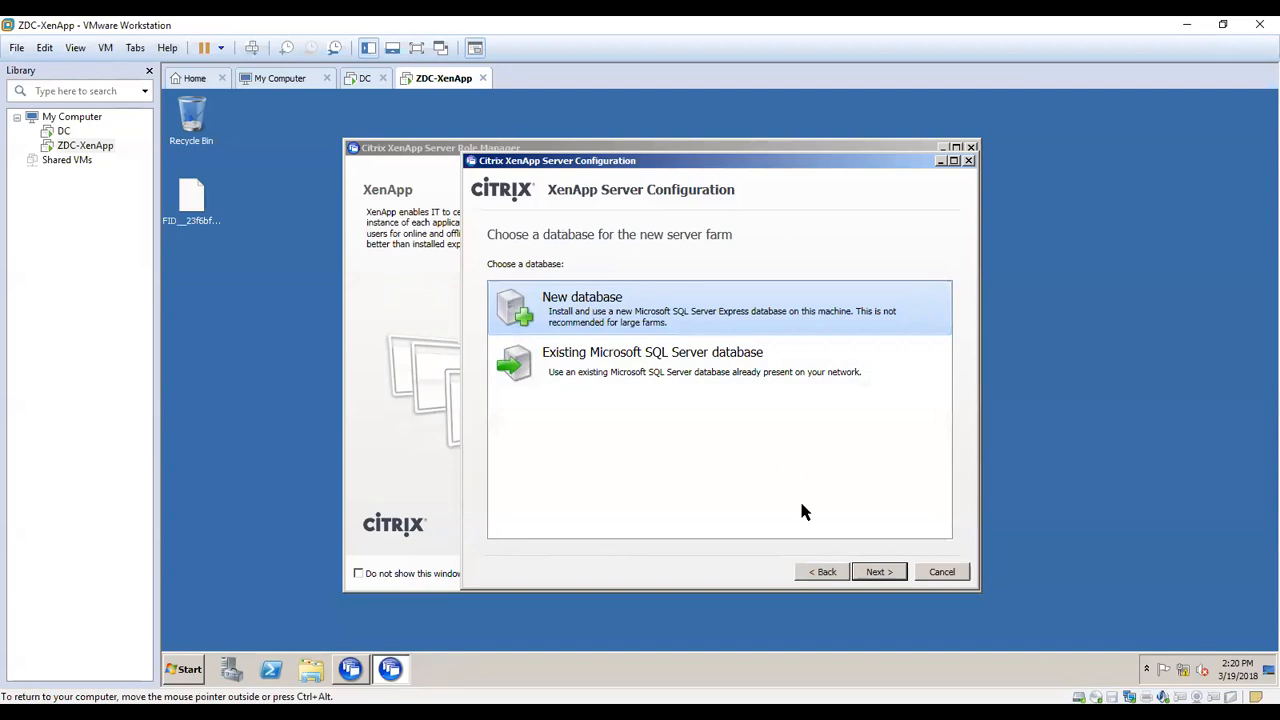
# - Choose a new SQL Server Express database for the farm and enter the TESTLAB administrator's user name and password as database credentials
pyautogui.click(880, 572)
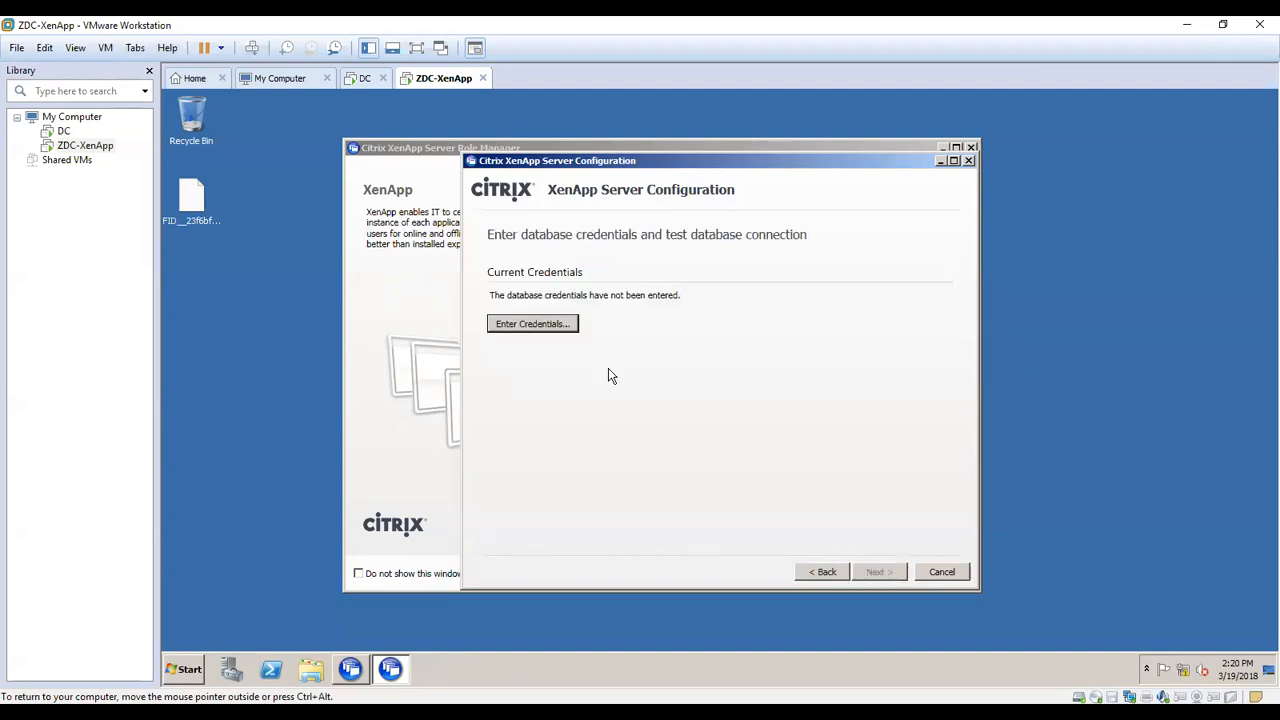
pyautogui.click(654, 360)
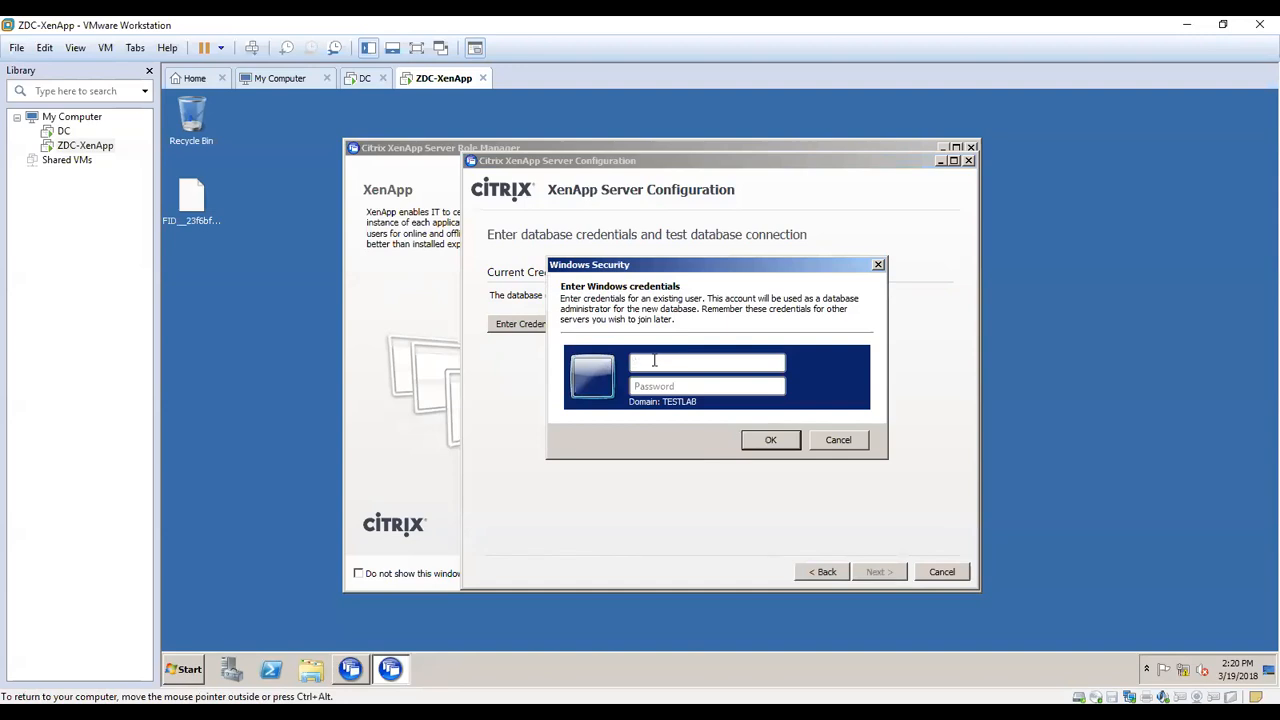
pyautogui.moveTo(640, 267); pyautogui.dragTo(630, 330)
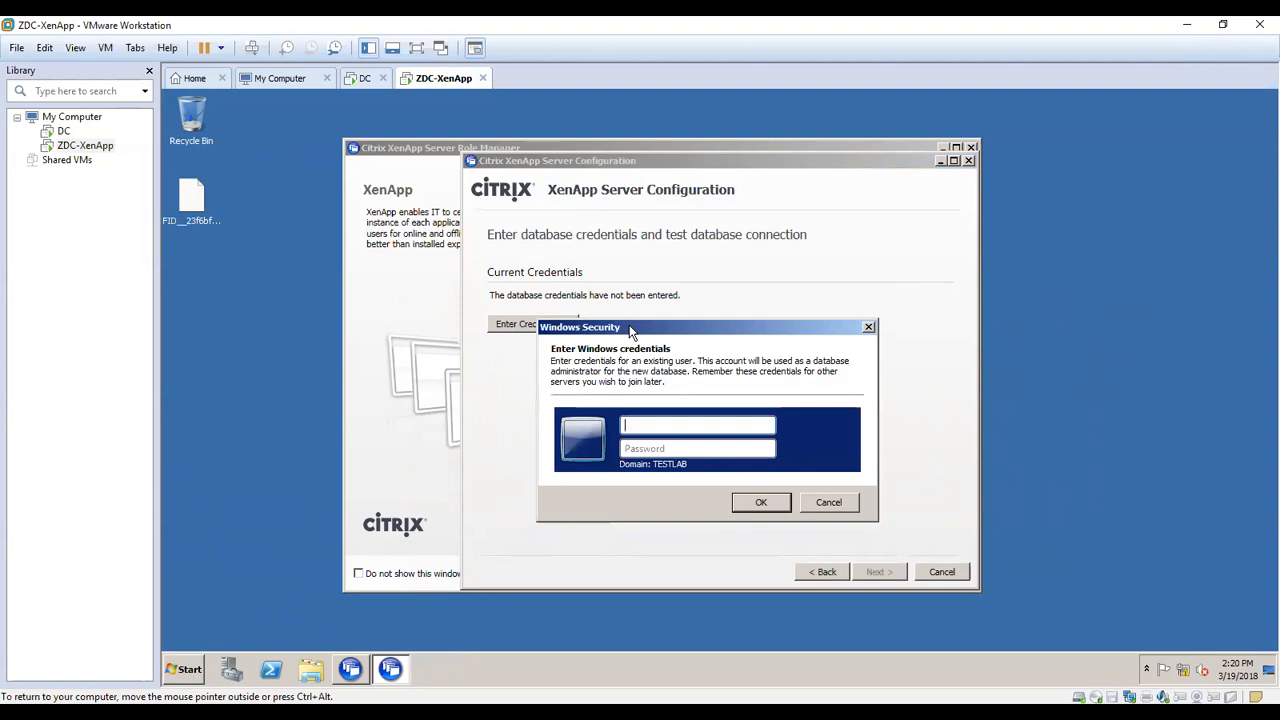
pyautogui.click(641, 423)
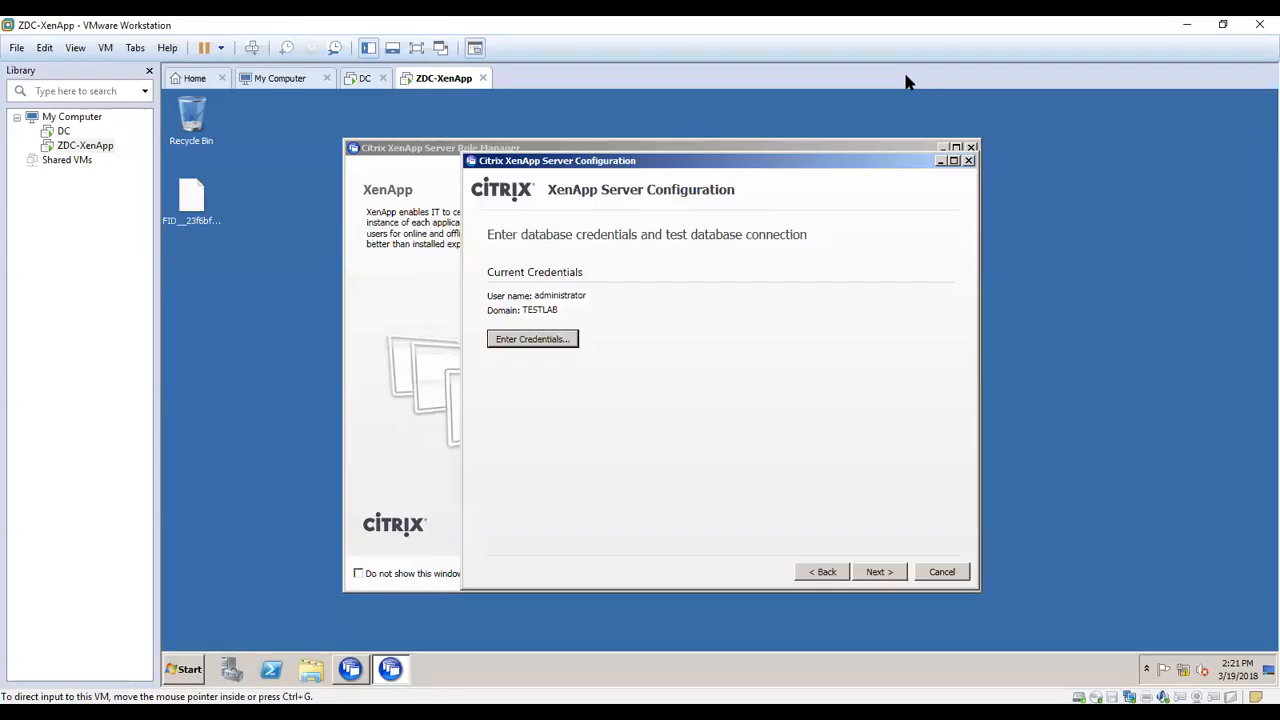
pyautogui.click(877, 572)
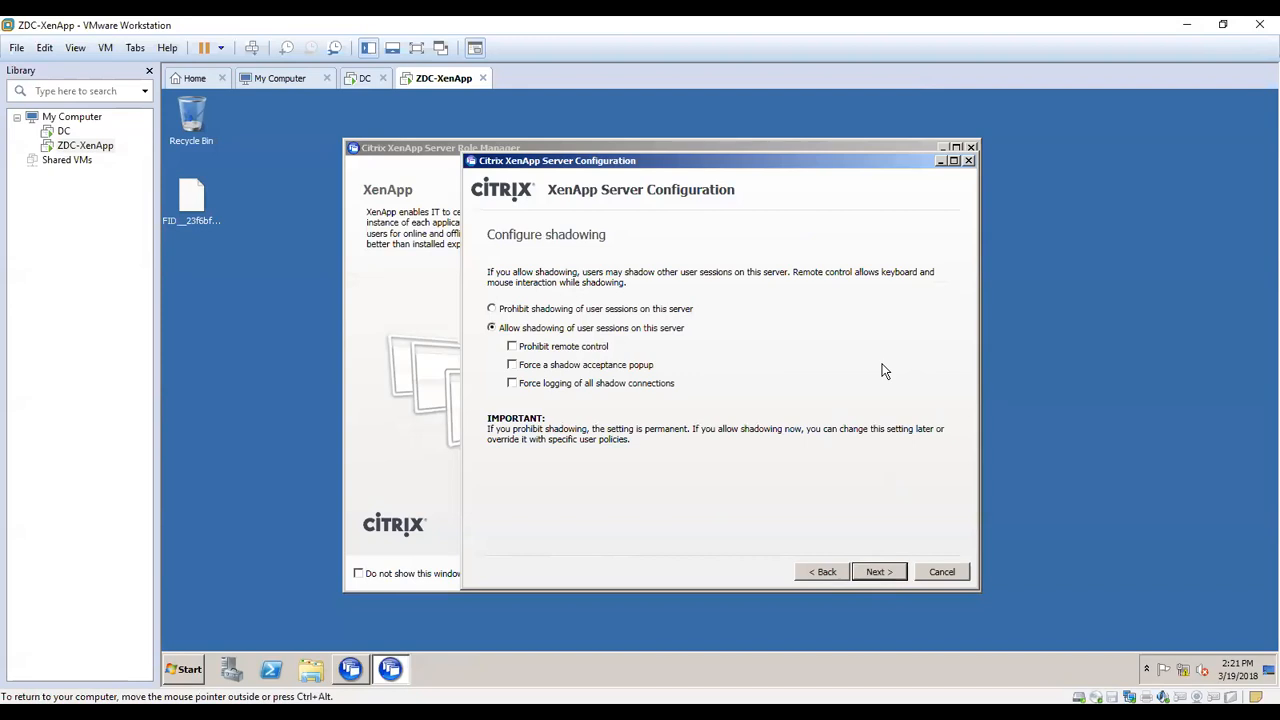
# - Allow shadowing of user sessions and review the advanced Data Collection, XML Service and Receiver settings, keeping the default zone
pyautogui.click(876, 574)
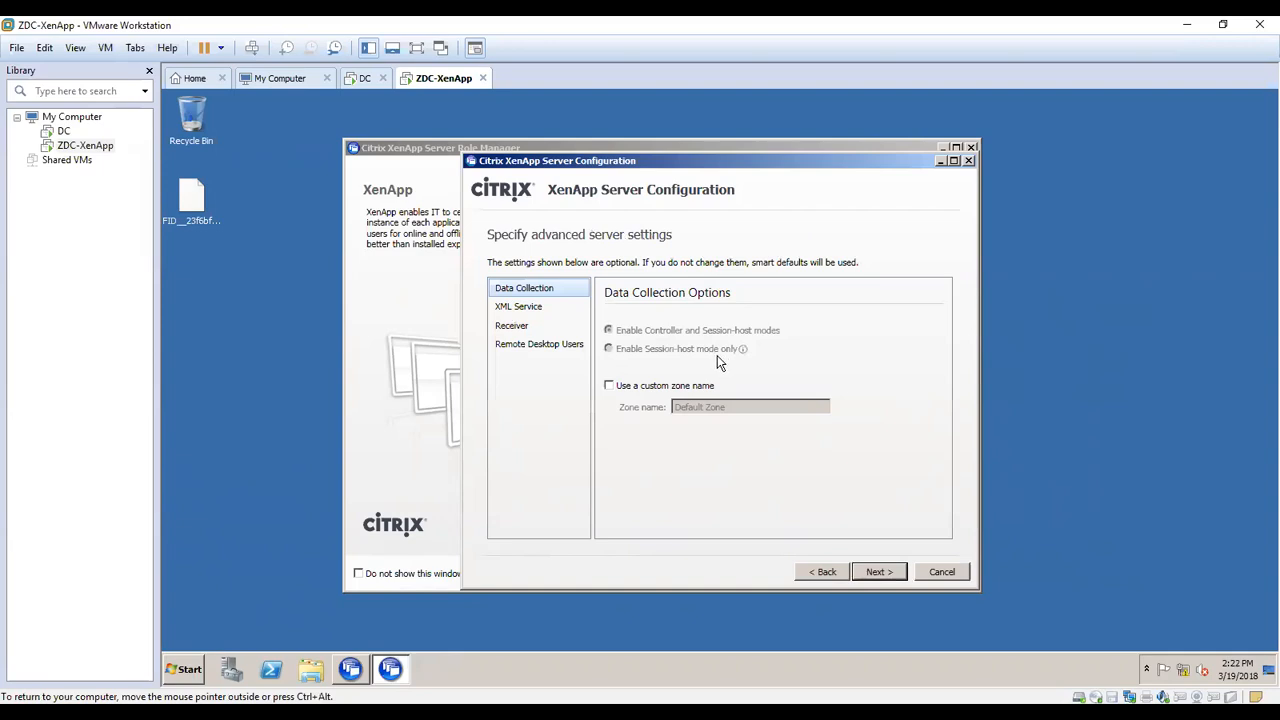
pyautogui.click(631, 388)
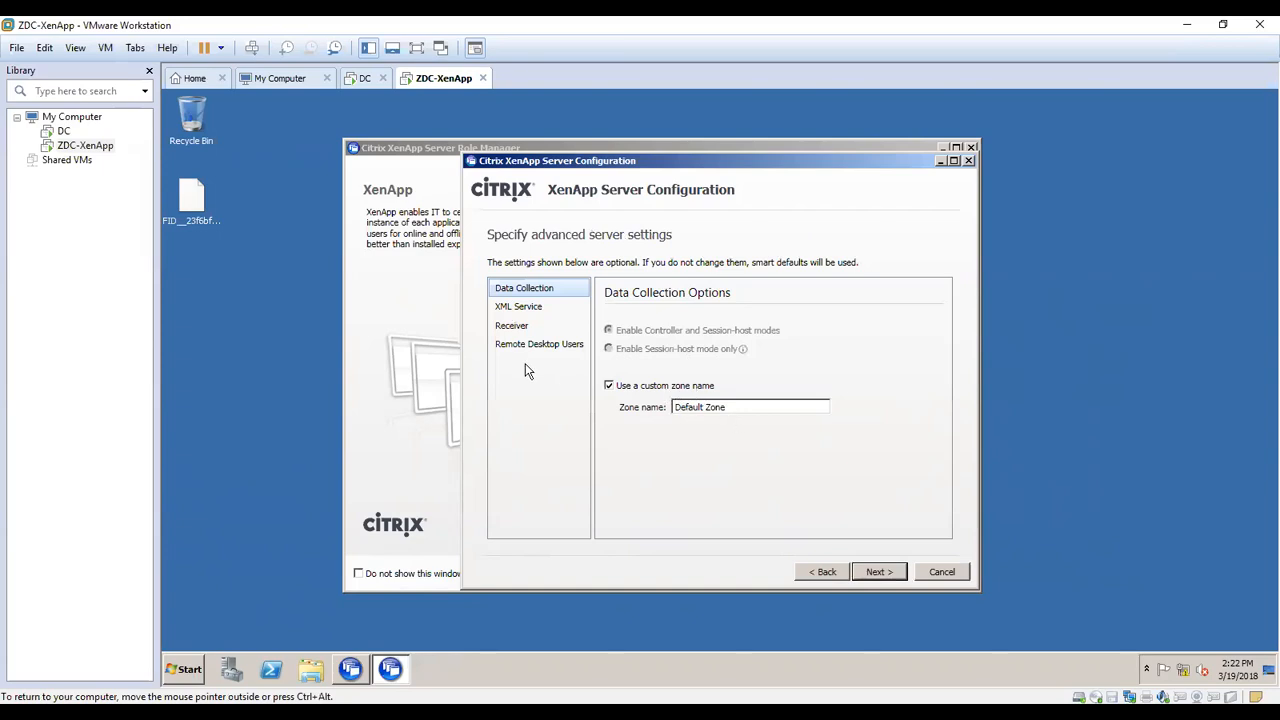
pyautogui.click(609, 386)
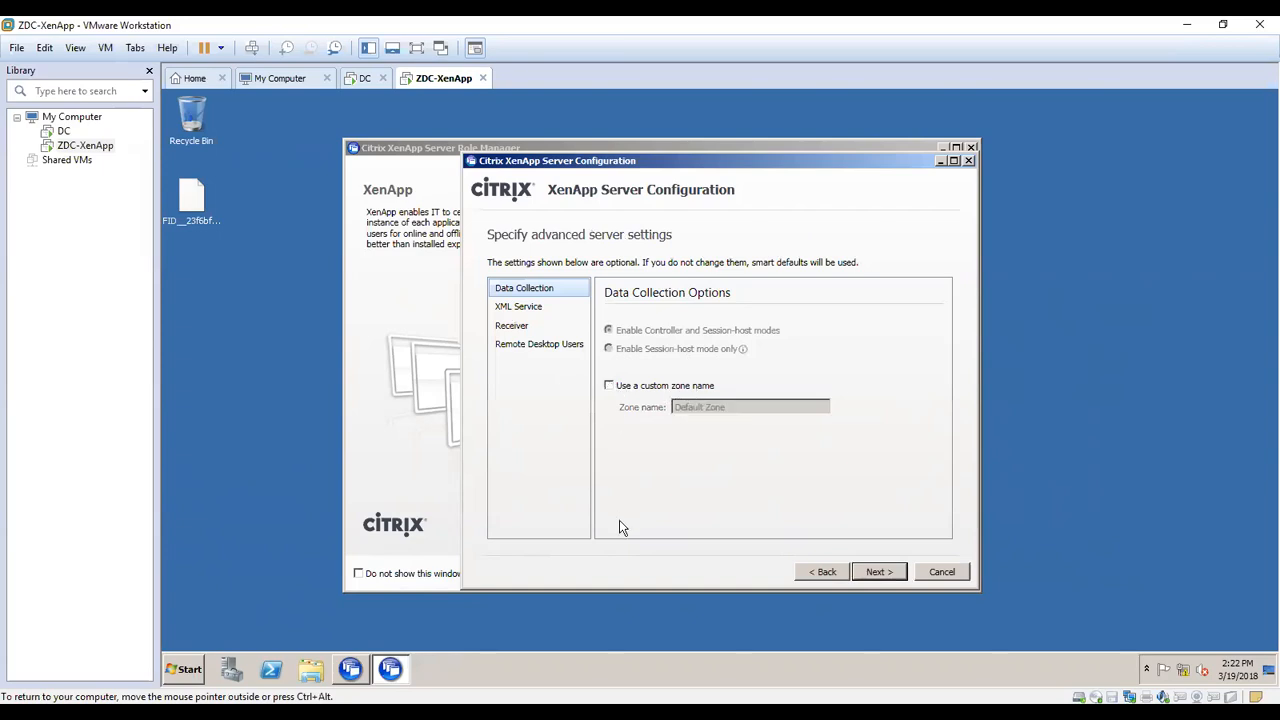
pyautogui.click(530, 308)
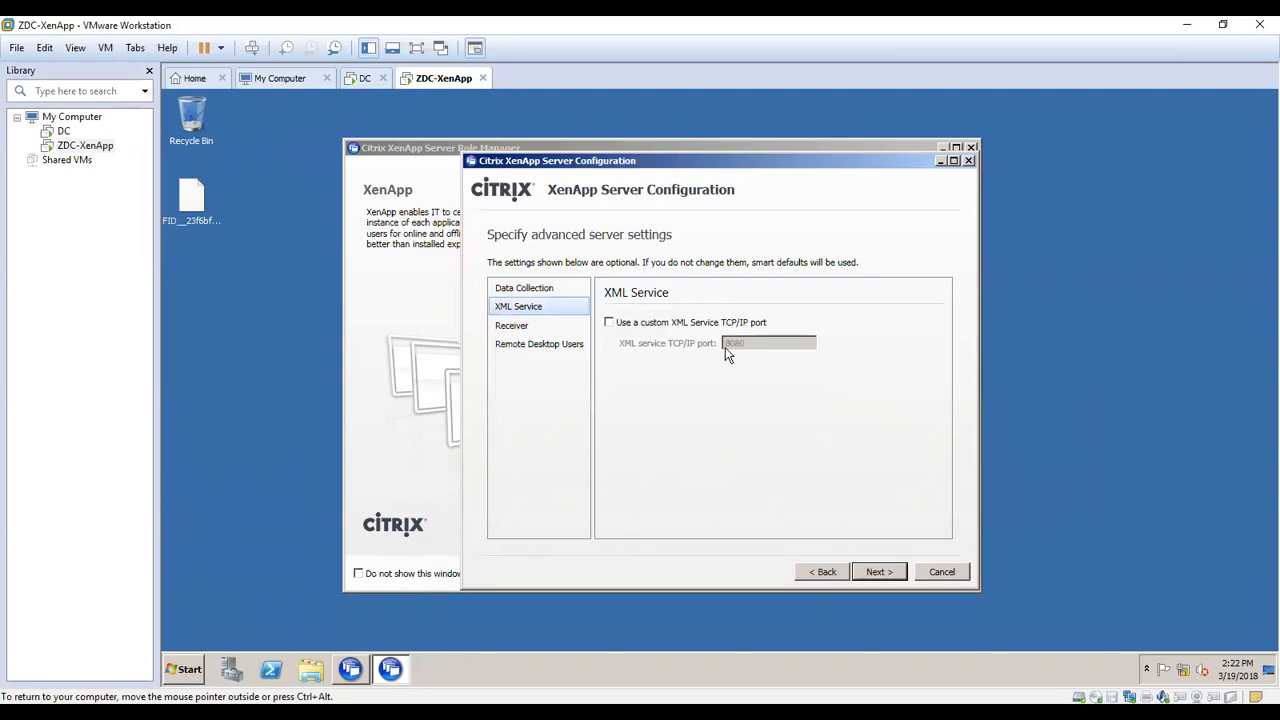
pyautogui.click(533, 328)
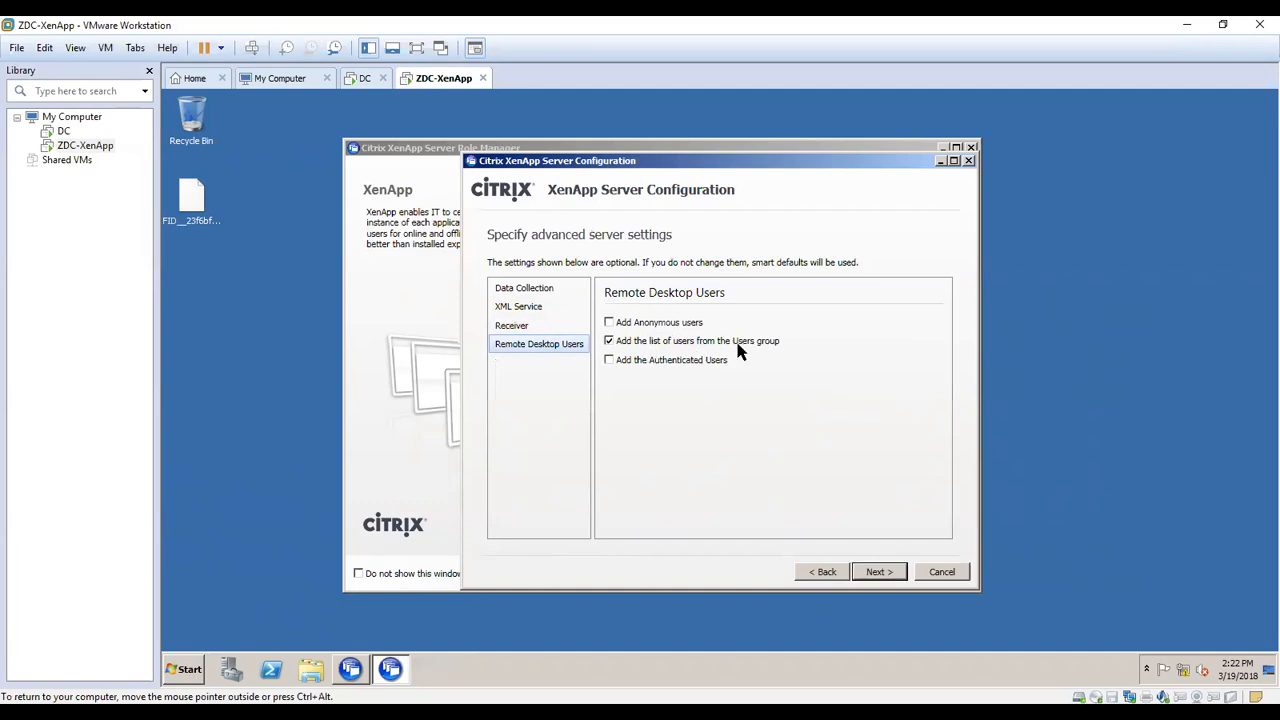
# - Add the Authenticated Users to the Remote Desktop Users, then apply the server farm configuration and finish the wizard
pyautogui.click(625, 366)
pyautogui.click(872, 574)
pyautogui.scroll(-1, 607, 533)
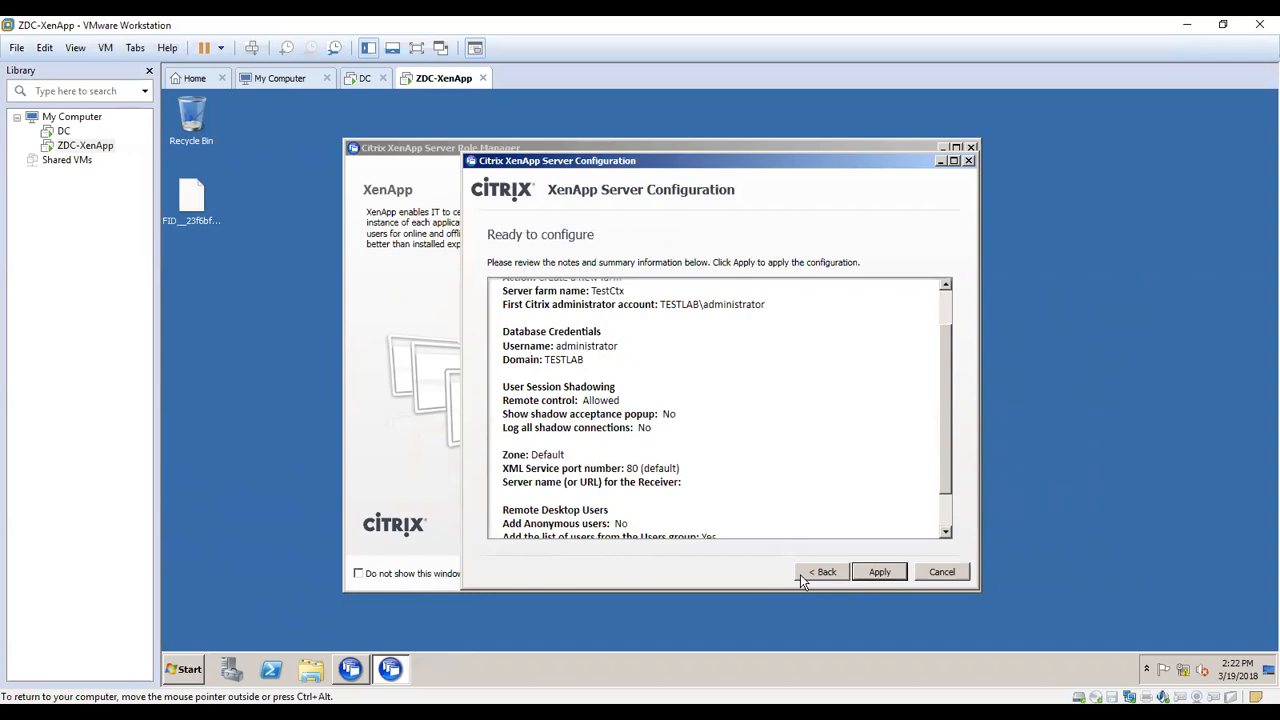
pyautogui.click(879, 572)
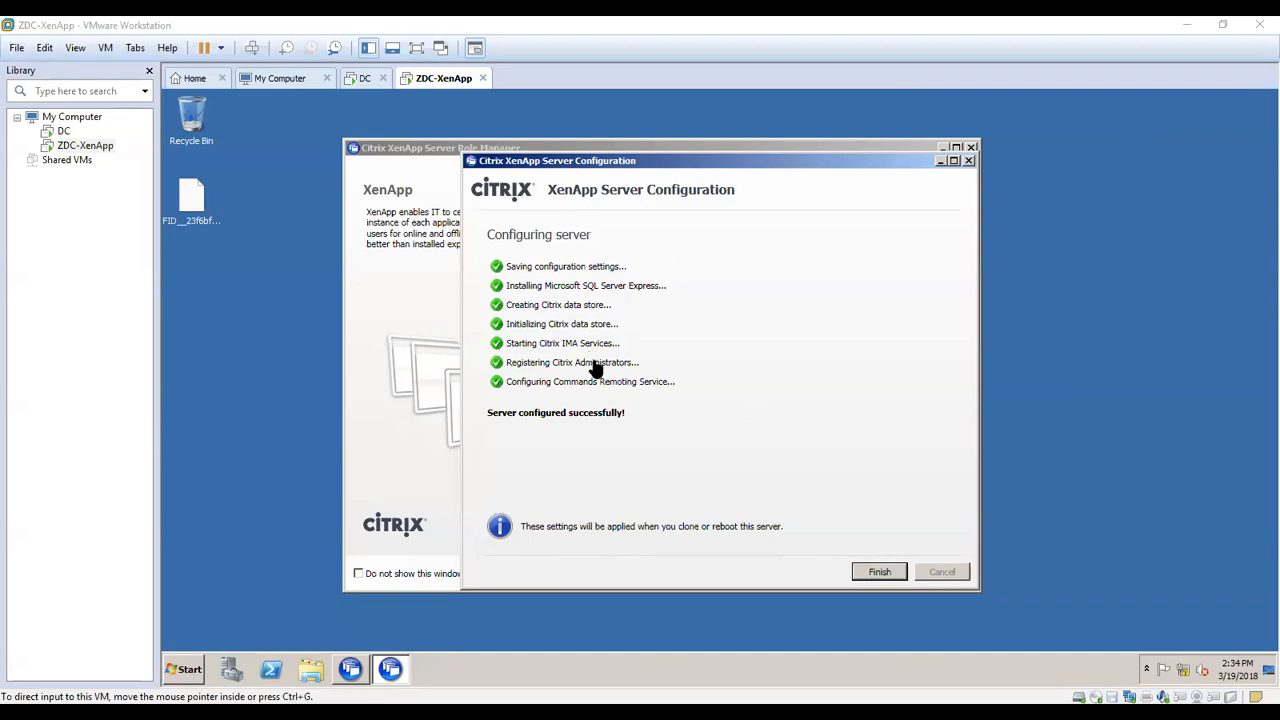
pyautogui.click(880, 573)
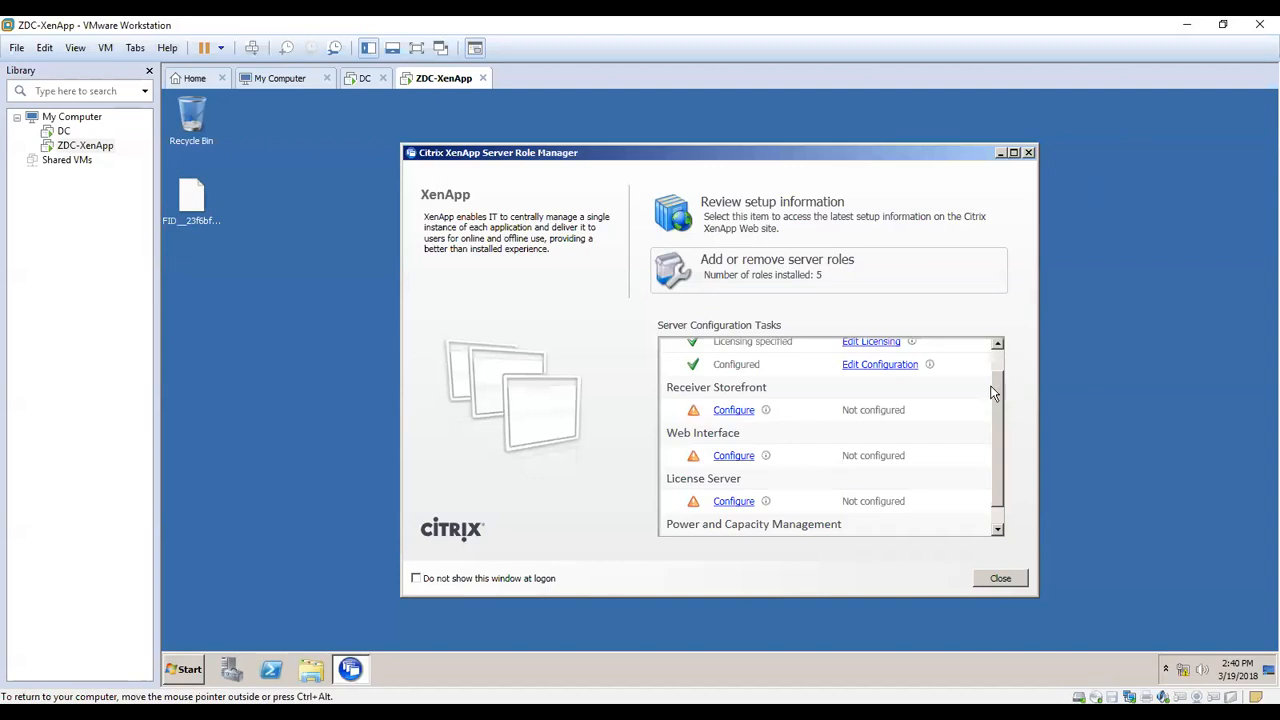
# - Review the server configuration tasks and open the License Server configuration, moving its window clear of the desktop icons
pyautogui.scroll(1, 999, 388)
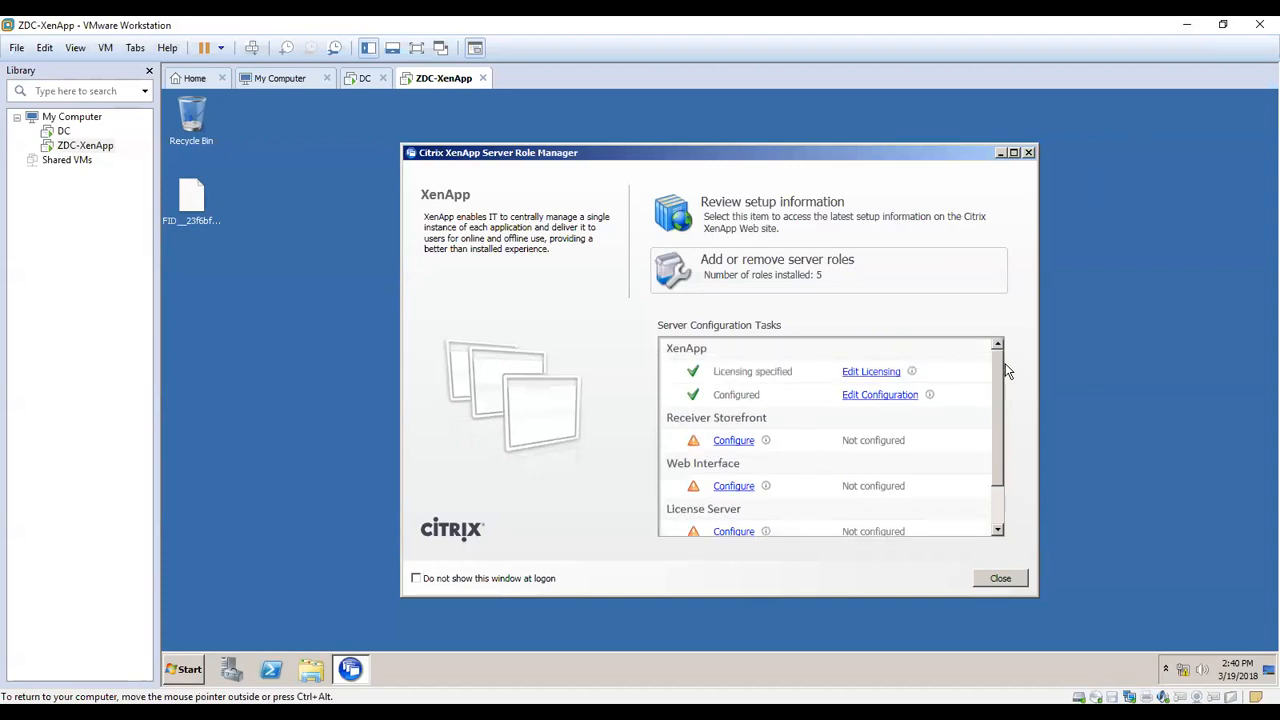
pyautogui.scroll(-1, 997, 392)
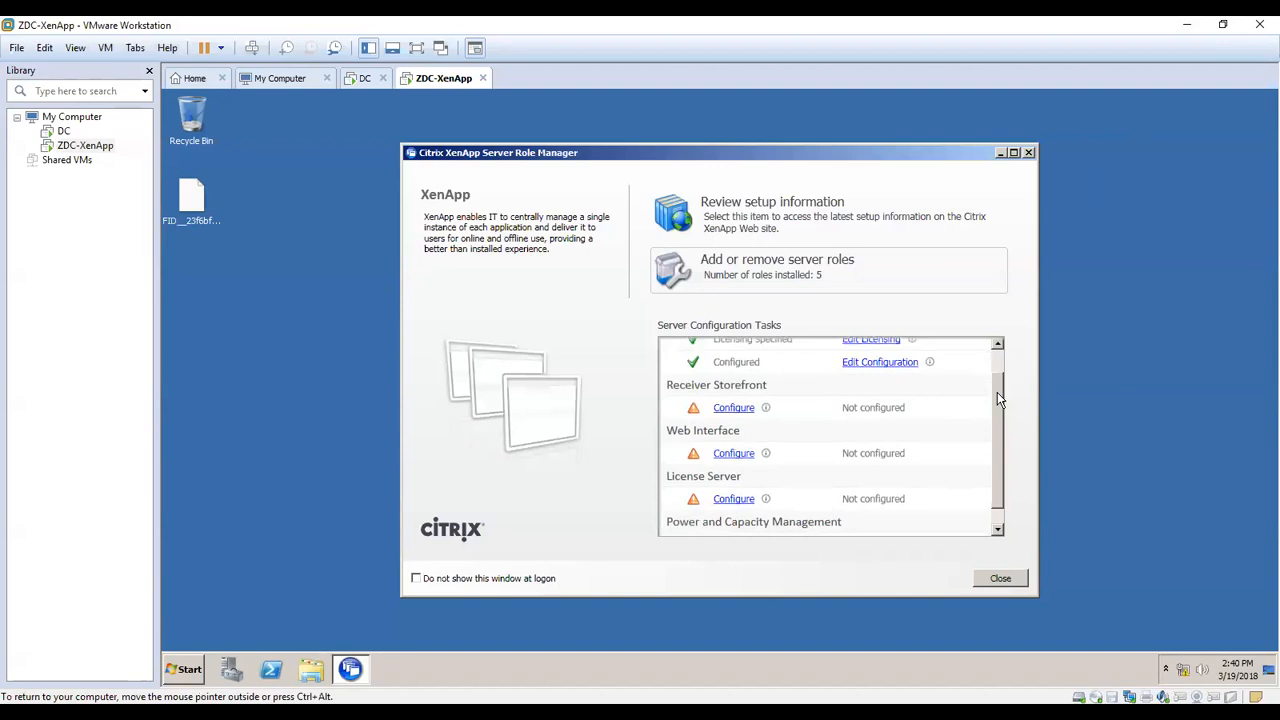
pyautogui.scroll(-1, 989, 395)
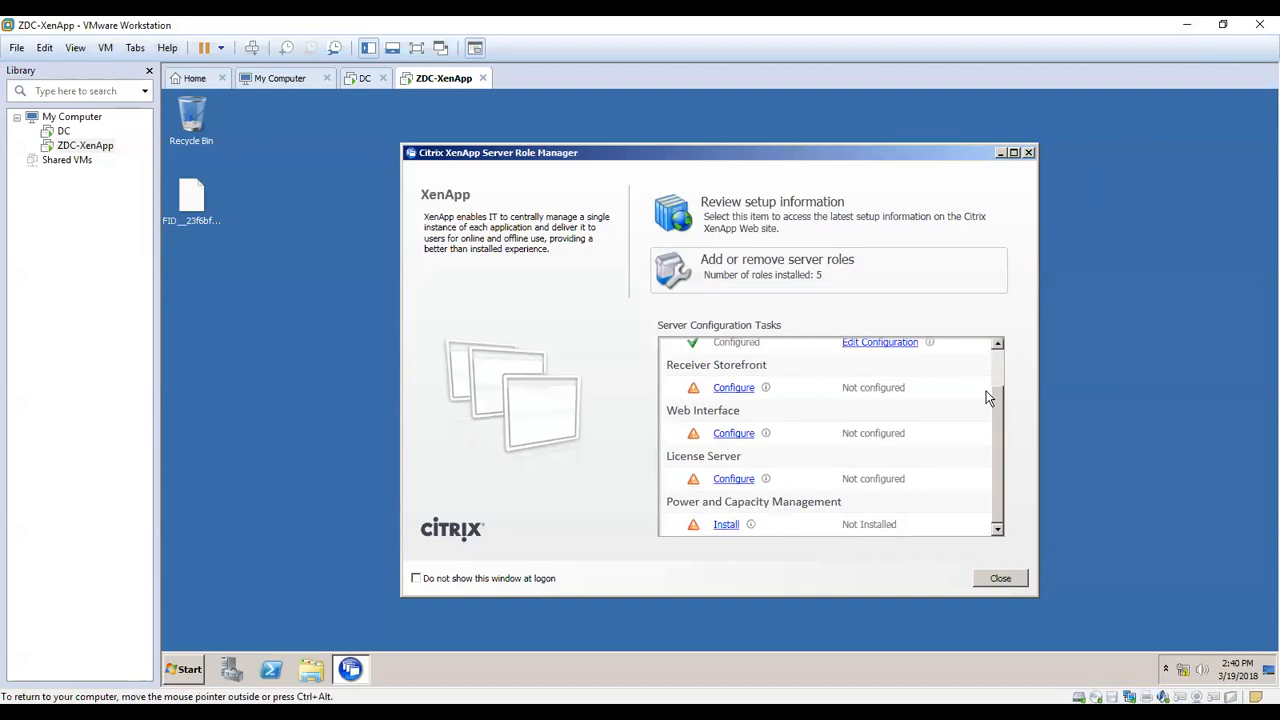
pyautogui.click(735, 480)
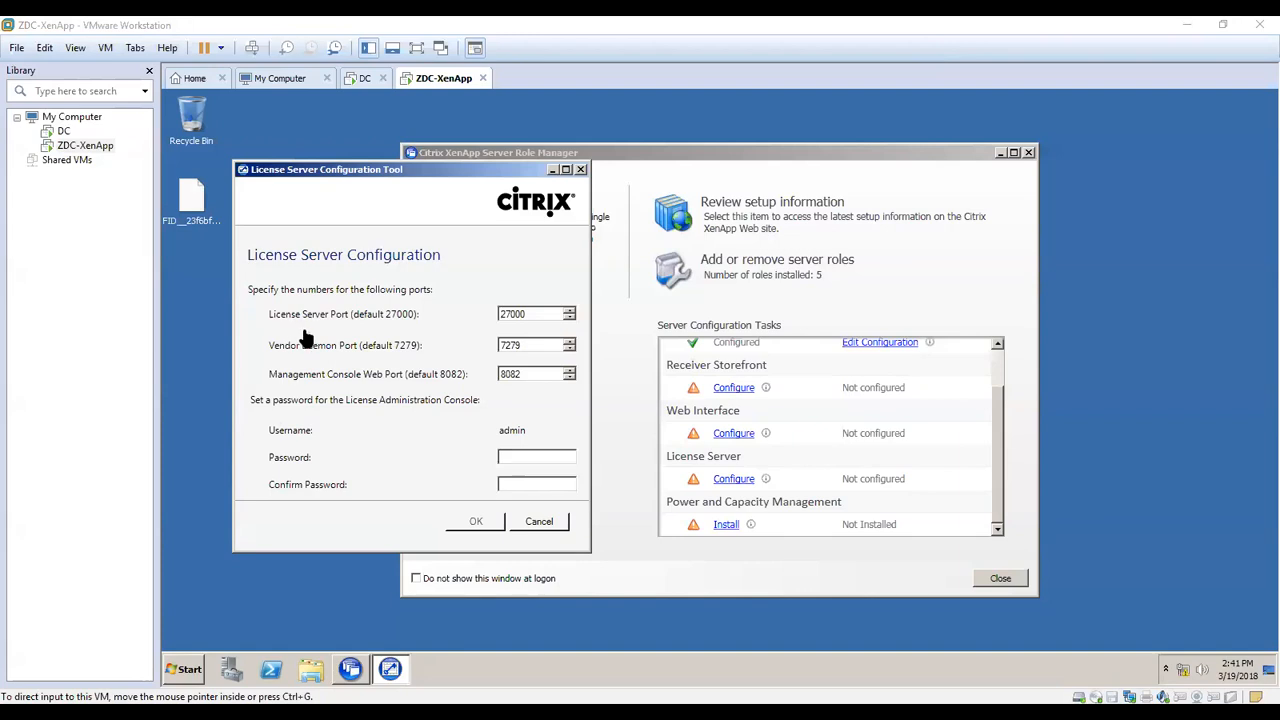
pyautogui.moveTo(368, 176); pyautogui.dragTo(579, 182)
# - Capture a screenshot of the virtual machine with the License Server Configuration Tool open
pyautogui.click(105, 48)
pyautogui.click(136, 186)
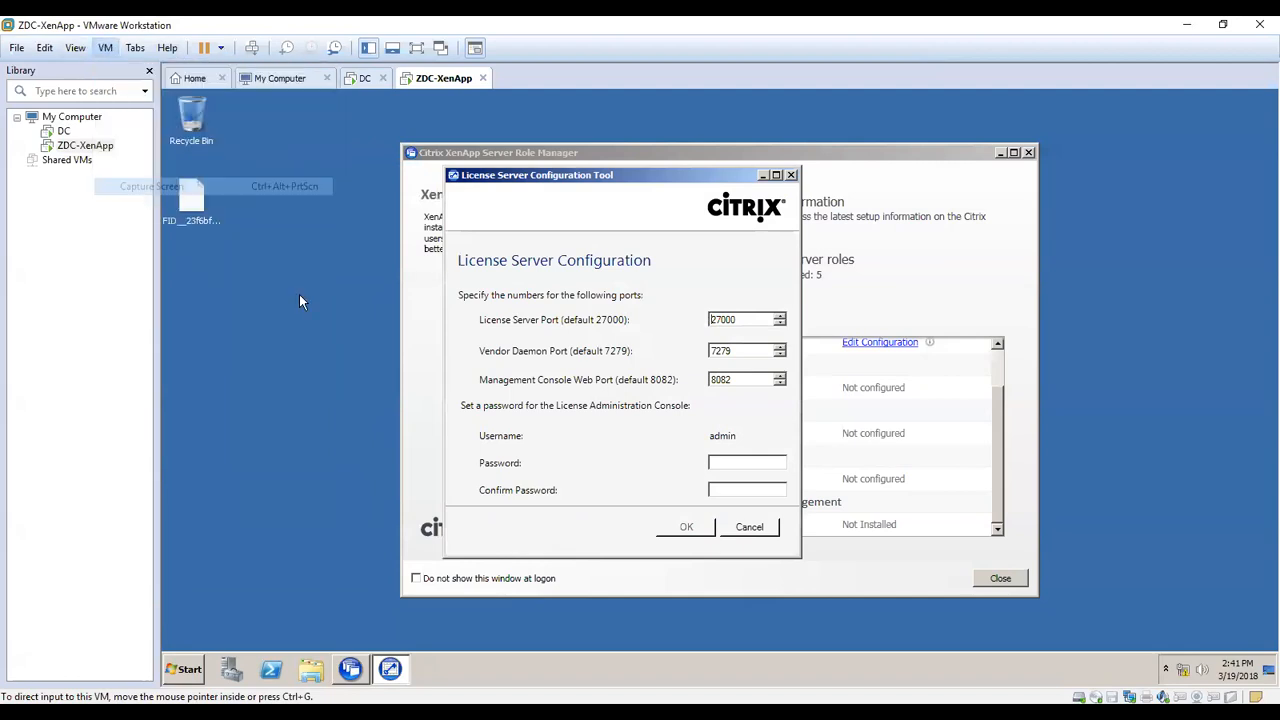
pyautogui.click(728, 411)
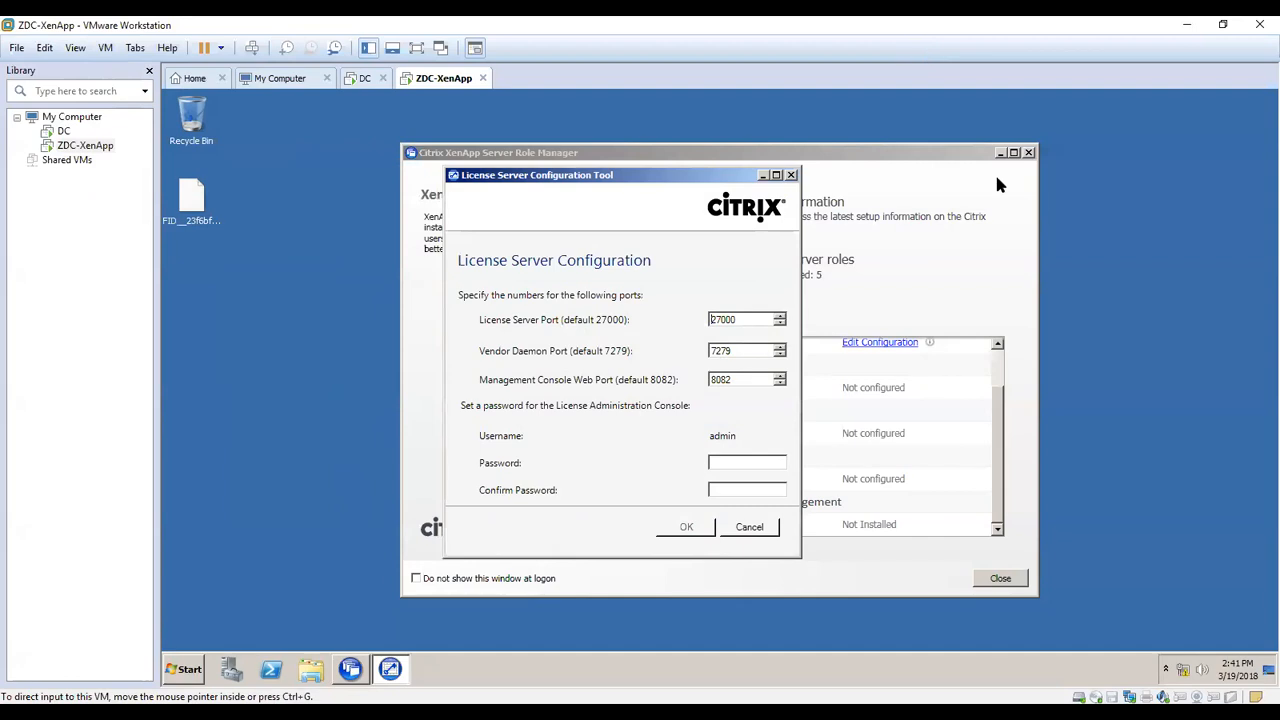
pyautogui.click(779, 44)
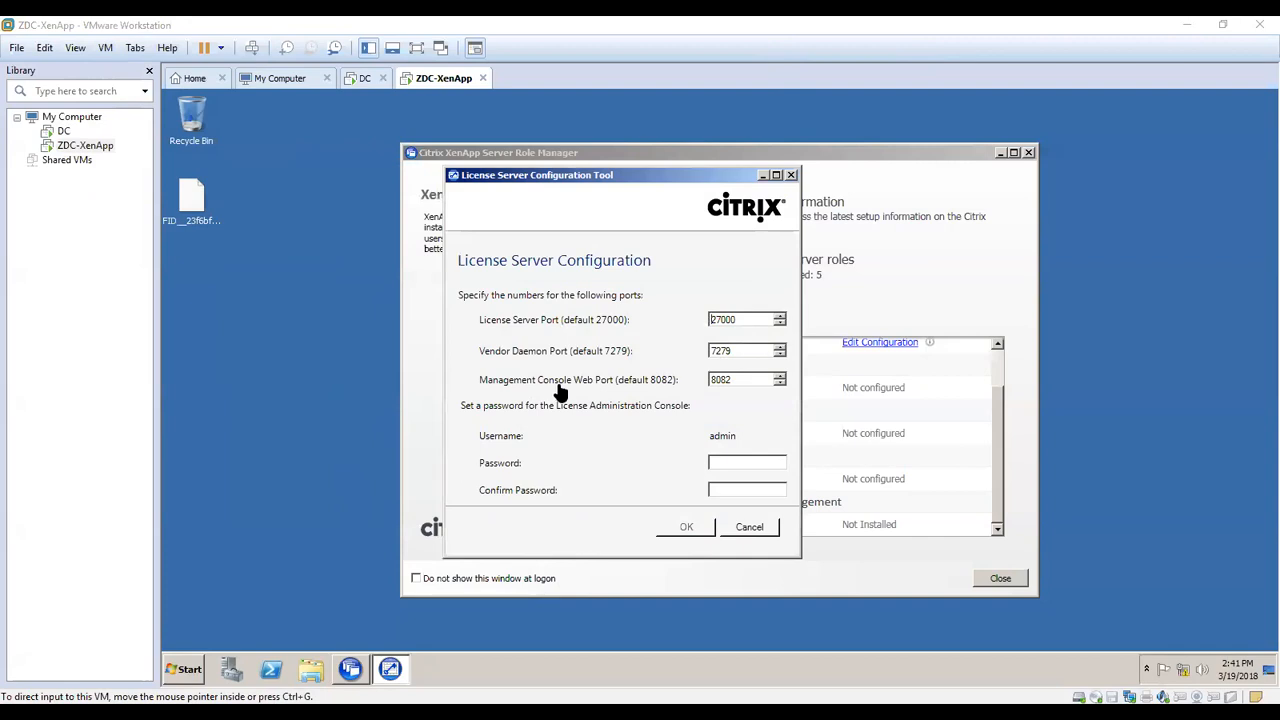
# - Set and confirm the License Administration Console password for the admin account and save the license server configuration with the default ports
pyautogui.click(731, 460)
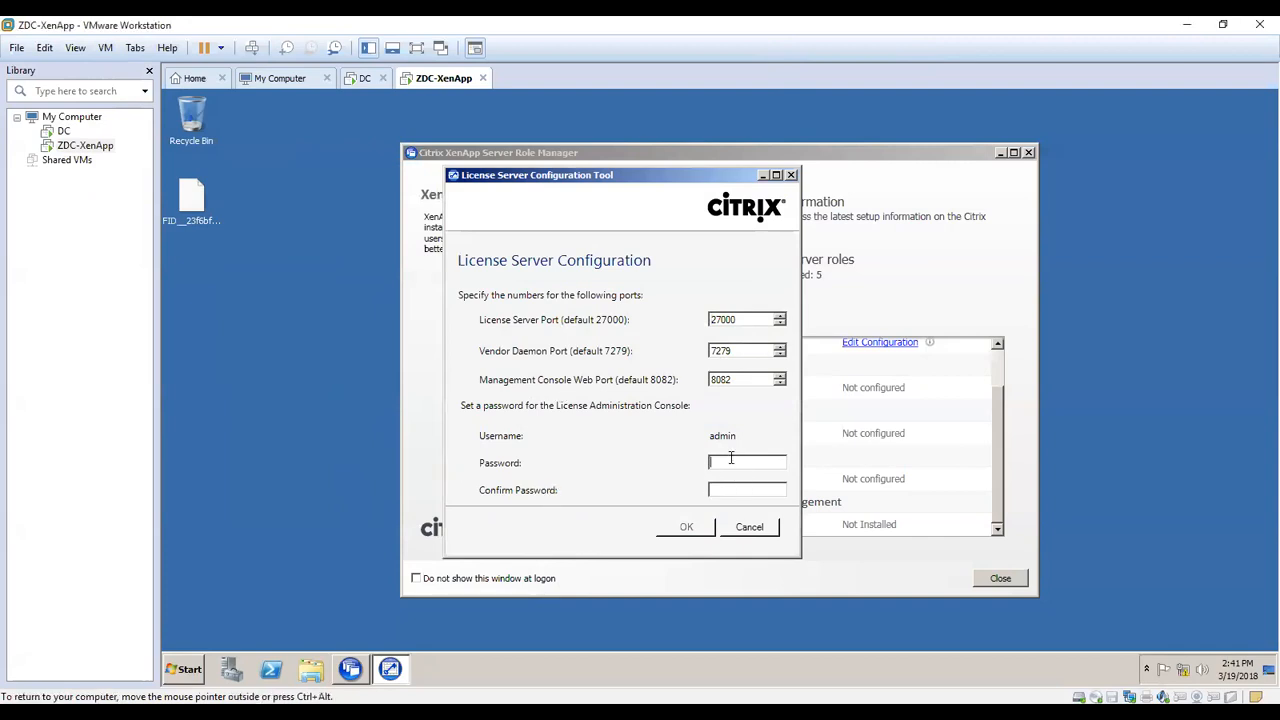
pyautogui.write('password')
pyautogui.press('Tab')
pyautogui.write('password')
pyautogui.click(660, 527)
pyautogui.hotkey('ctrl', 'alt')
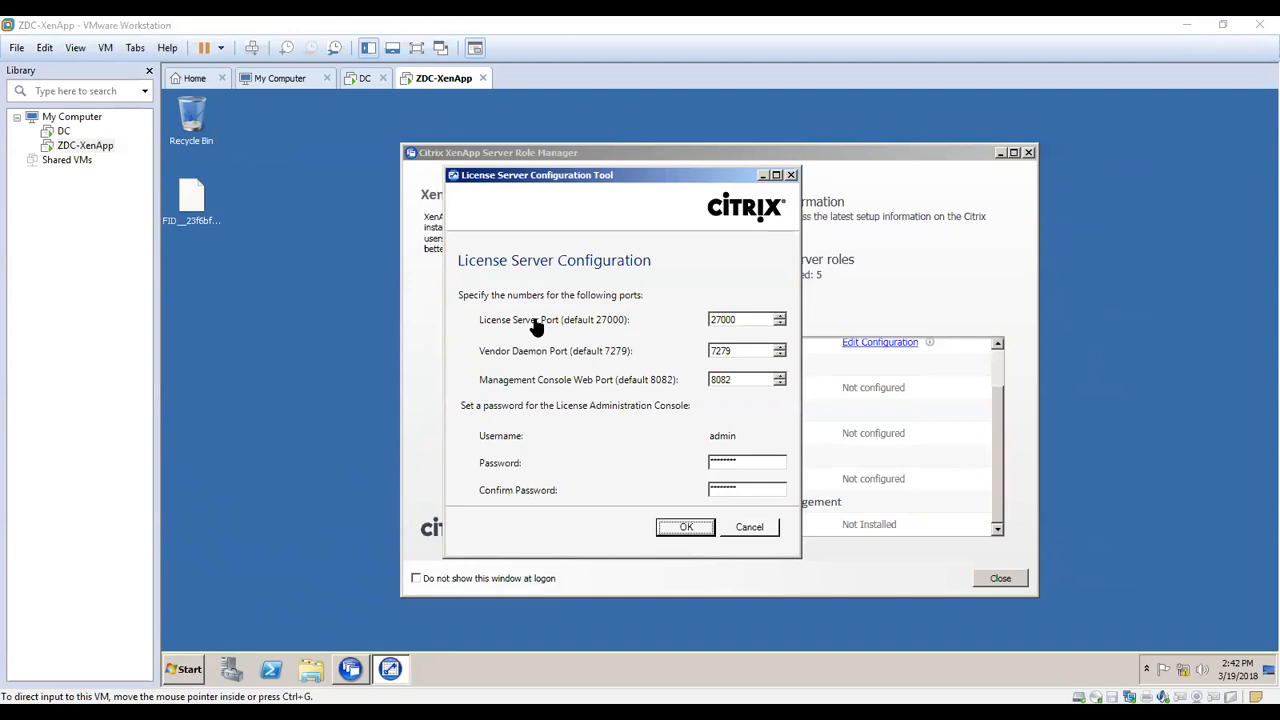
pyautogui.press('Return')
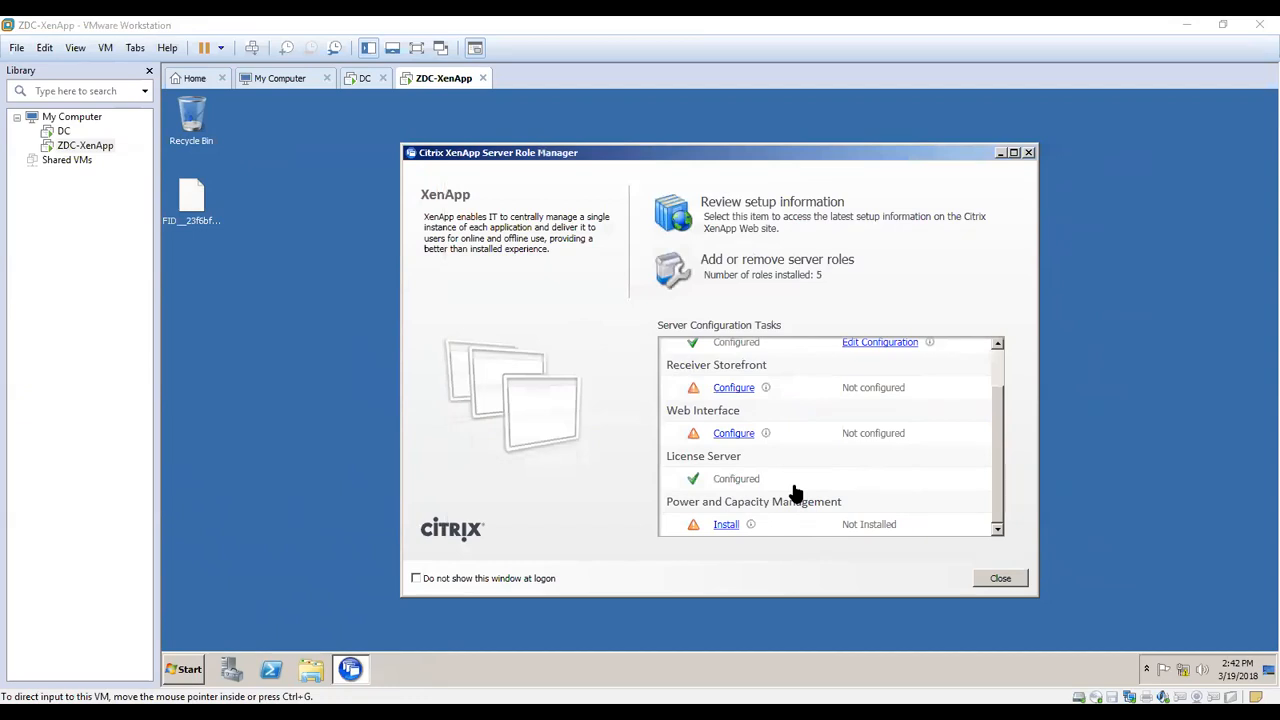
# - Open the Web Interface configuration task and review the status of the server configuration tasks
pyautogui.click(729, 438)
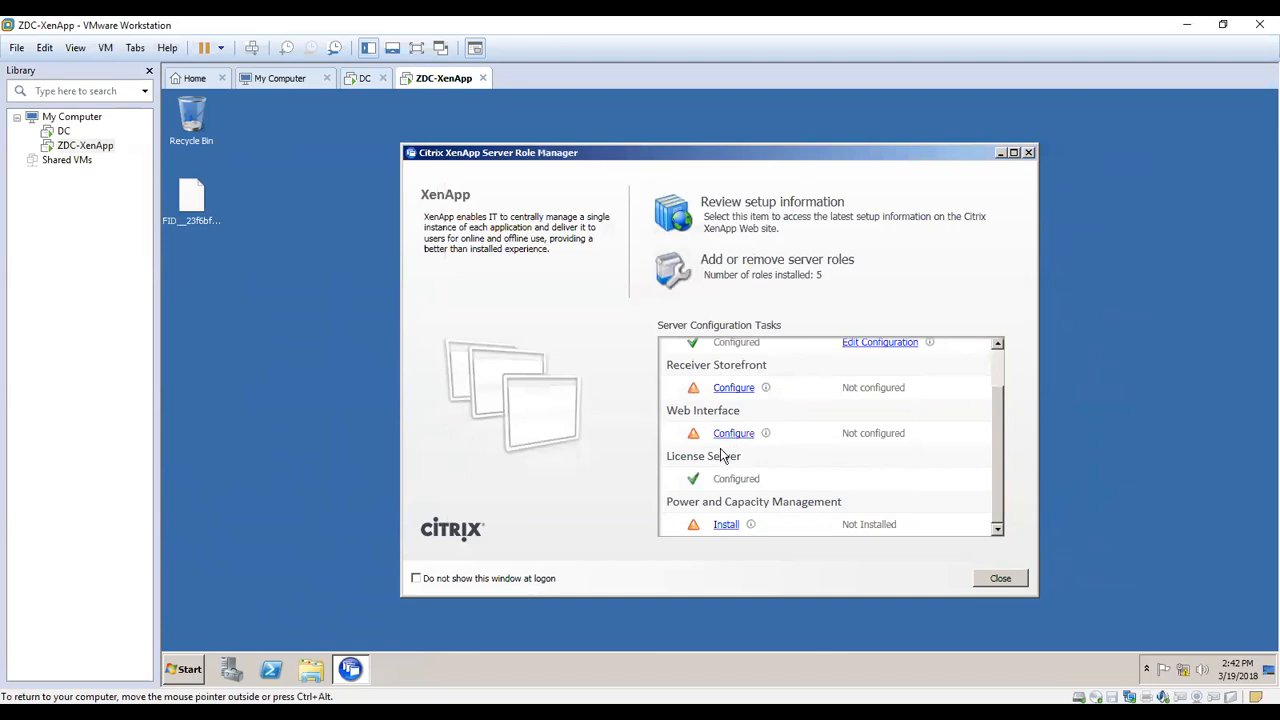
pyautogui.hotkey('ctrl', 'alt')
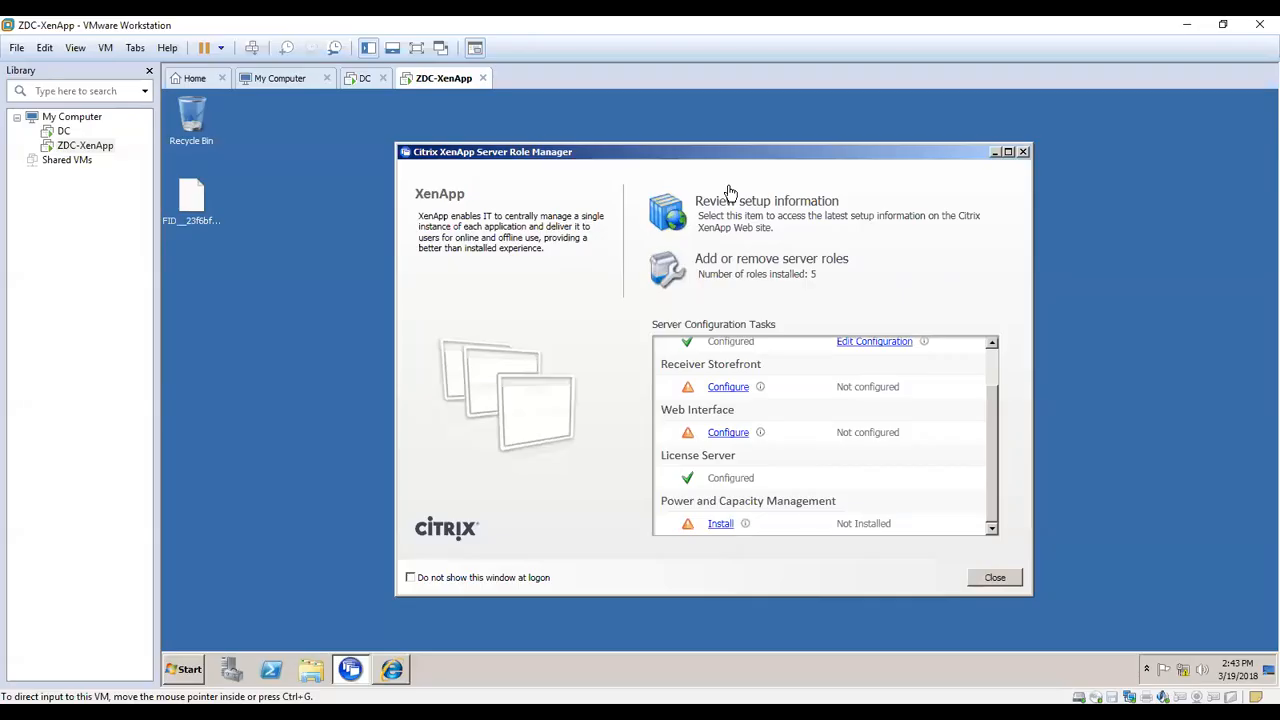
pyautogui.scroll(3, 783, 449)
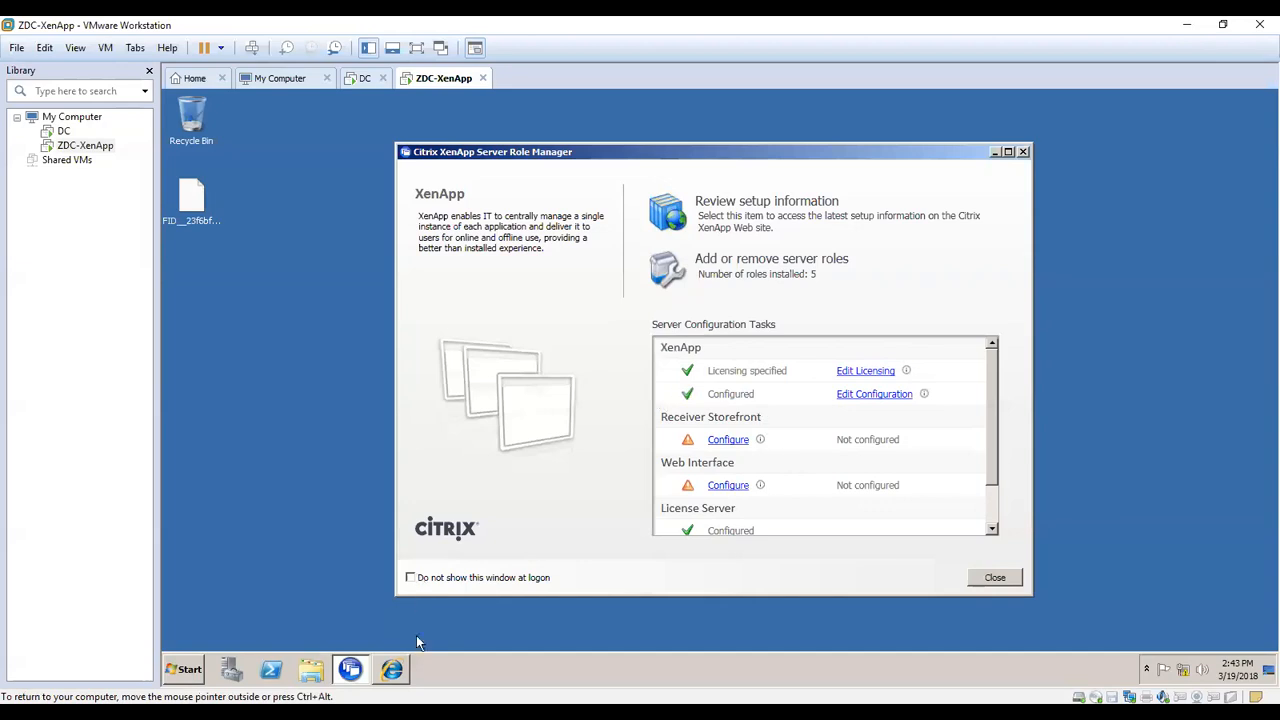
# - Open the Citrix License Administration Console and bring up its Administration area
pyautogui.click(186, 669)
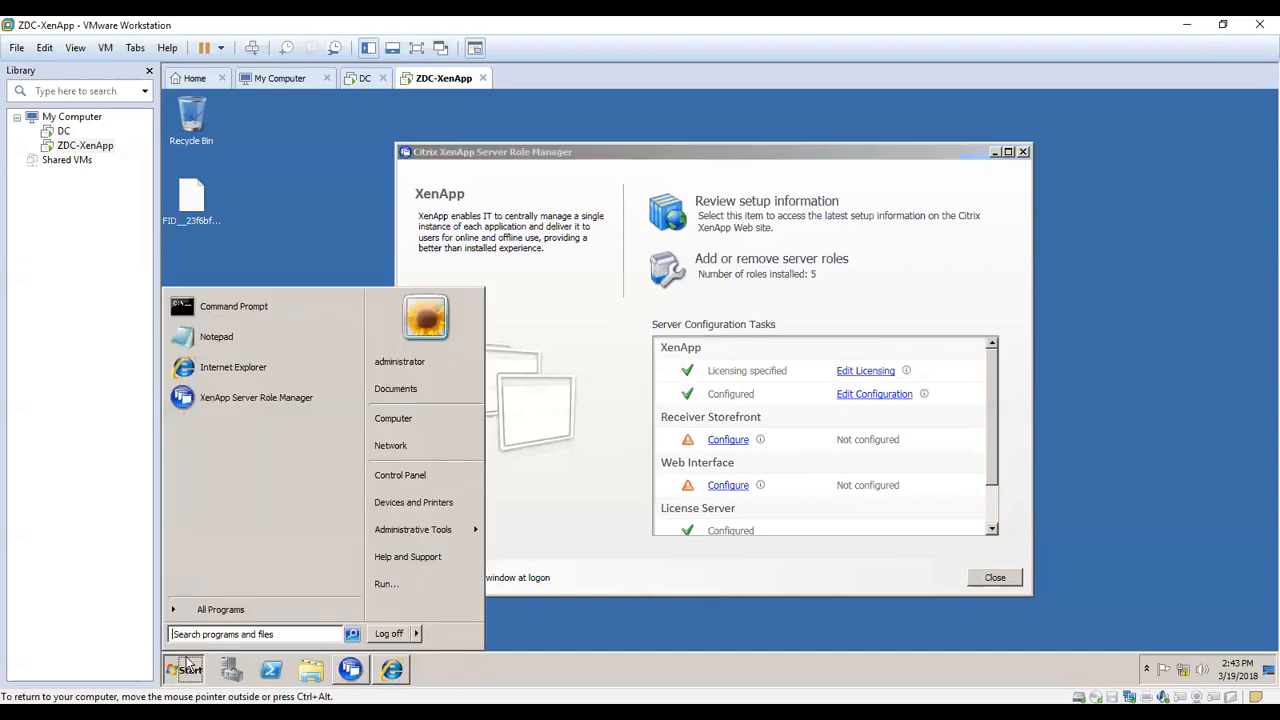
pyautogui.click(212, 612)
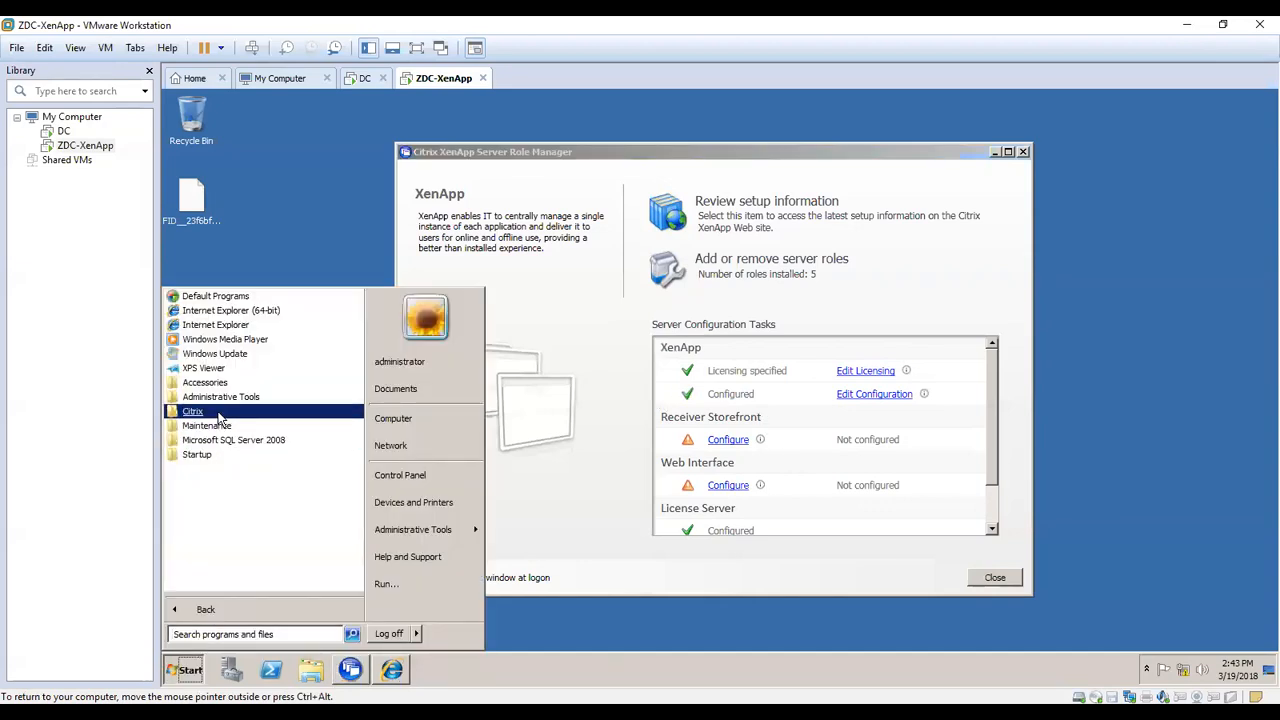
pyautogui.click(218, 412)
pyautogui.click(247, 456)
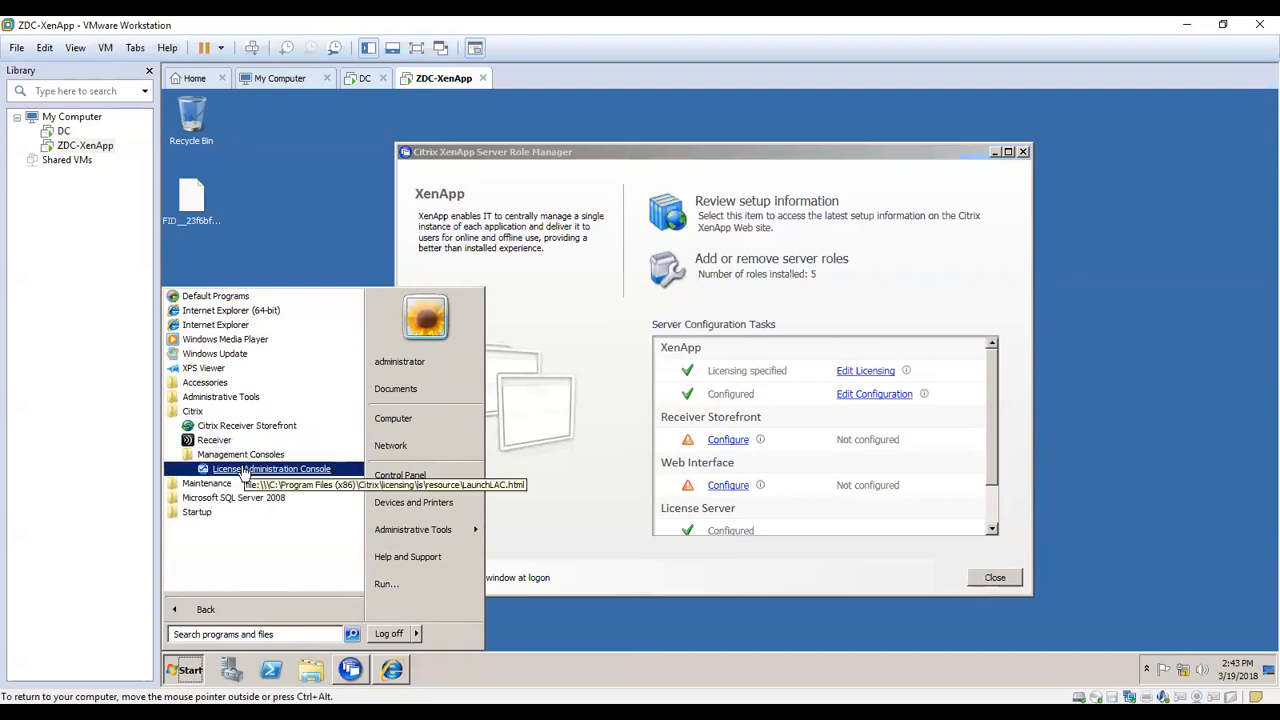
pyautogui.click(391, 672)
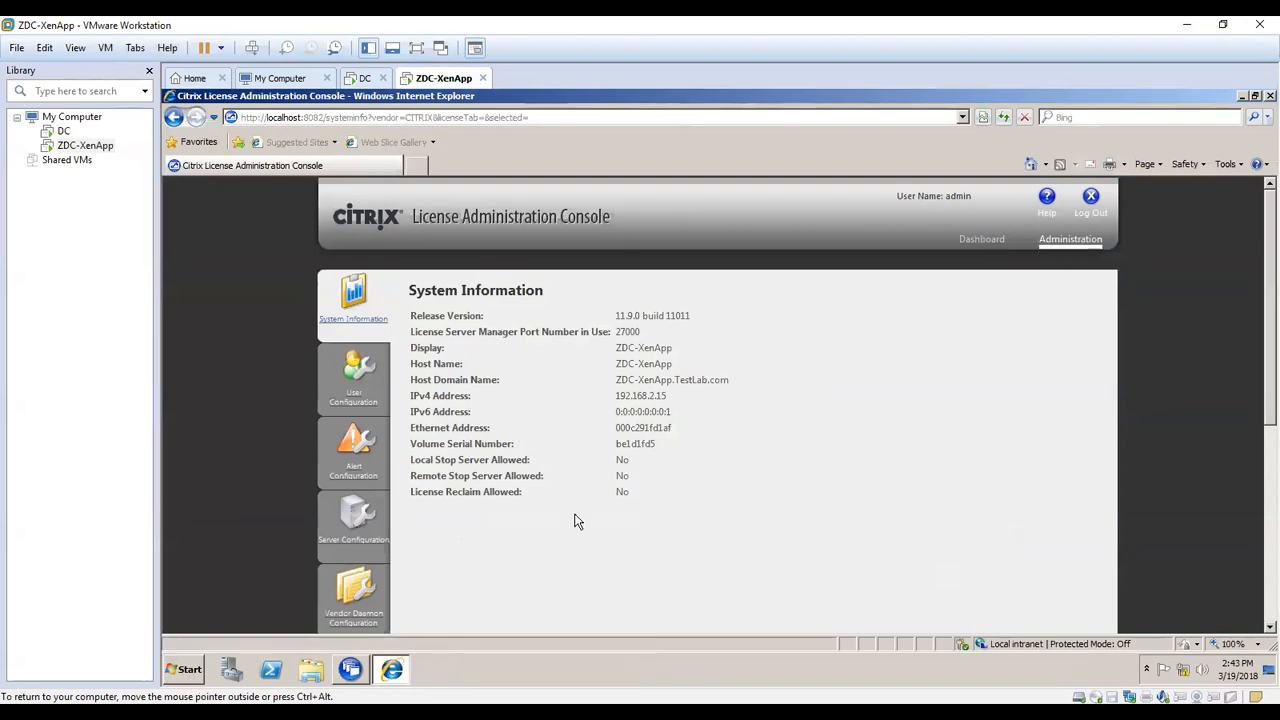
# - In Vendor Daemon Configuration, import the license file FID__23f6bf6d_161c87582c5_5716.lic from the desktop with overwriting of the file on the license server enabled
pyautogui.scroll(-1, 470, 535)
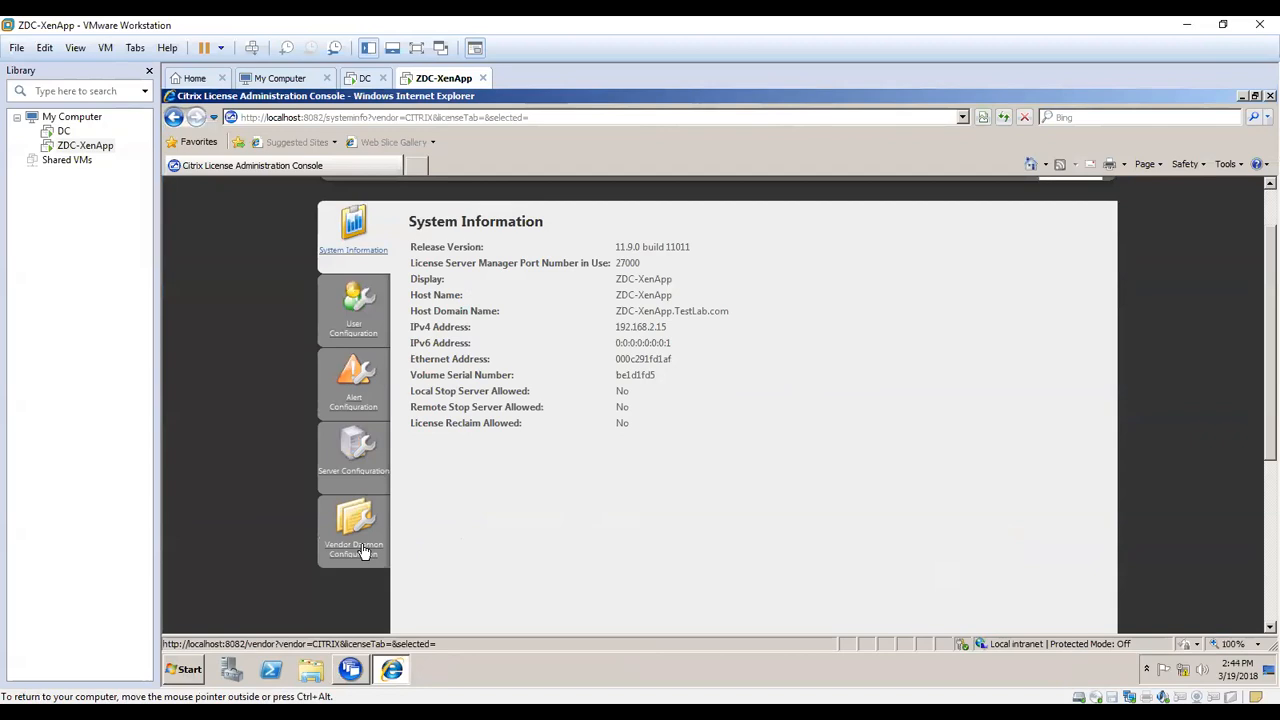
pyautogui.click(364, 551)
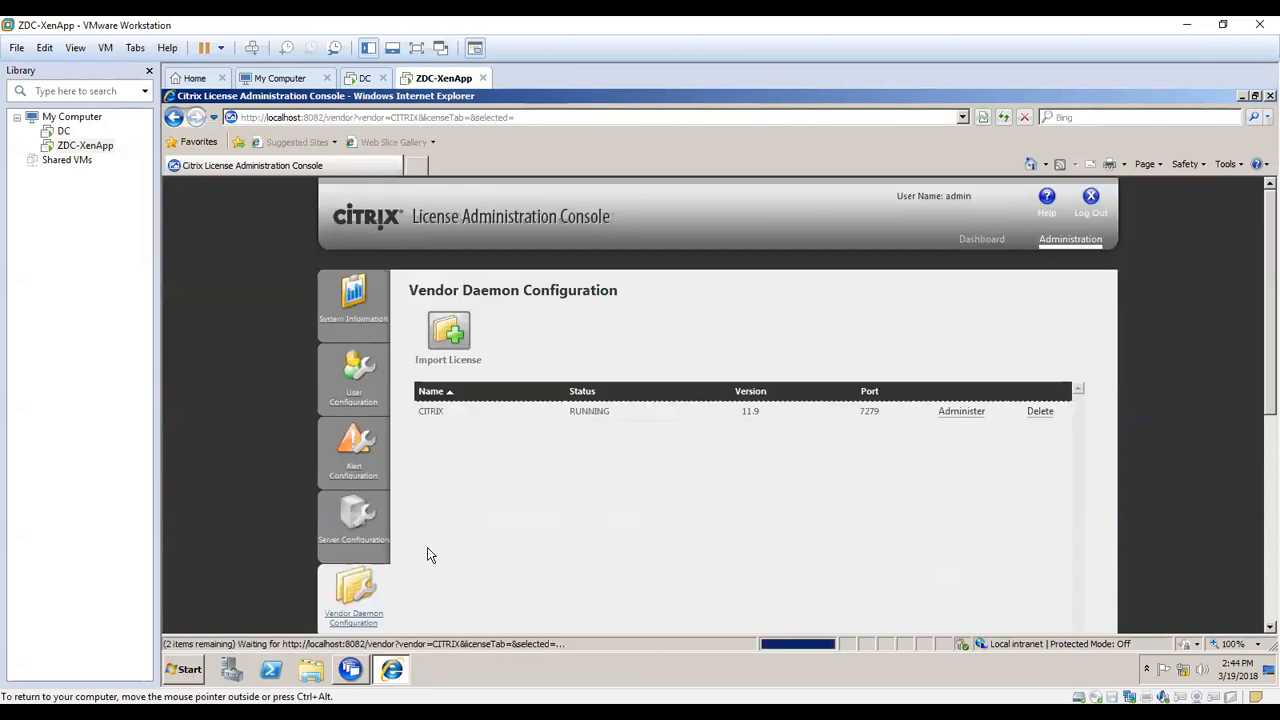
pyautogui.click(458, 343)
pyautogui.click(633, 339)
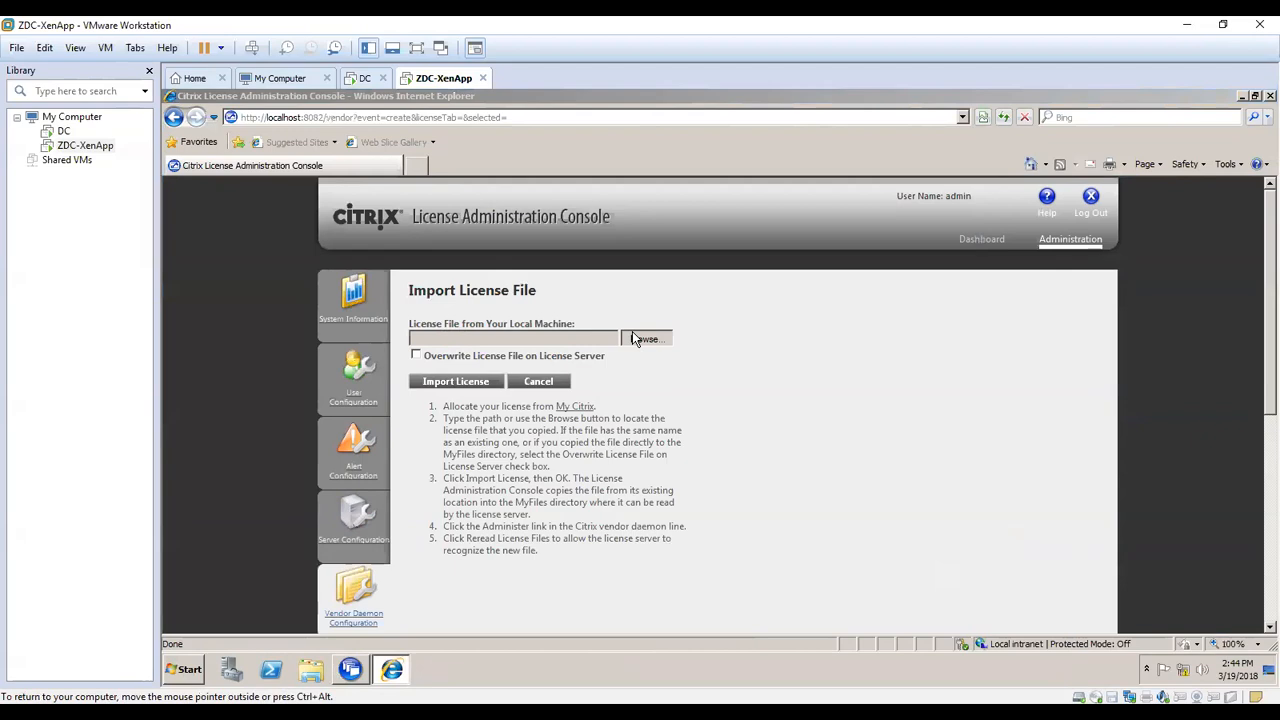
pyautogui.click(362, 298)
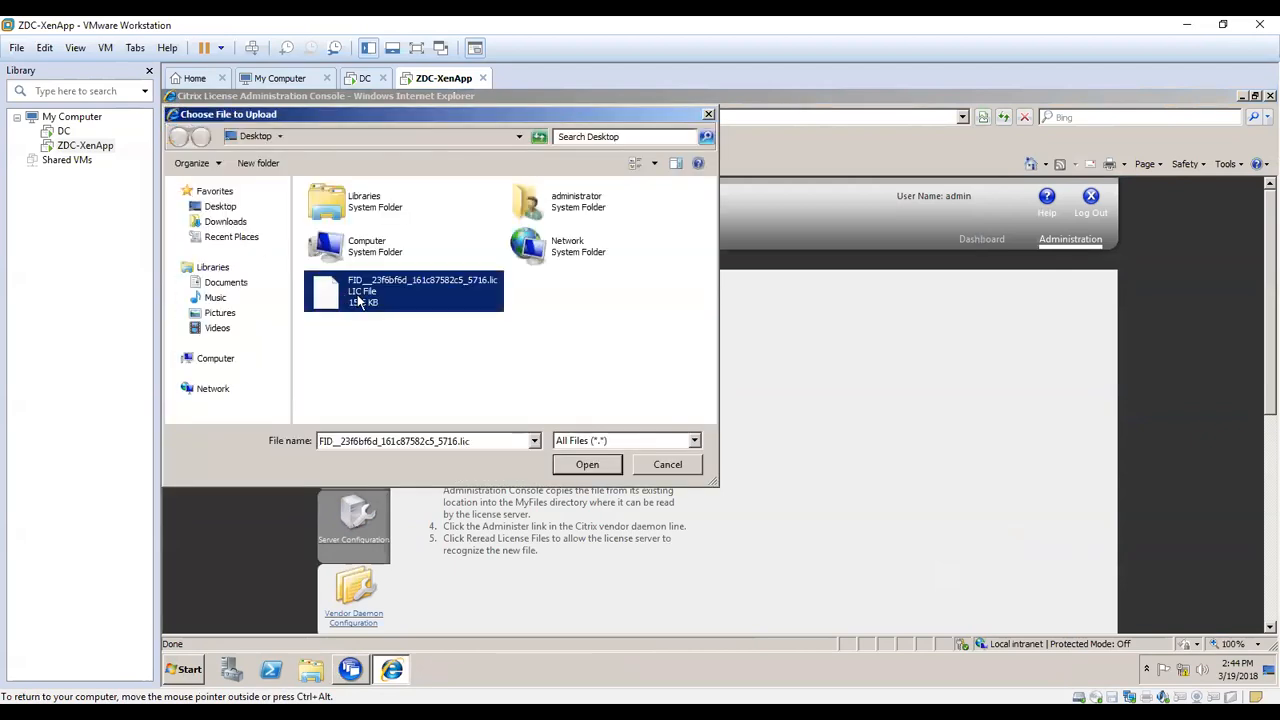
pyautogui.click(568, 469)
pyautogui.click(416, 357)
pyautogui.click(427, 386)
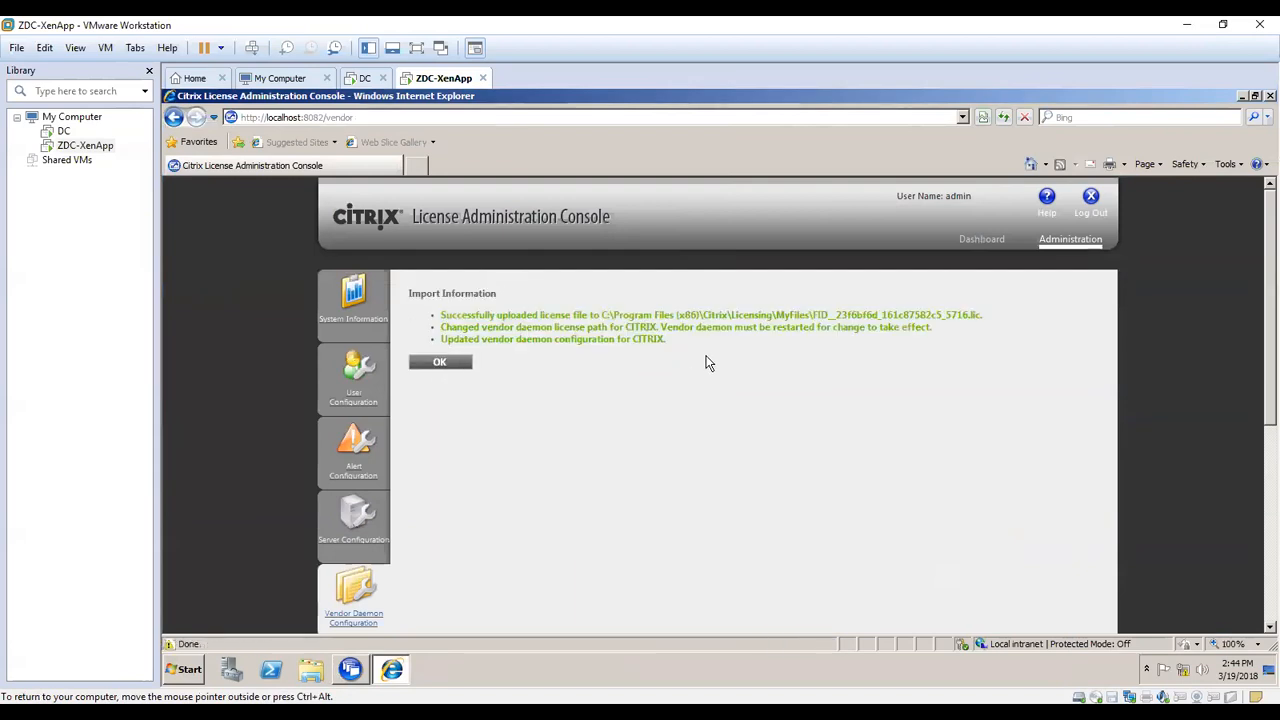
# - Review the uploaded license file's path in the import information and acknowledge it
pyautogui.moveTo(601, 315); pyautogui.dragTo(803, 320)
pyautogui.moveTo(886, 316); pyautogui.dragTo(975, 313)
pyautogui.click(949, 361)
pyautogui.moveTo(983, 315); pyautogui.dragTo(604, 318)
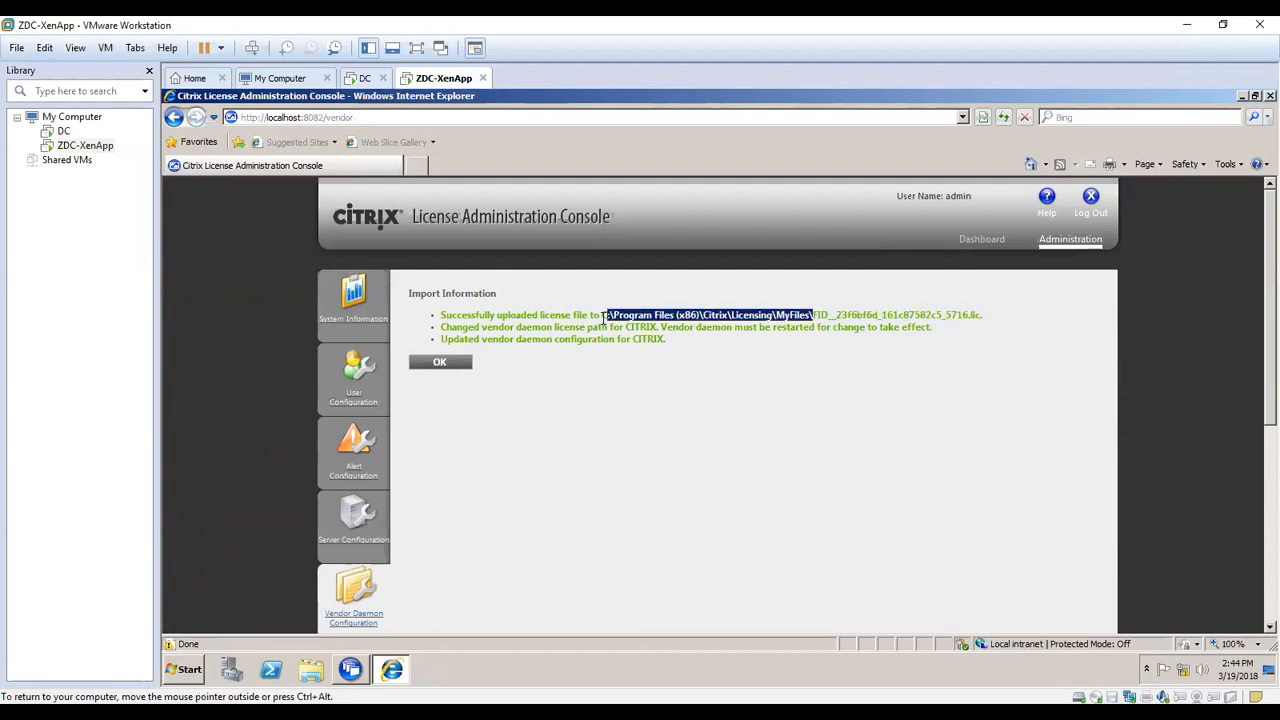
pyautogui.click(612, 360)
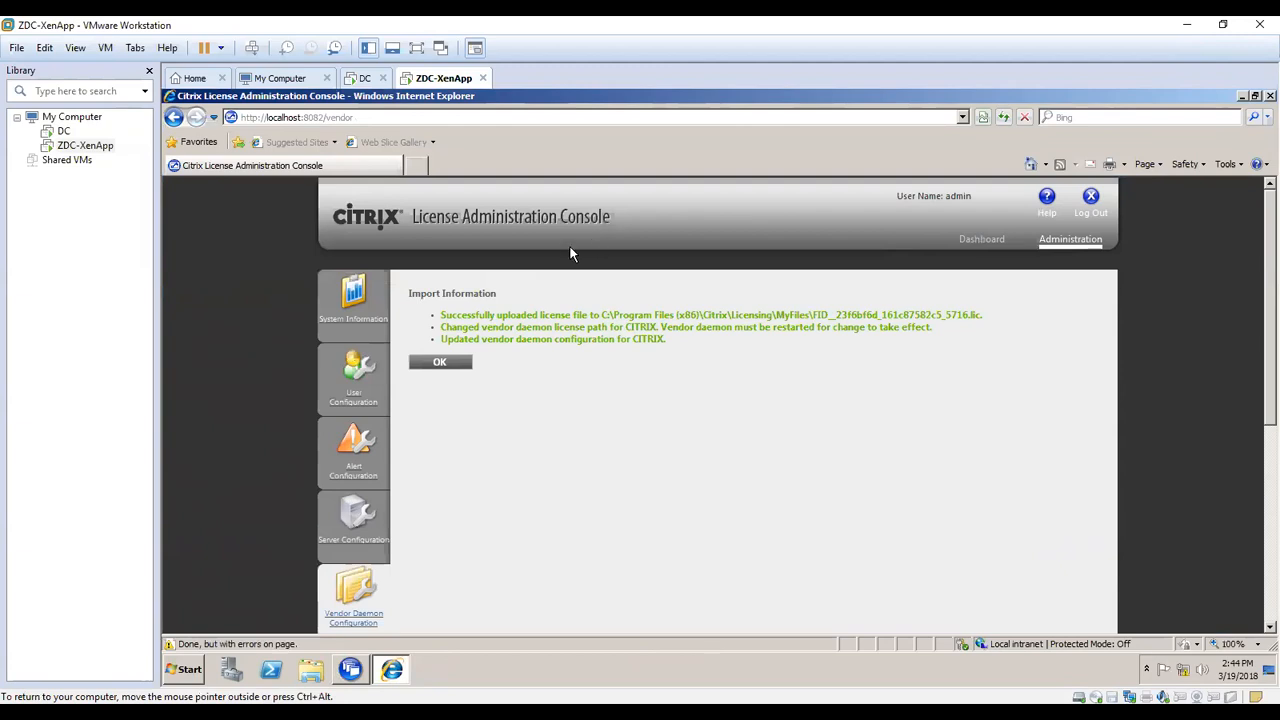
pyautogui.click(461, 365)
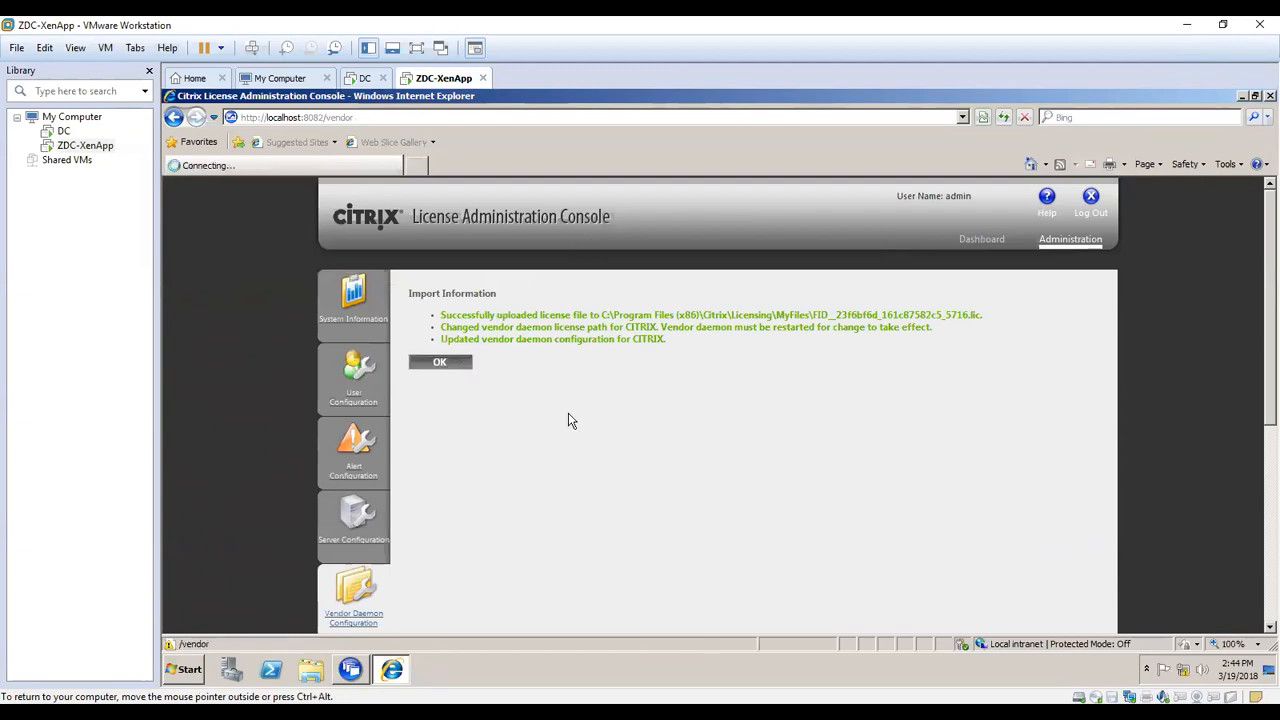
# - Check the concurrent licenses on the dashboard and close the License Administration Console browser window
pyautogui.click(986, 243)
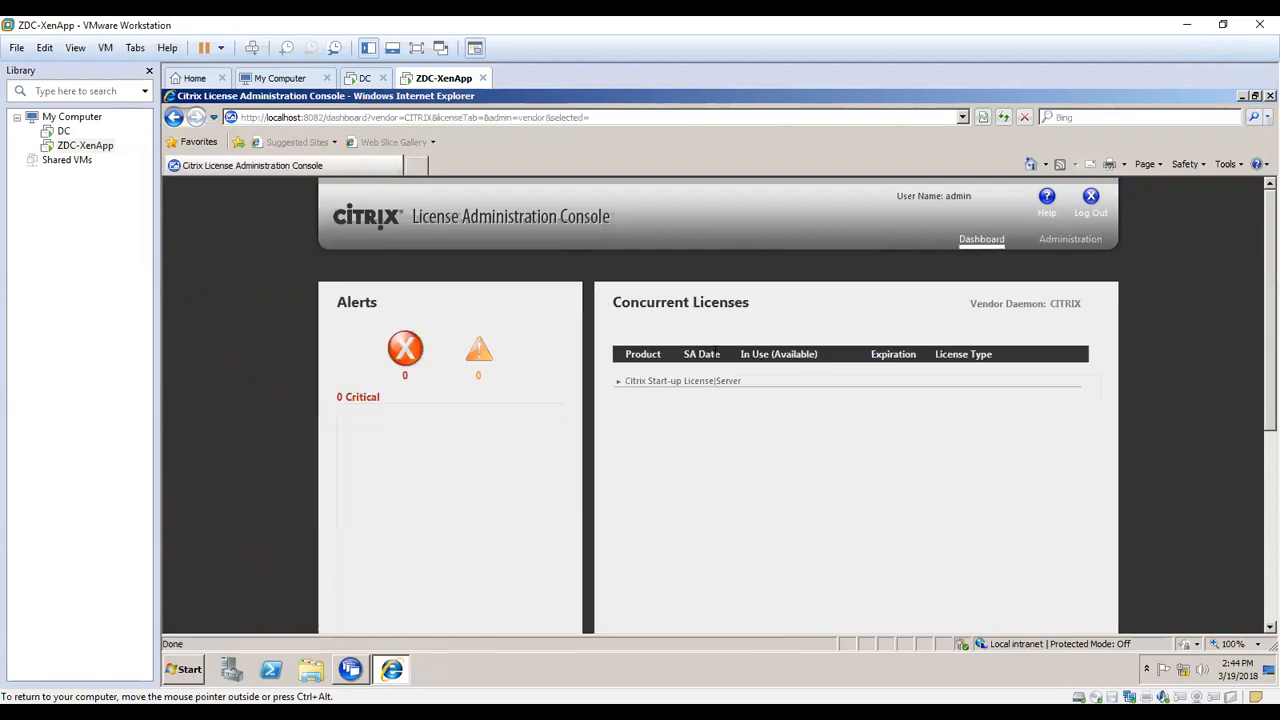
pyautogui.click(618, 382)
pyautogui.click(985, 241)
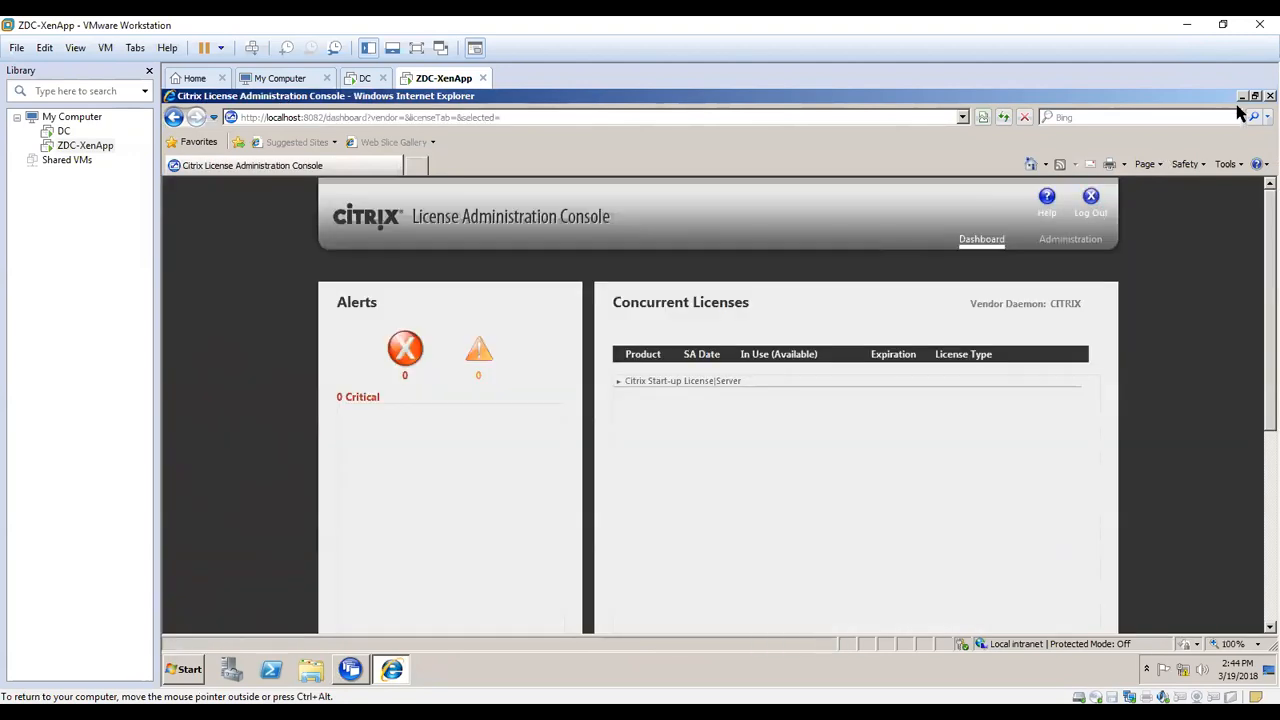
pyautogui.click(1269, 96)
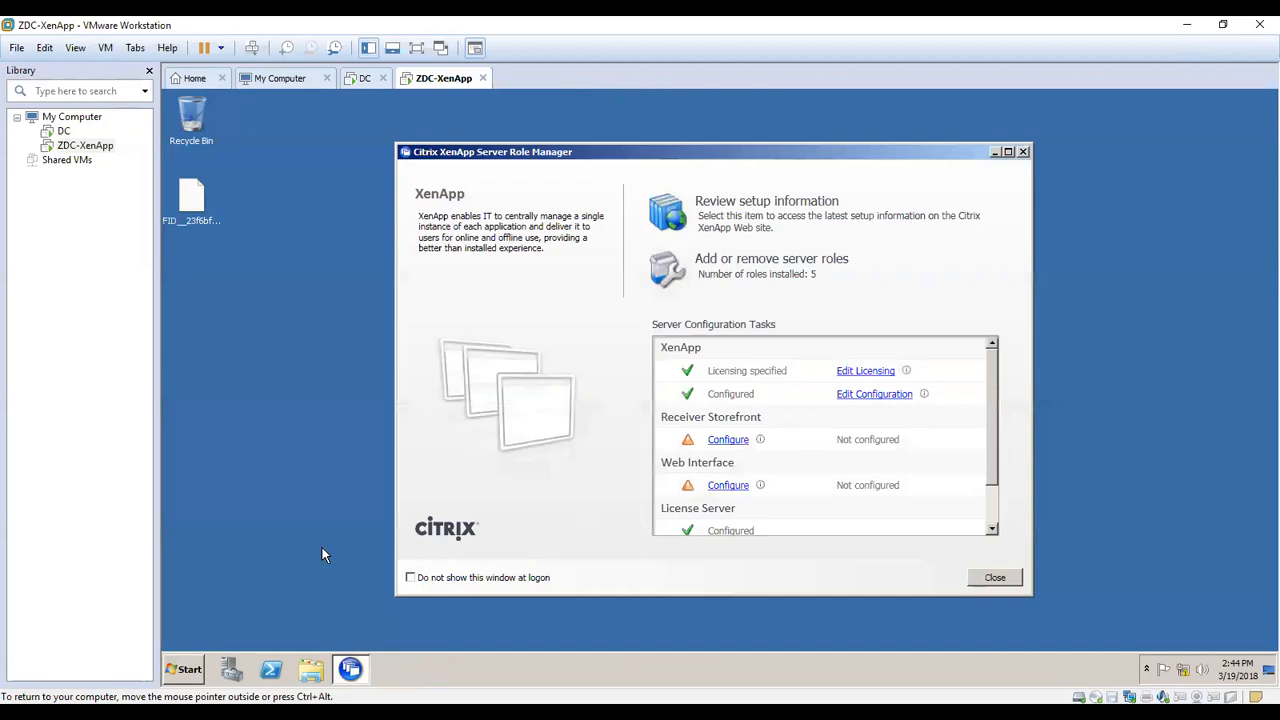
# - Reopen the License Administration Console and accept Internet Explorer as the default browser
pyautogui.click(195, 670)
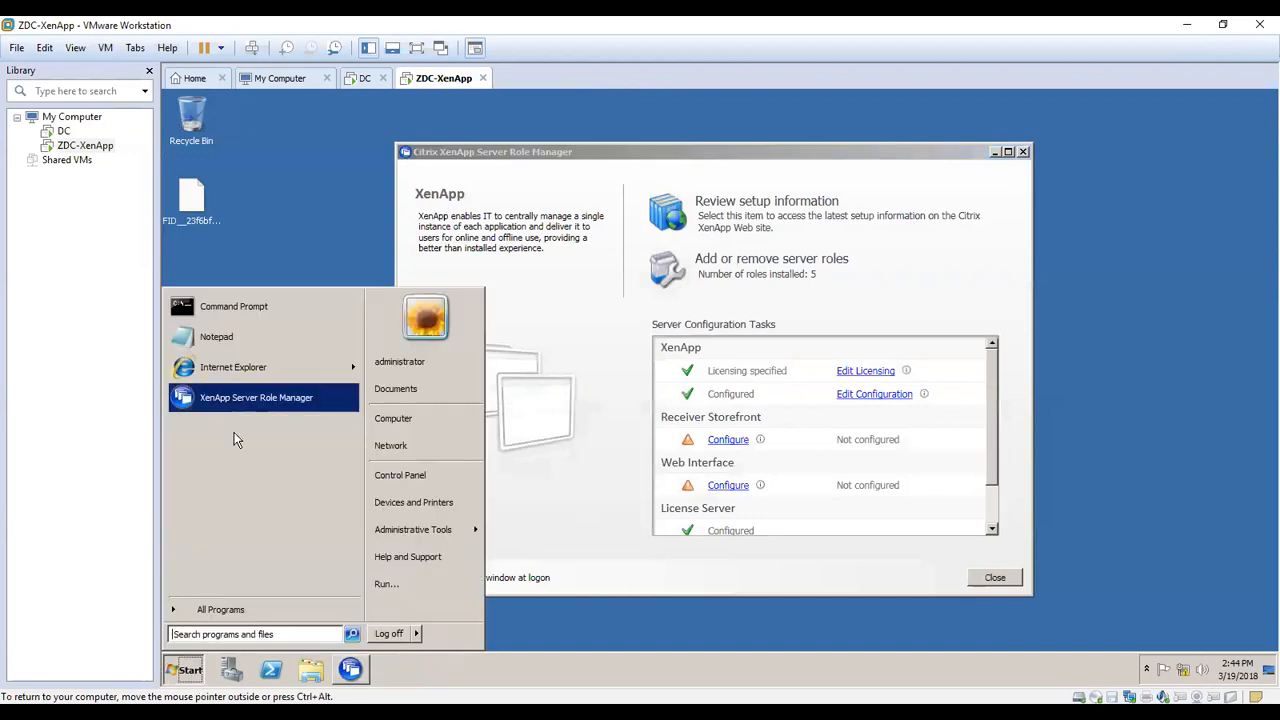
pyautogui.click(208, 605)
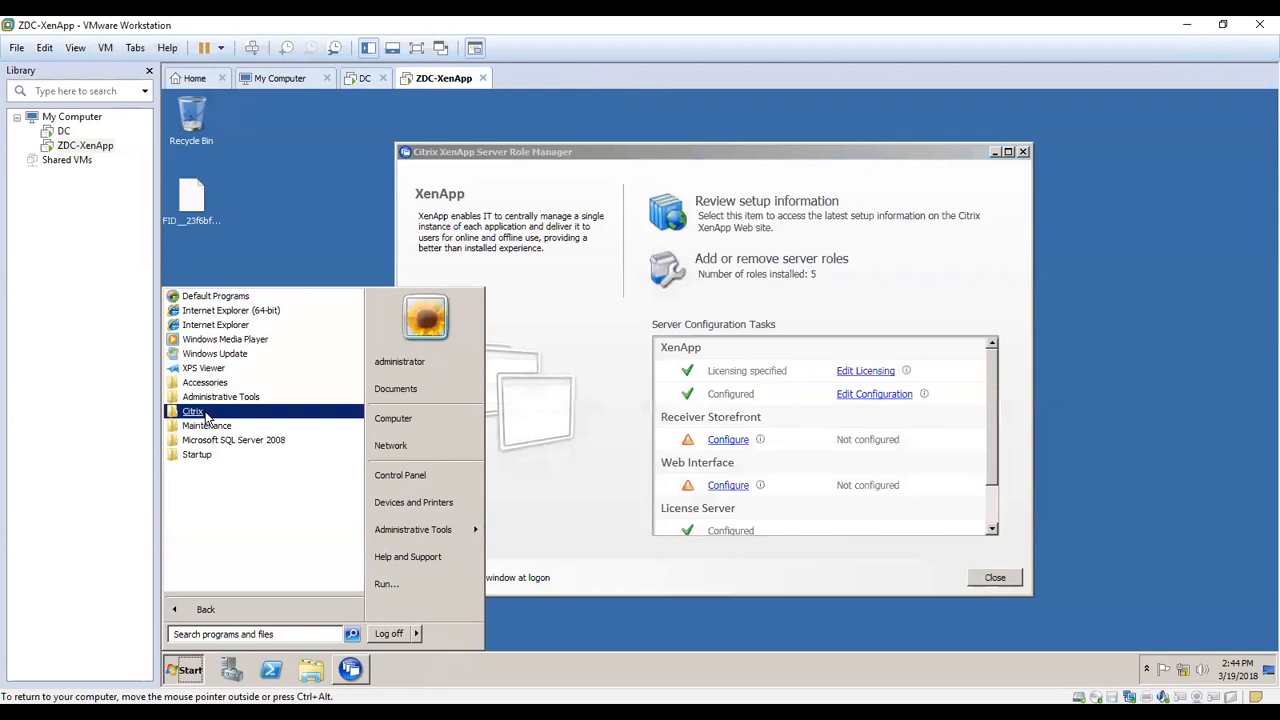
pyautogui.click(193, 411)
pyautogui.click(238, 454)
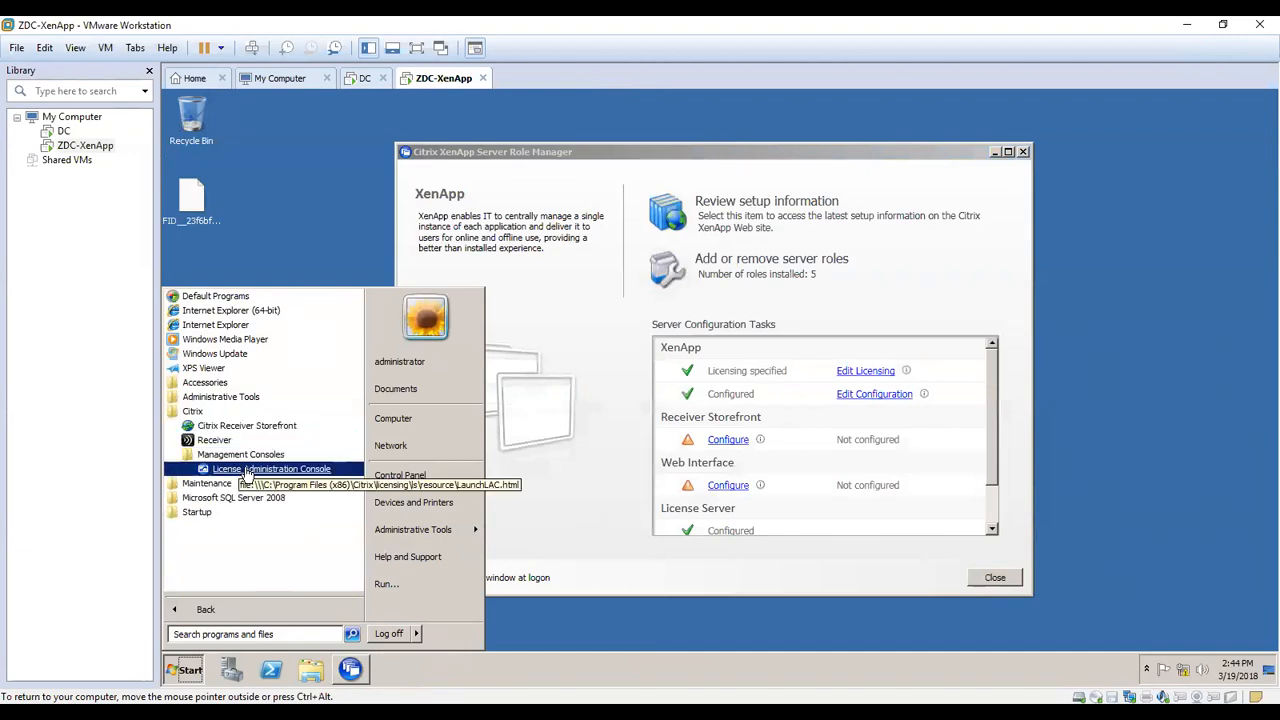
pyautogui.click(250, 469)
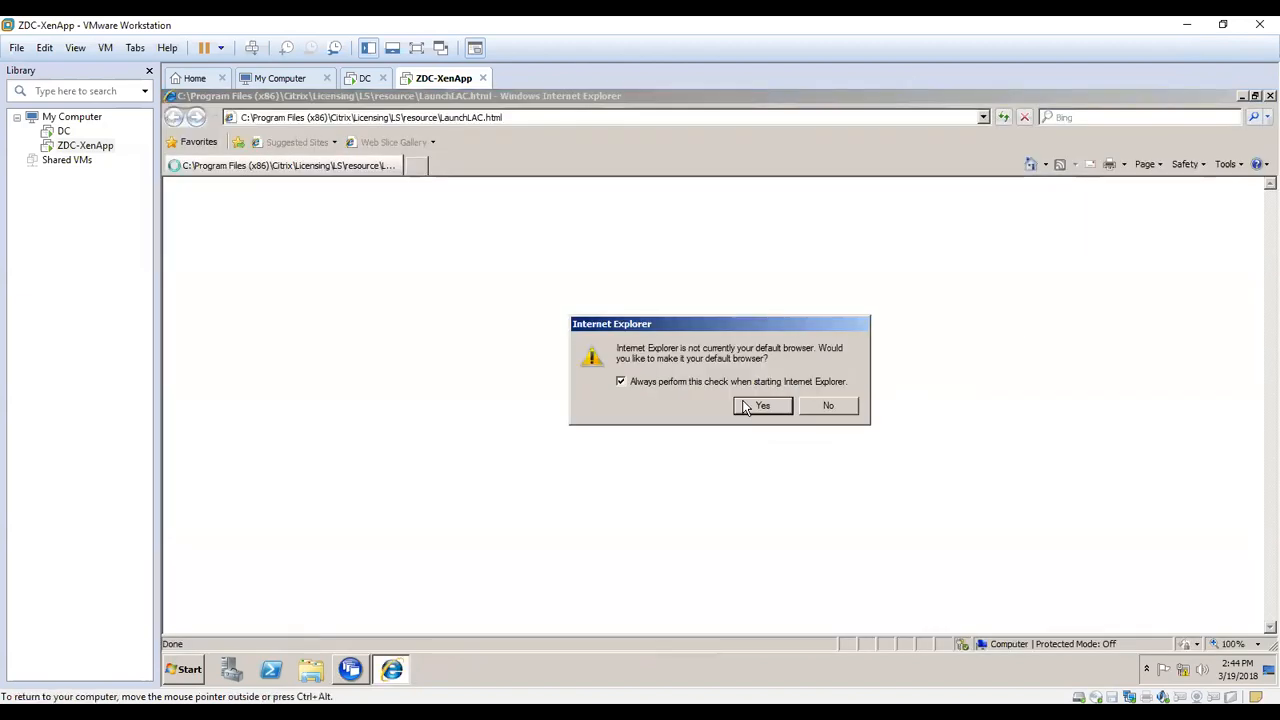
pyautogui.click(760, 405)
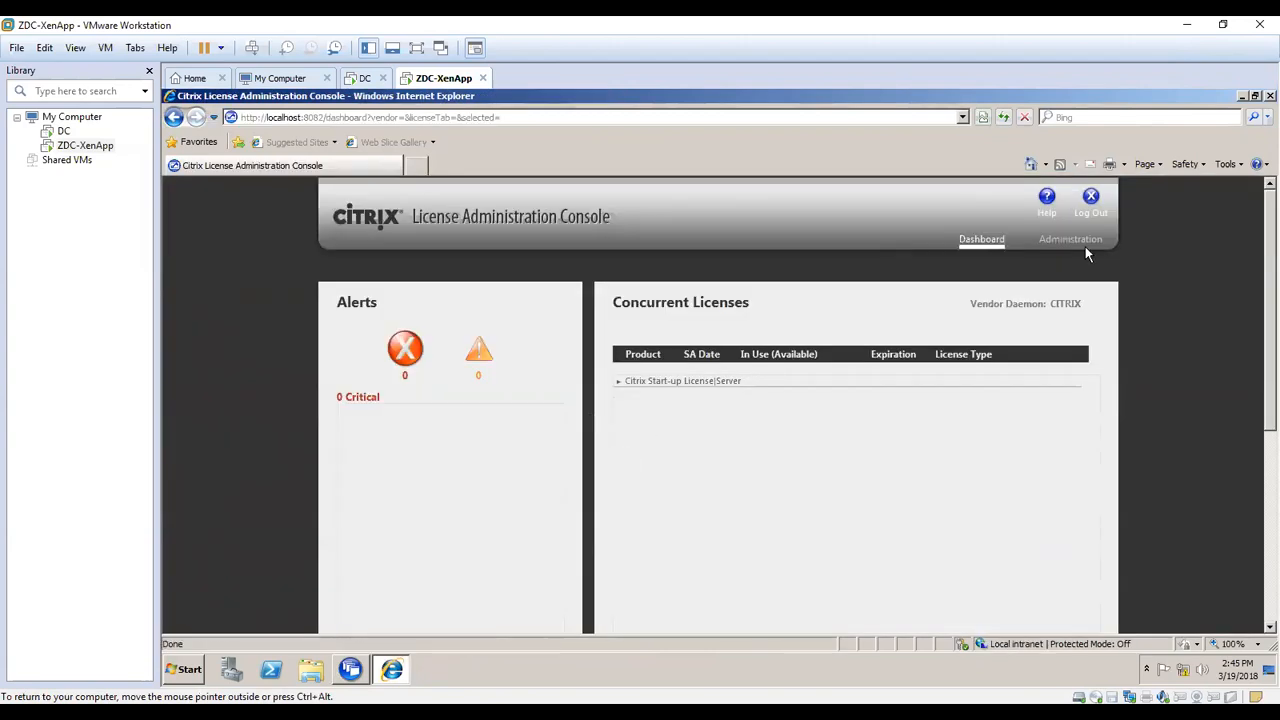
# - Log on to the console's Administration area with the saved admin credentials
pyautogui.click(1097, 242)
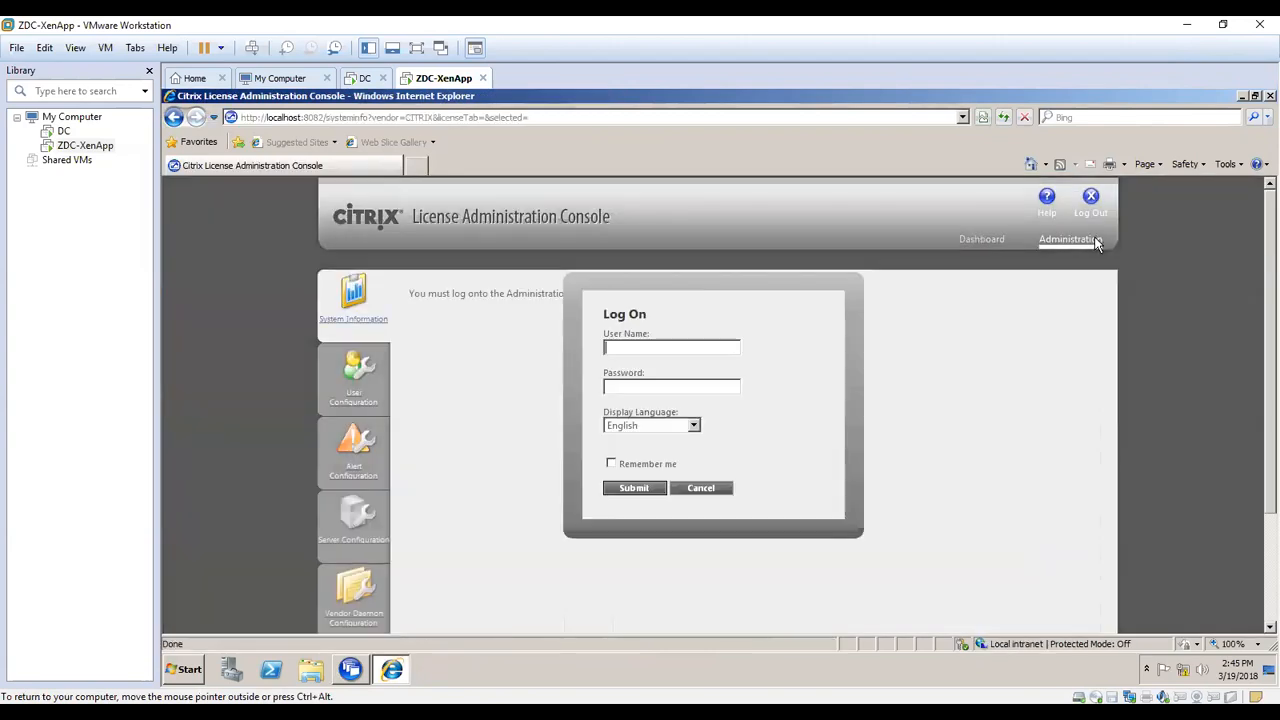
pyautogui.click(707, 344)
pyautogui.press('Down')
pyautogui.press('Return')
pyautogui.press('Return')
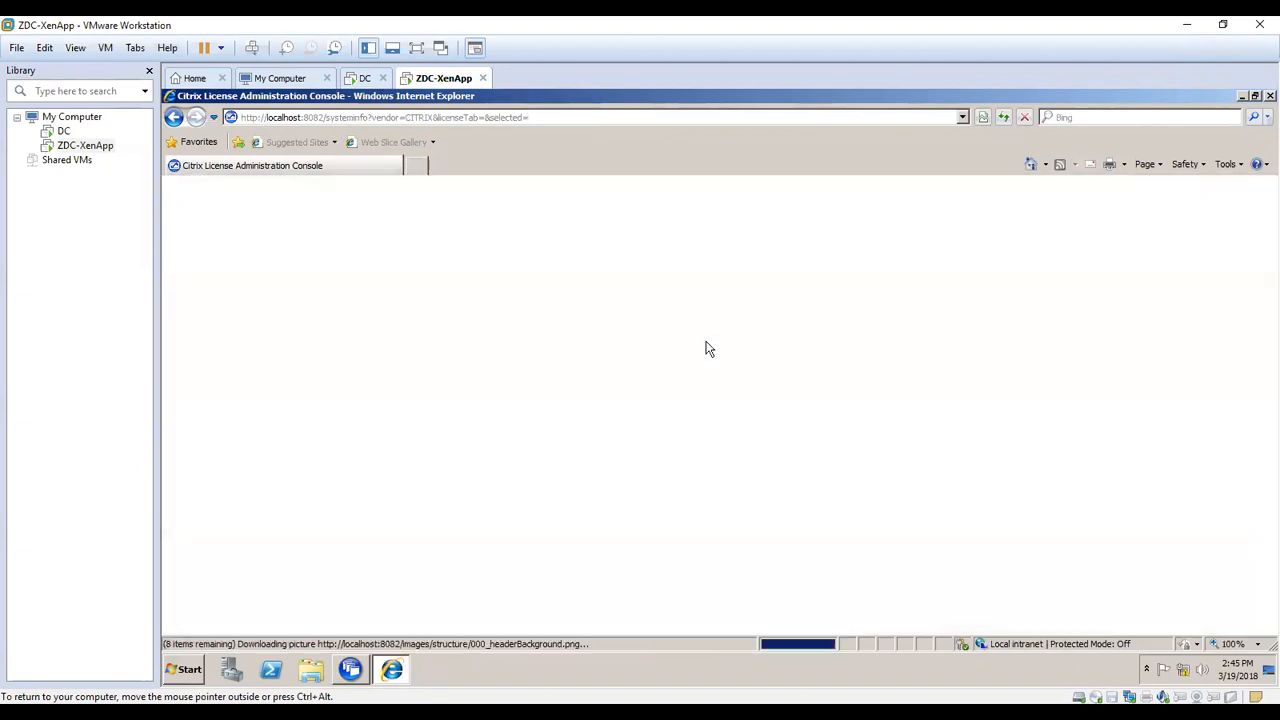
# - Examine the concurrent licenses on the dashboard and expand the Citrix XenApp Platinum entry to check its availability, expiration and type
pyautogui.click(975, 240)
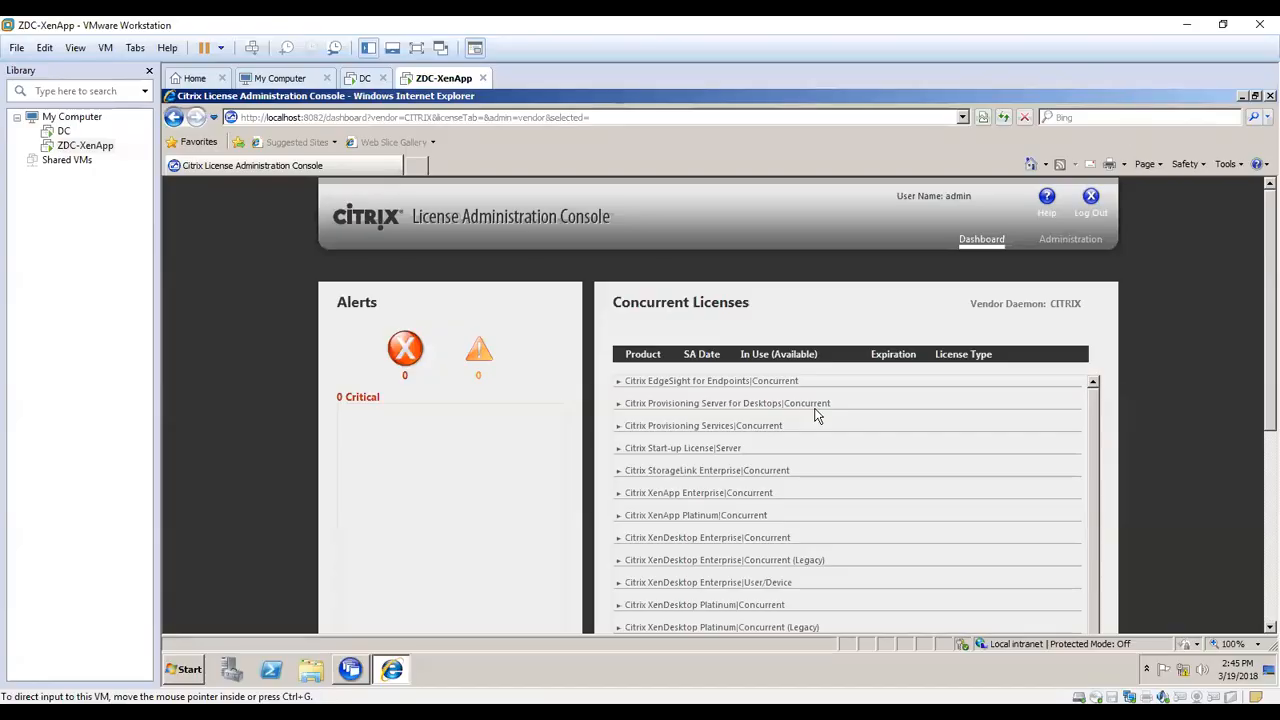
pyautogui.scroll(-5, 814, 414)
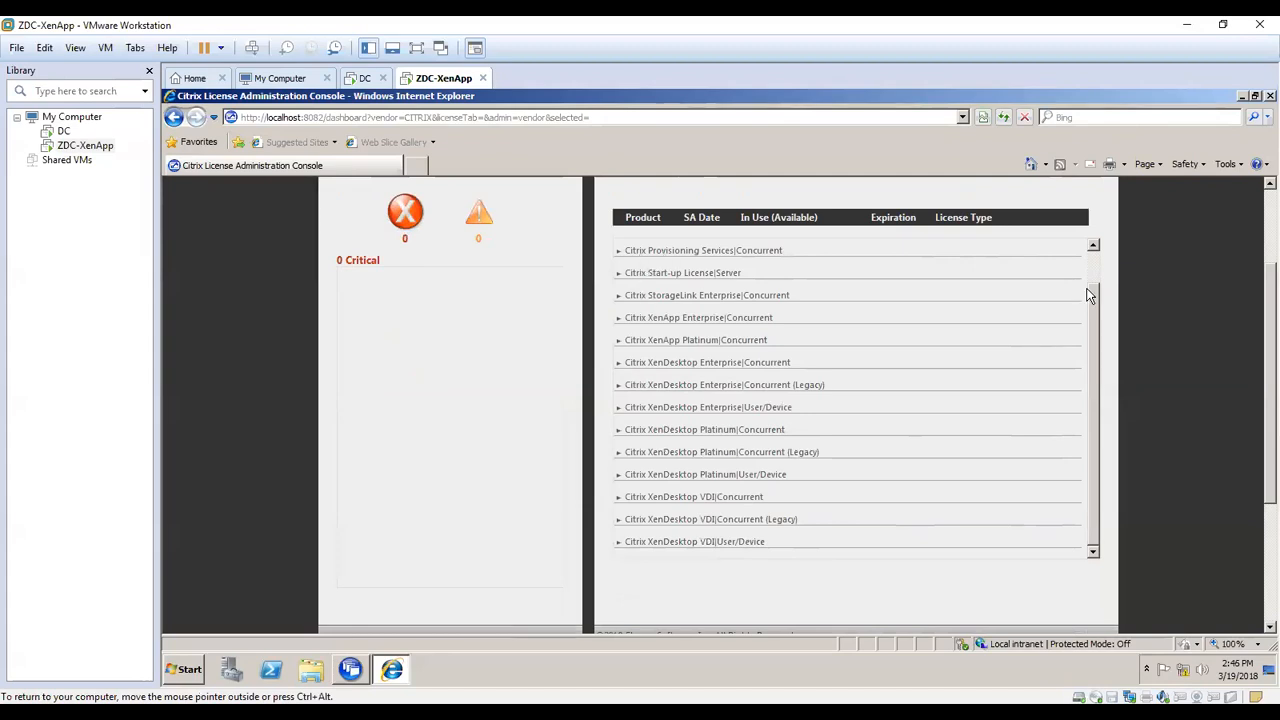
pyautogui.scroll(5, 1086, 298)
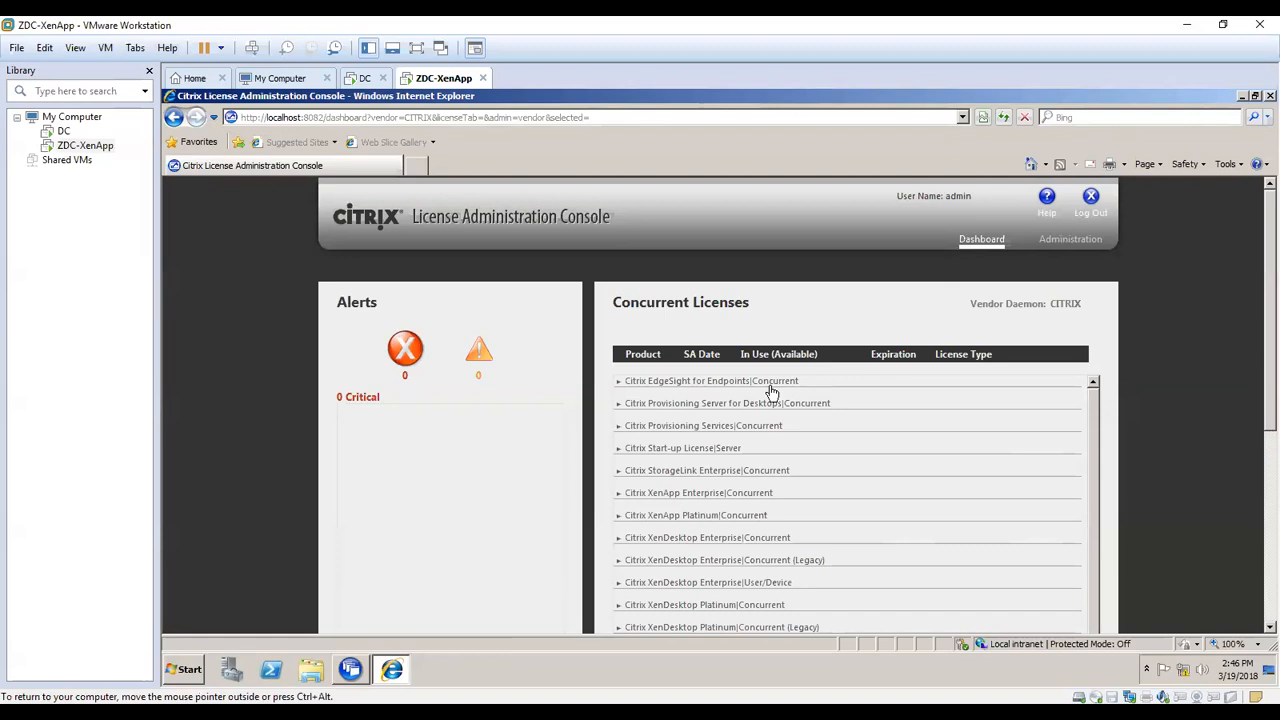
pyautogui.scroll(-3, 740, 396)
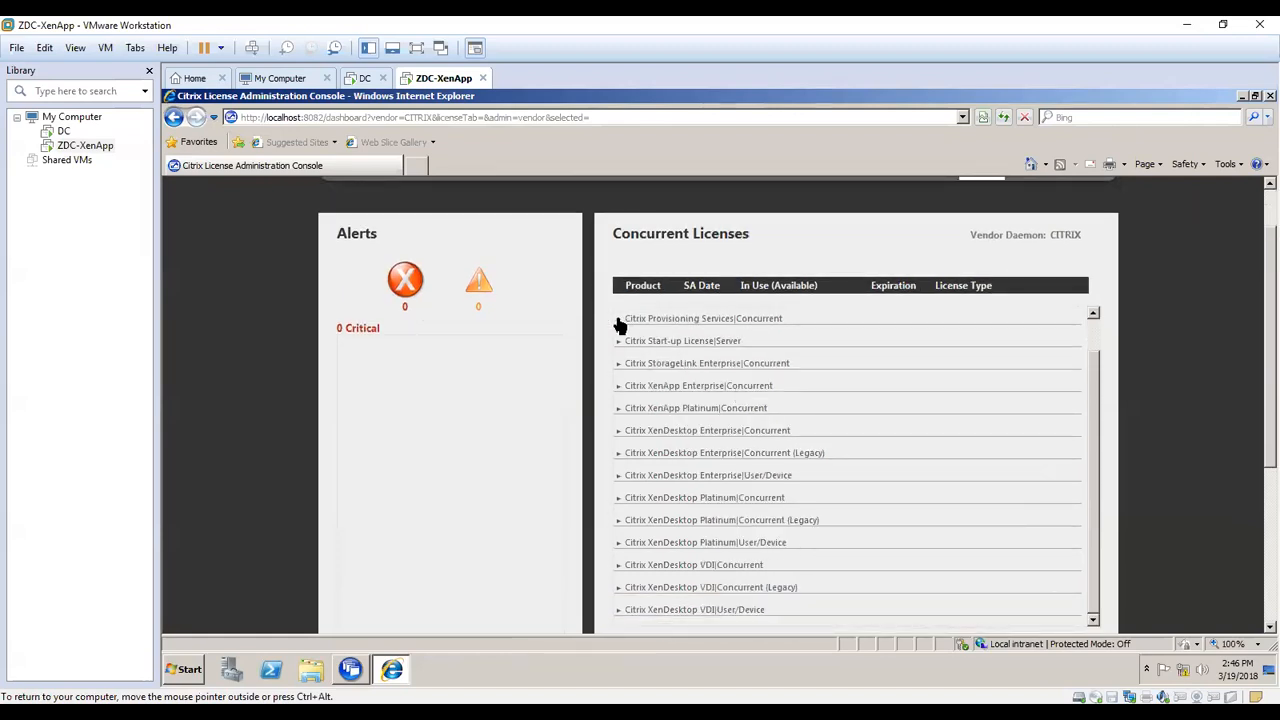
pyautogui.scroll(2, 690, 410)
pyautogui.scroll(1, 700, 400)
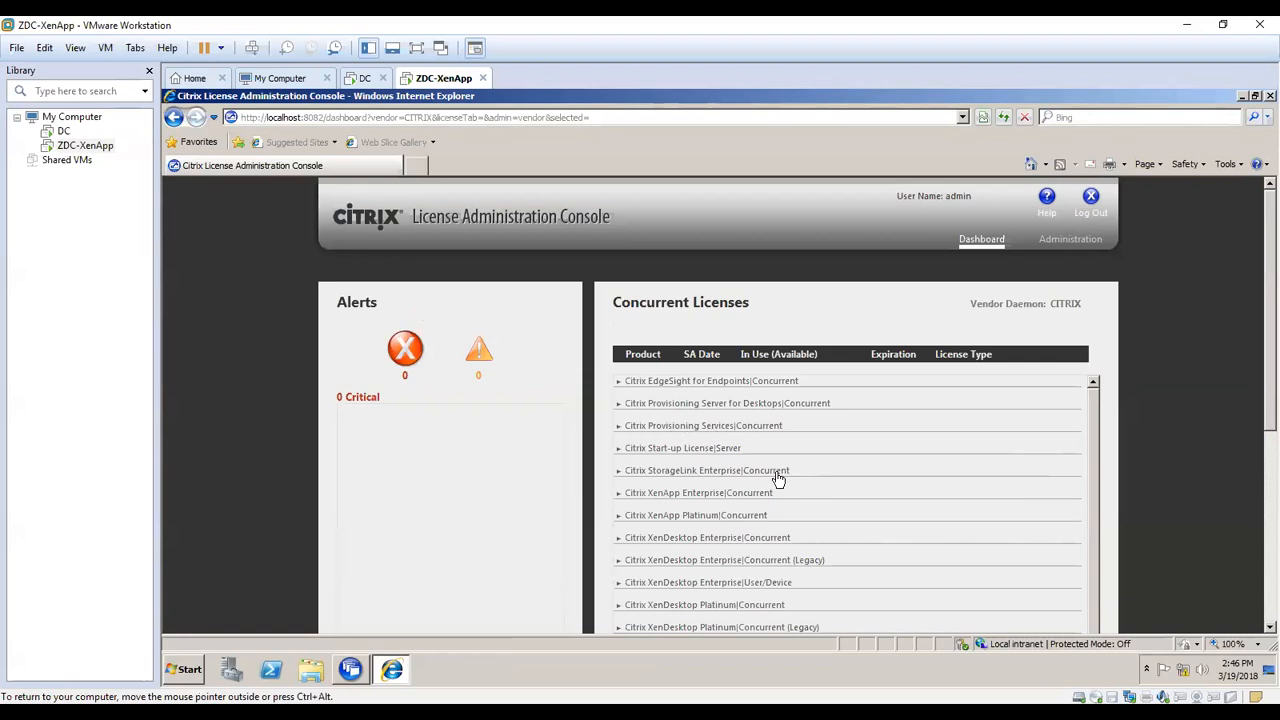
pyautogui.click(617, 516)
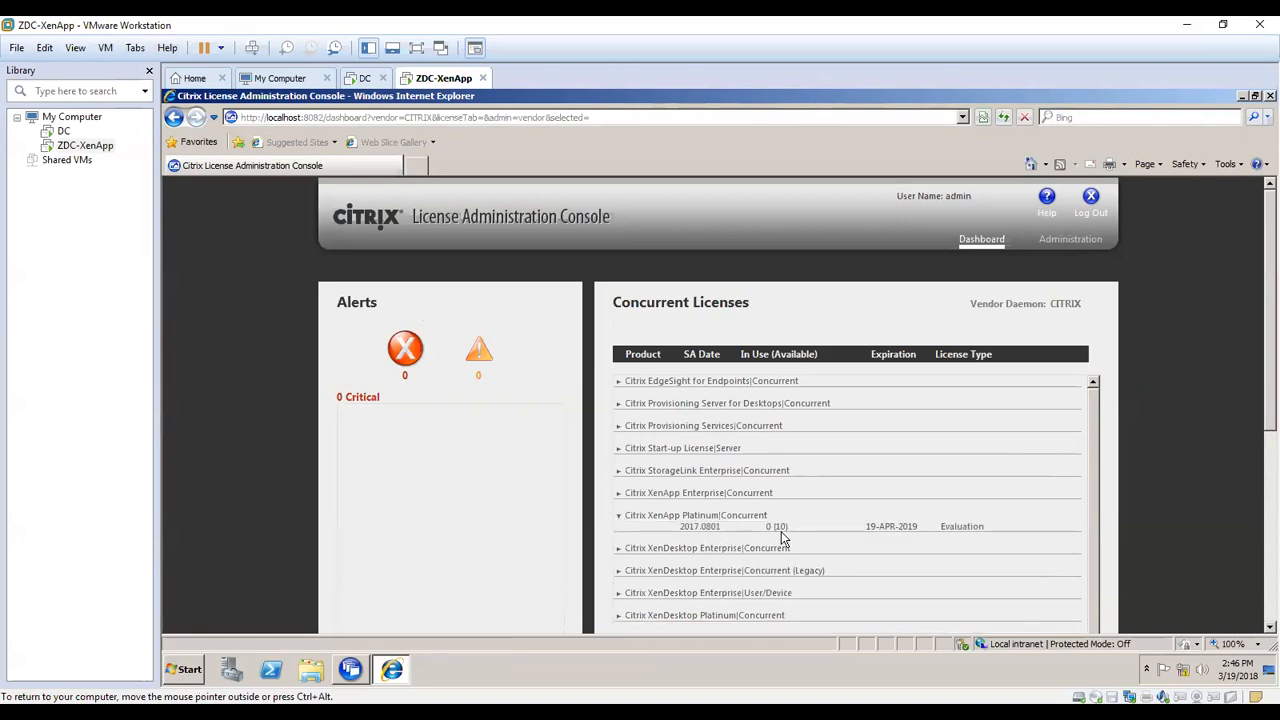
pyautogui.moveTo(787, 526); pyautogui.dragTo(772, 527)
pyautogui.scroll(-5, 966, 537)
pyautogui.click(1008, 409)
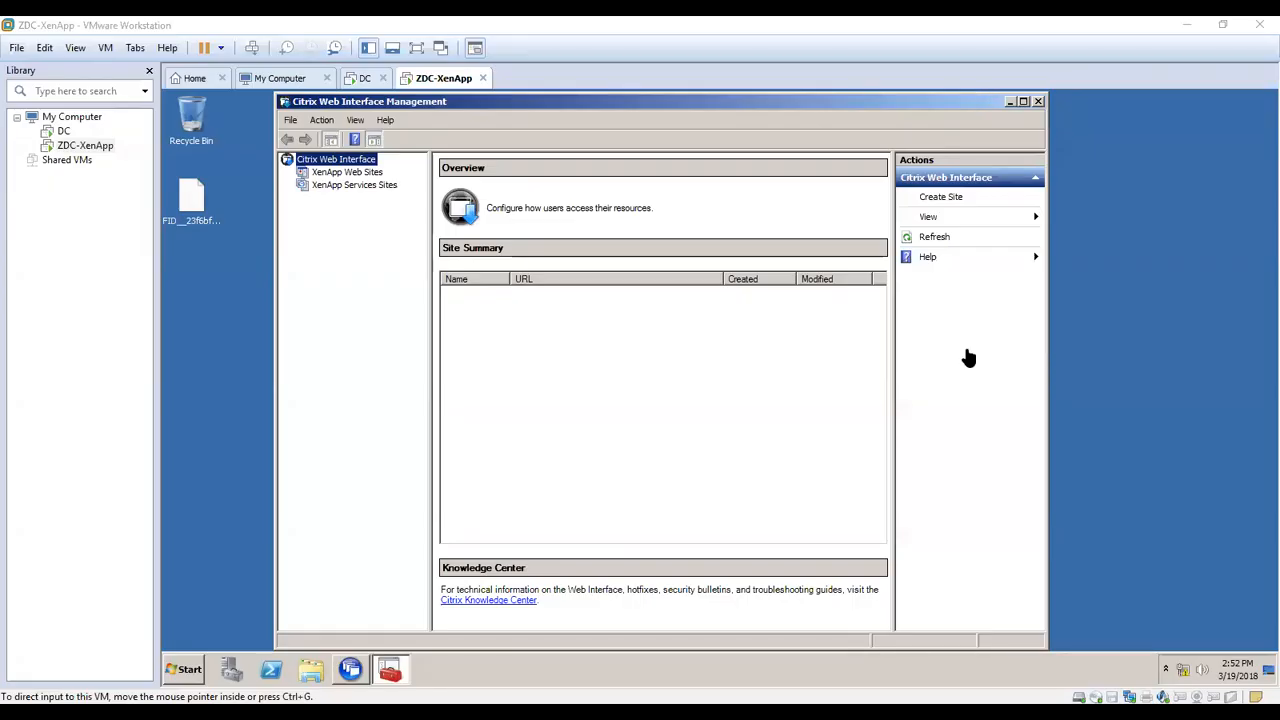
# - Open the Web Interface configuration task, minimize the Server Role Manager and maximize the Citrix Web Interface Management console
pyautogui.click(389, 669)
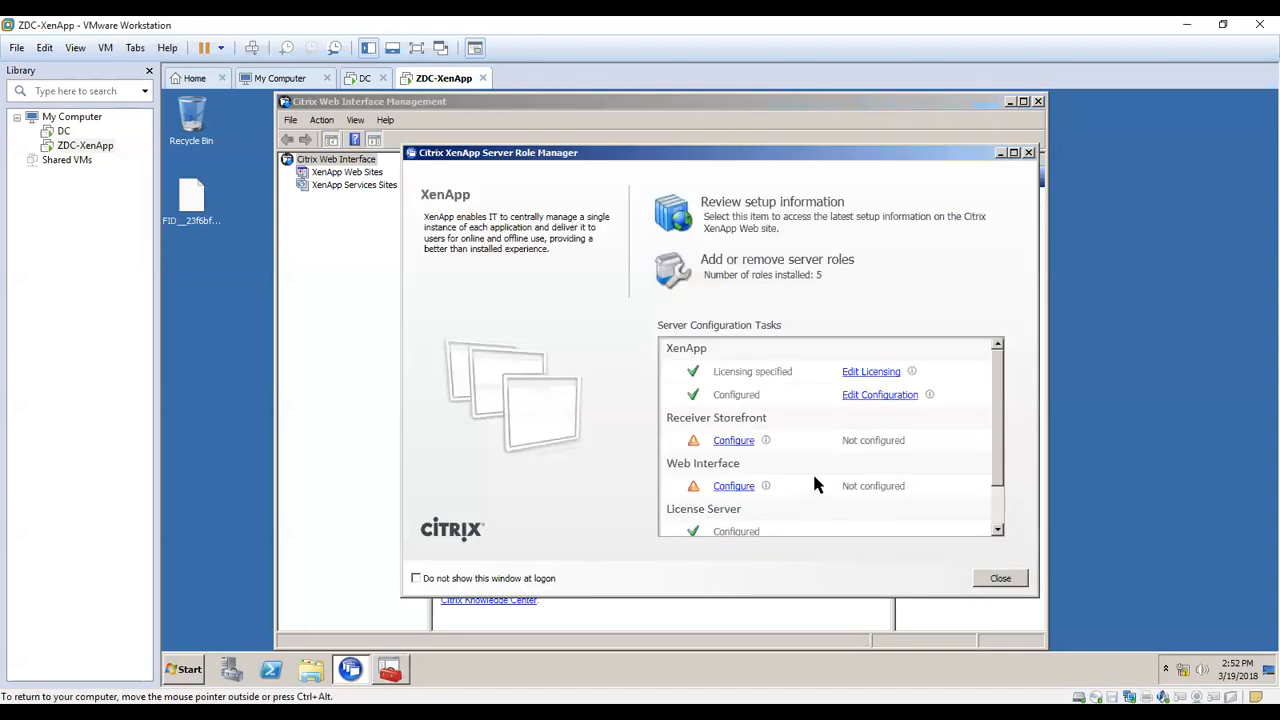
pyautogui.click(735, 490)
pyautogui.click(1001, 153)
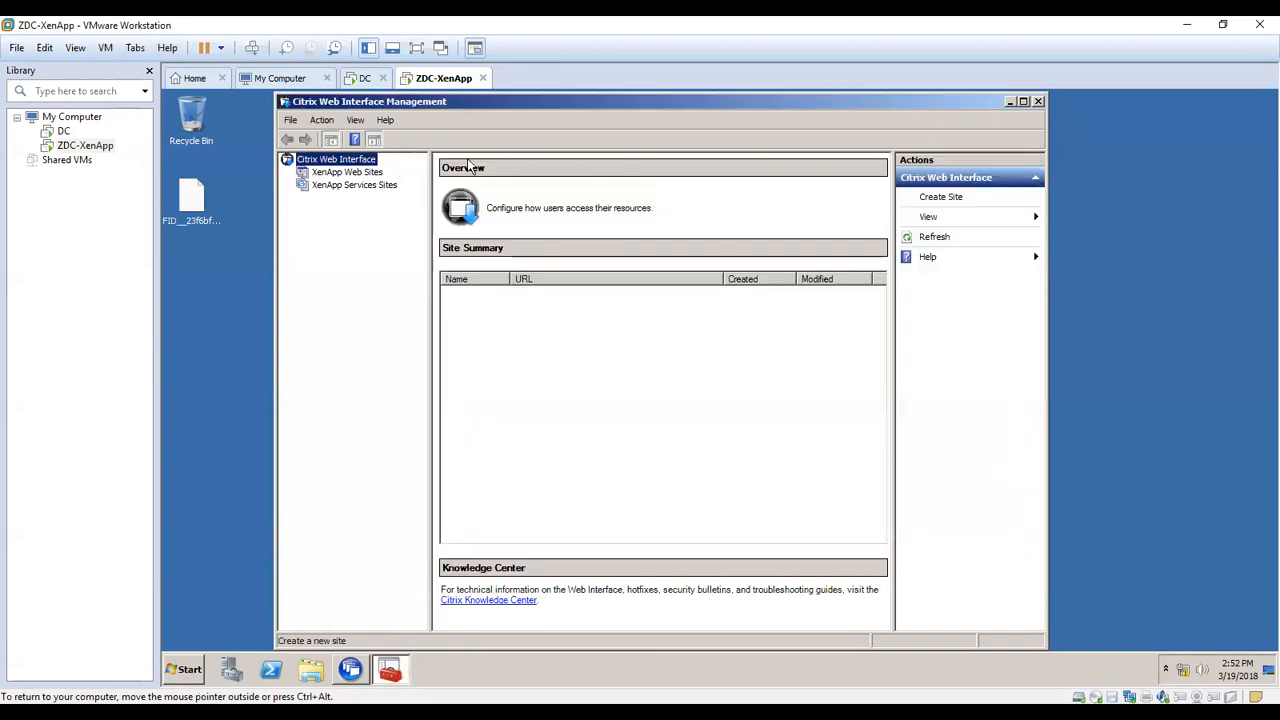
pyautogui.doubleClick(535, 106)
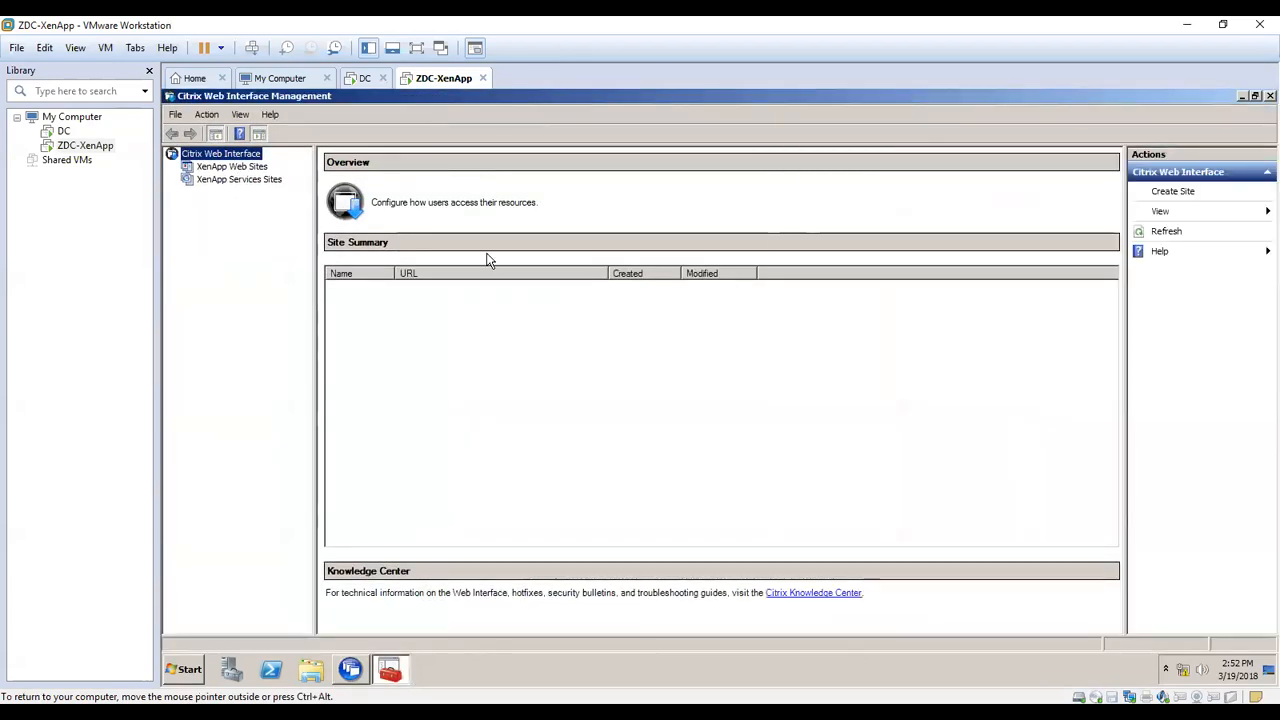
# - Start a new XenApp Web site named XenApp at /Citrix/XenApp/ on Default Web Site and make it the default page for the IIS site
pyautogui.click(232, 168)
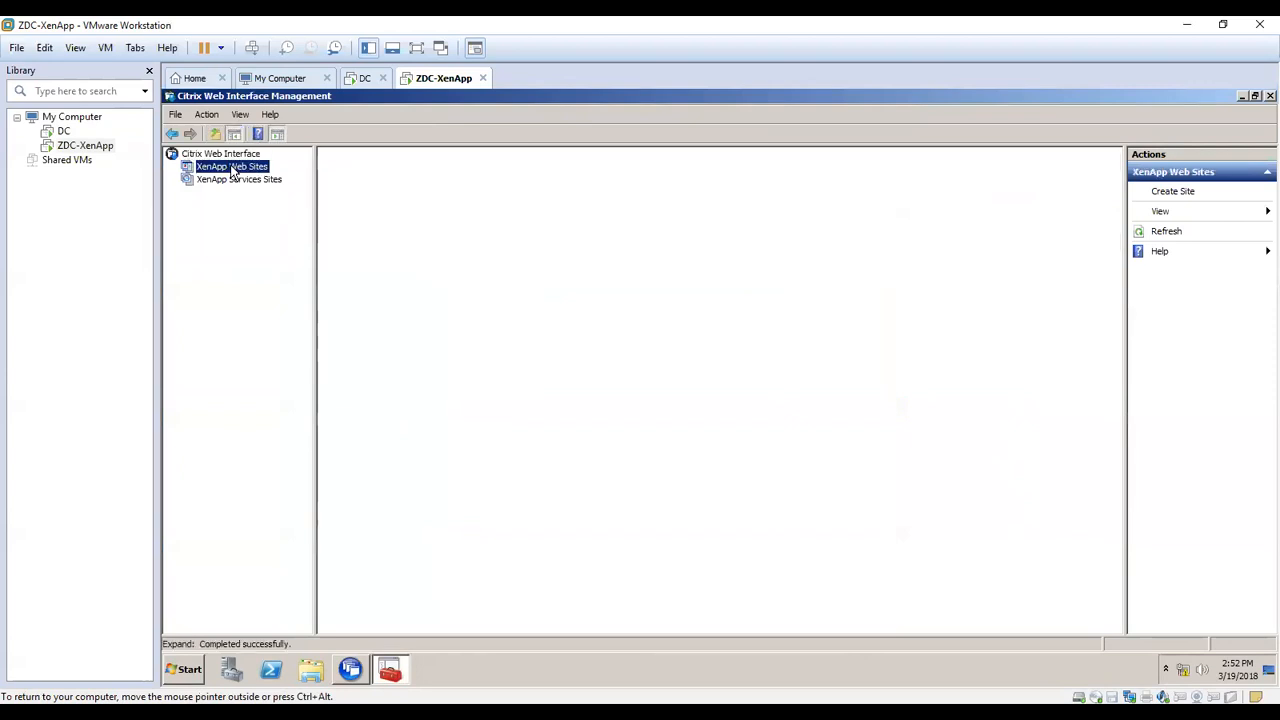
pyautogui.click(1190, 191)
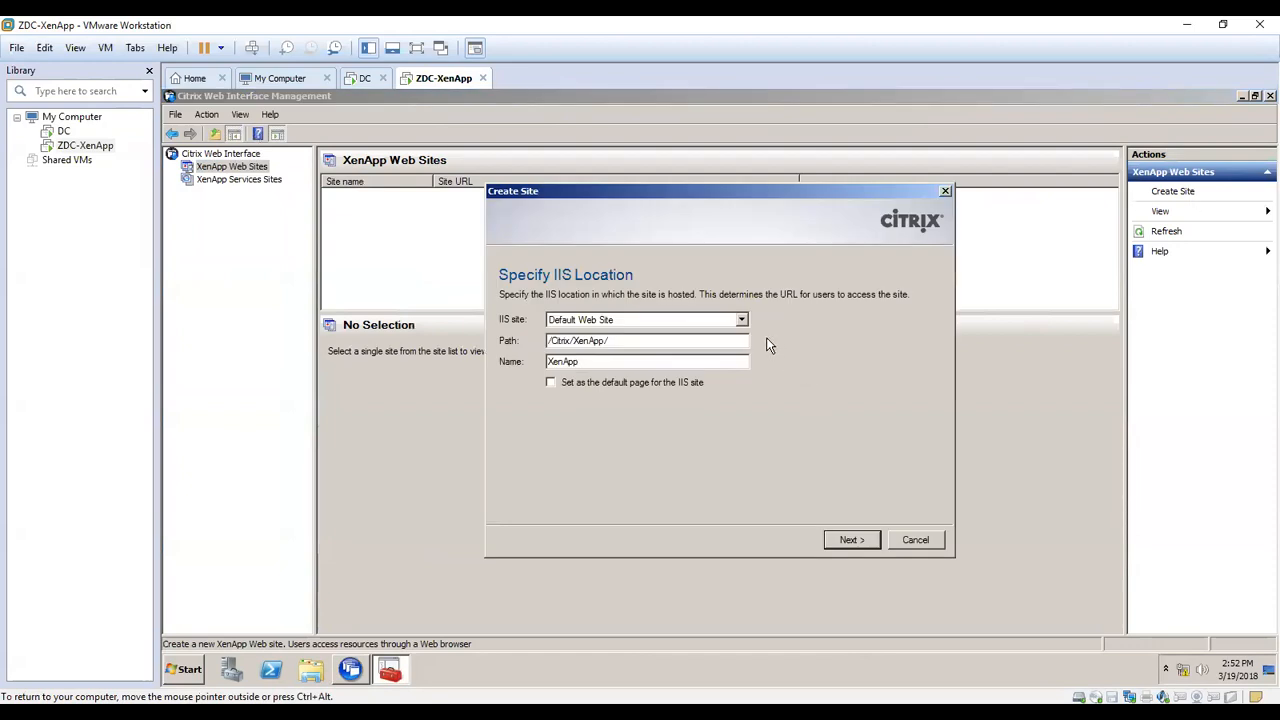
pyautogui.click(741, 320)
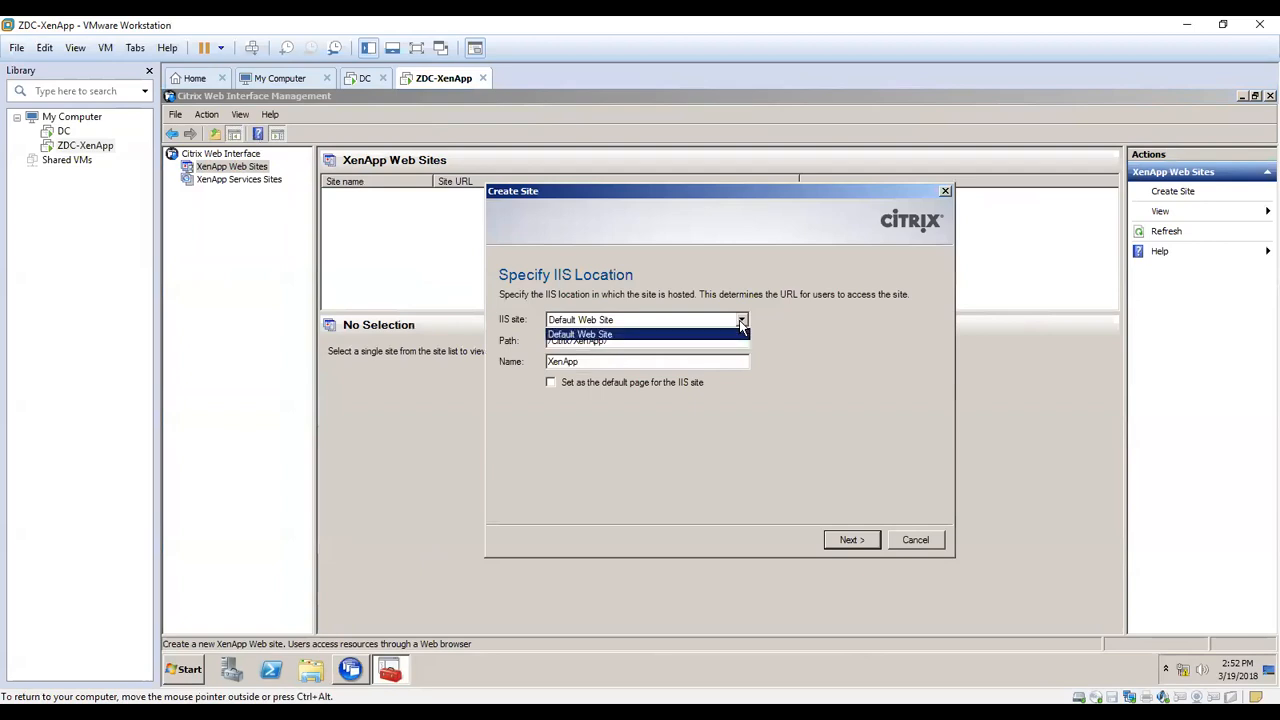
pyautogui.click(654, 335)
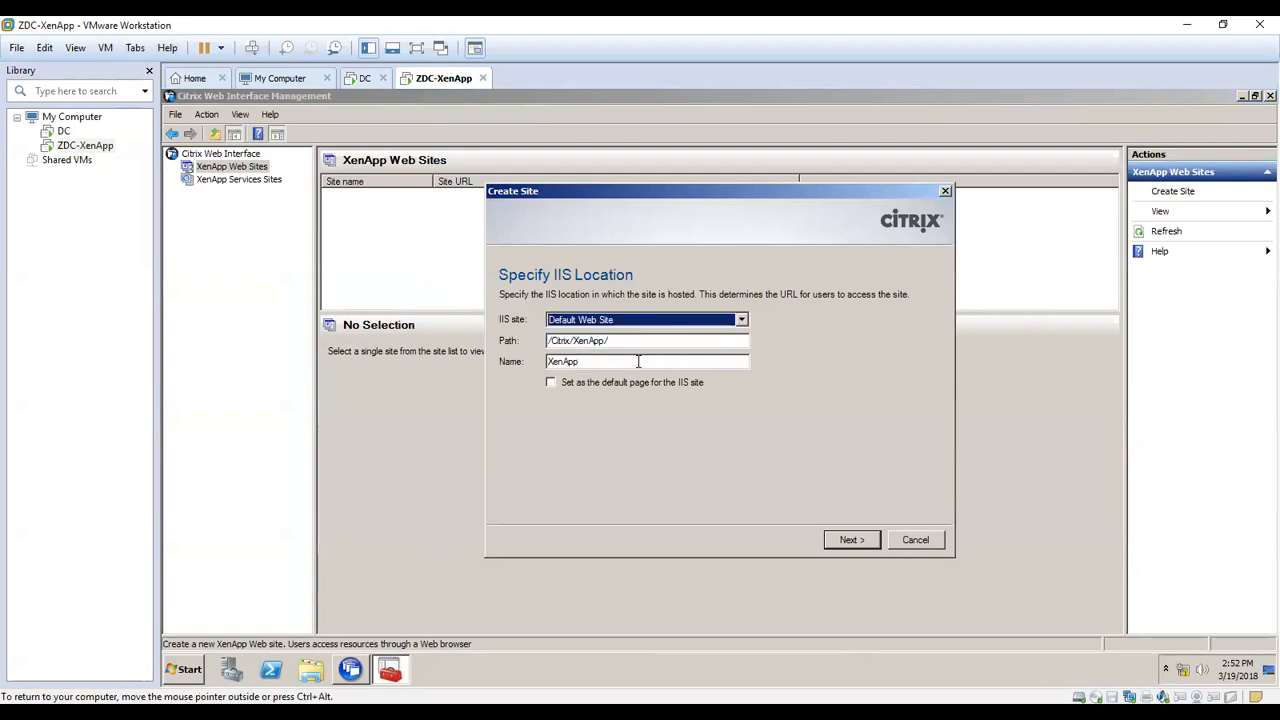
pyautogui.moveTo(638, 361); pyautogui.dragTo(531, 364)
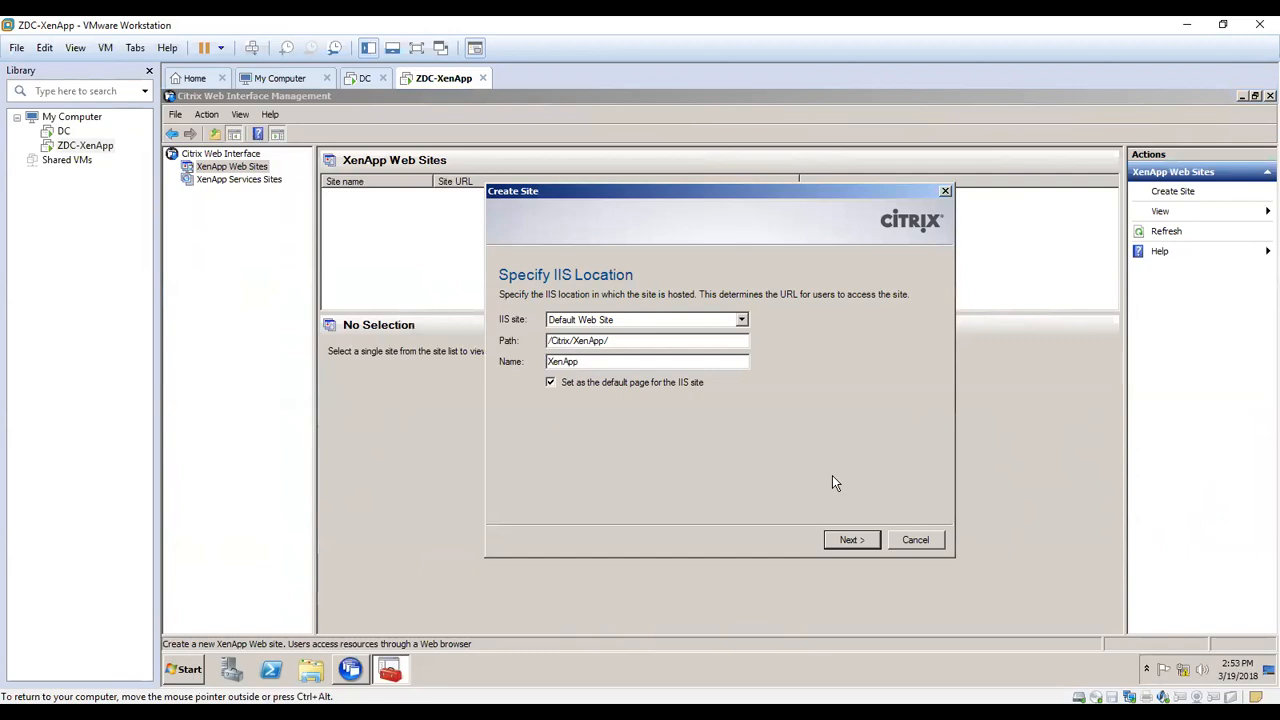
pyautogui.click(851, 540)
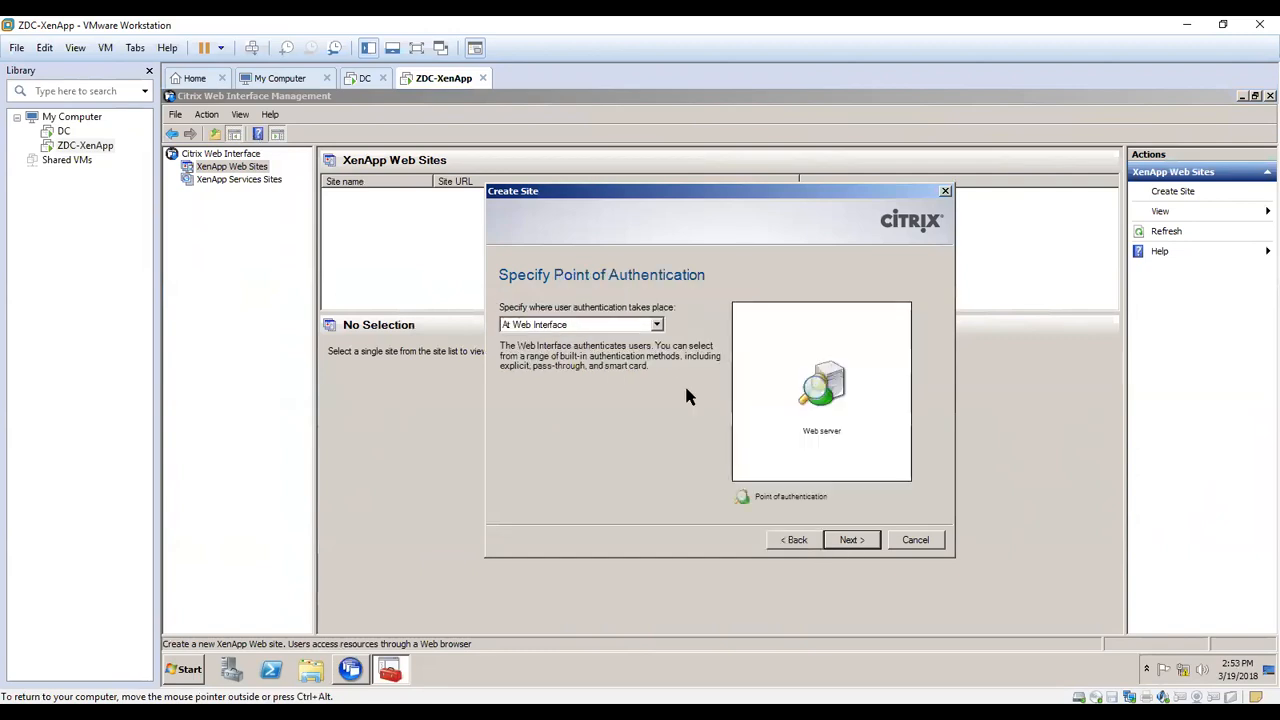
# - Set the point of authentication to At Web Interface and create the site with the summarized settings
pyautogui.click(657, 326)
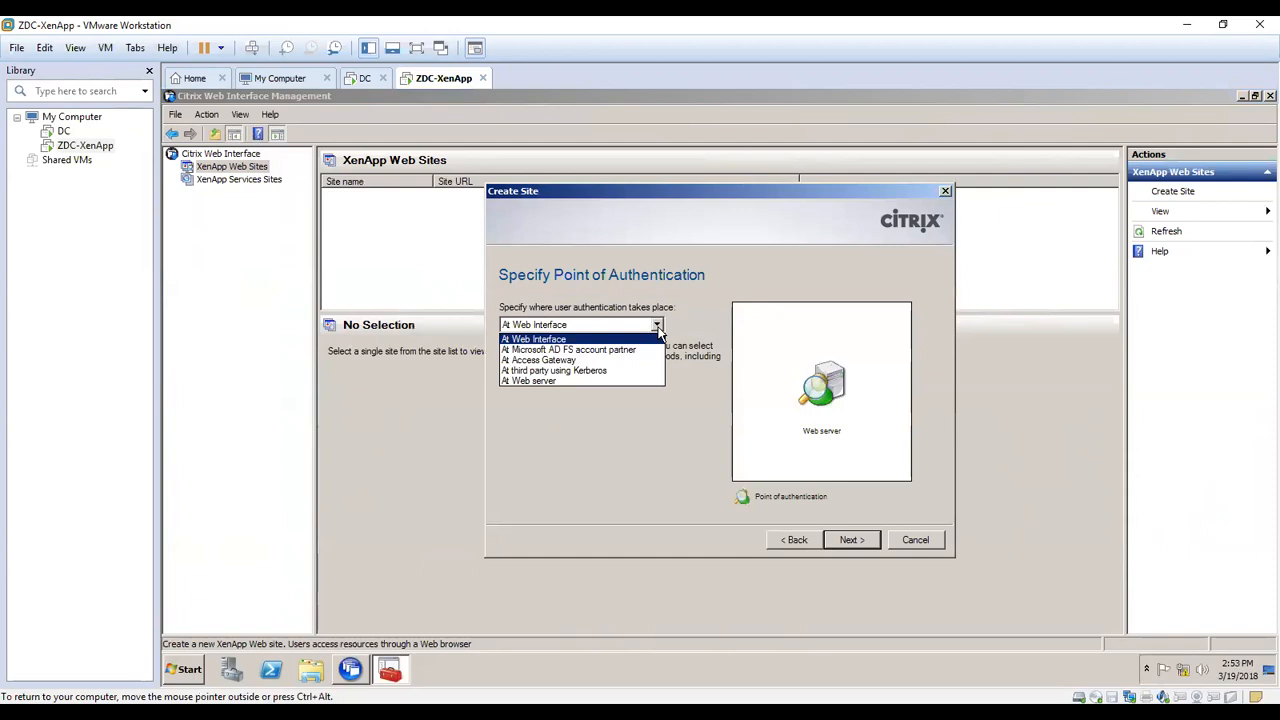
pyautogui.click(607, 339)
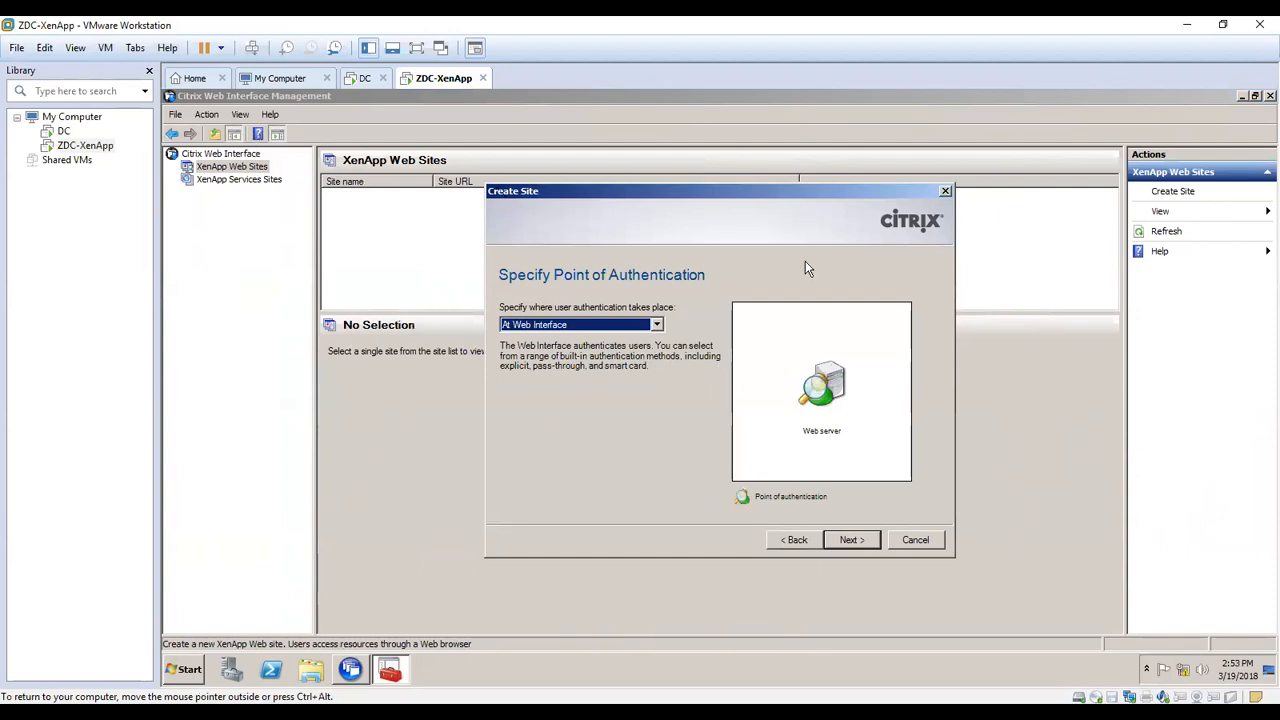
pyautogui.click(846, 541)
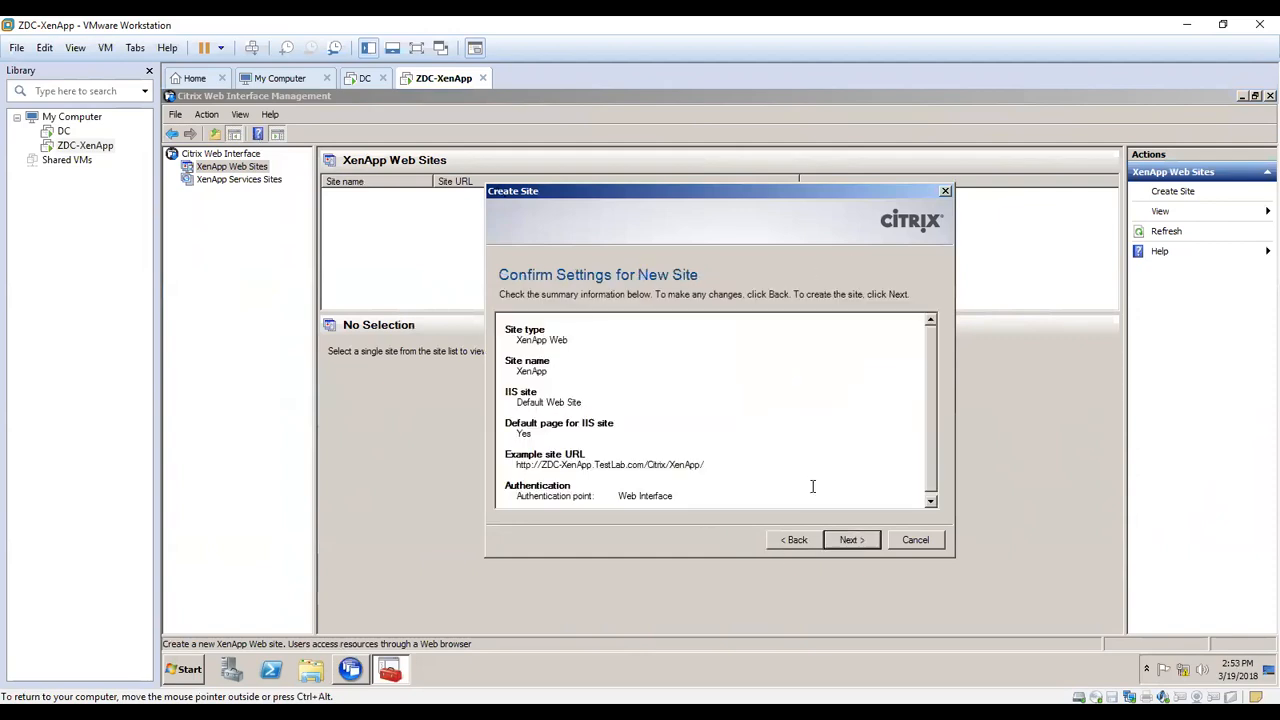
pyautogui.click(840, 540)
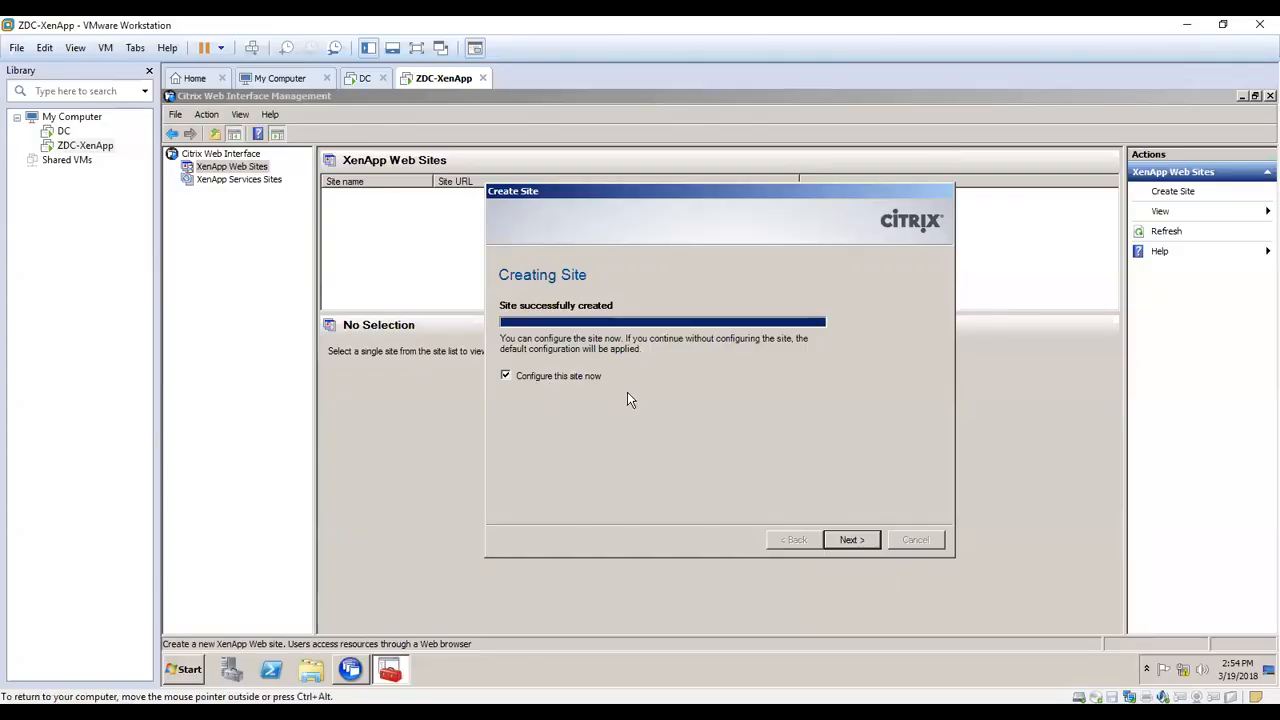
# - Continue to the site's initial configuration, name the server farm testctx and begin adding a server to it
pyautogui.click(848, 540)
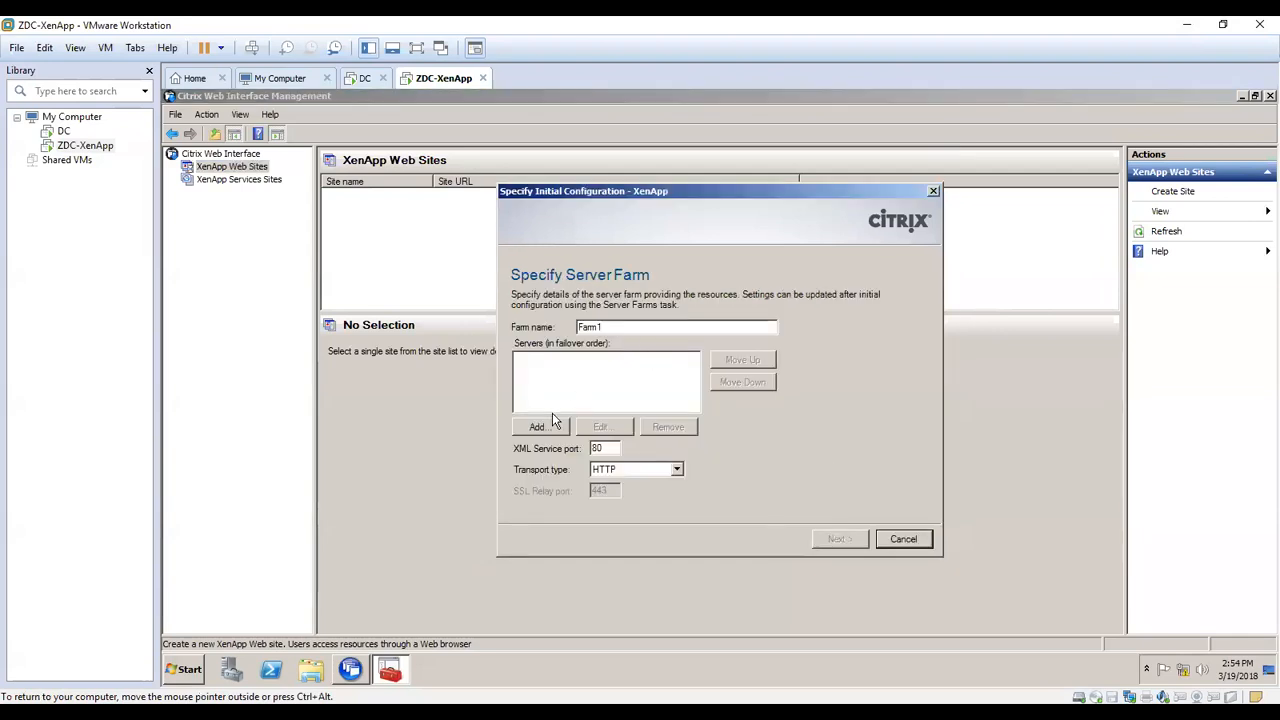
pyautogui.moveTo(614, 326); pyautogui.dragTo(570, 331)
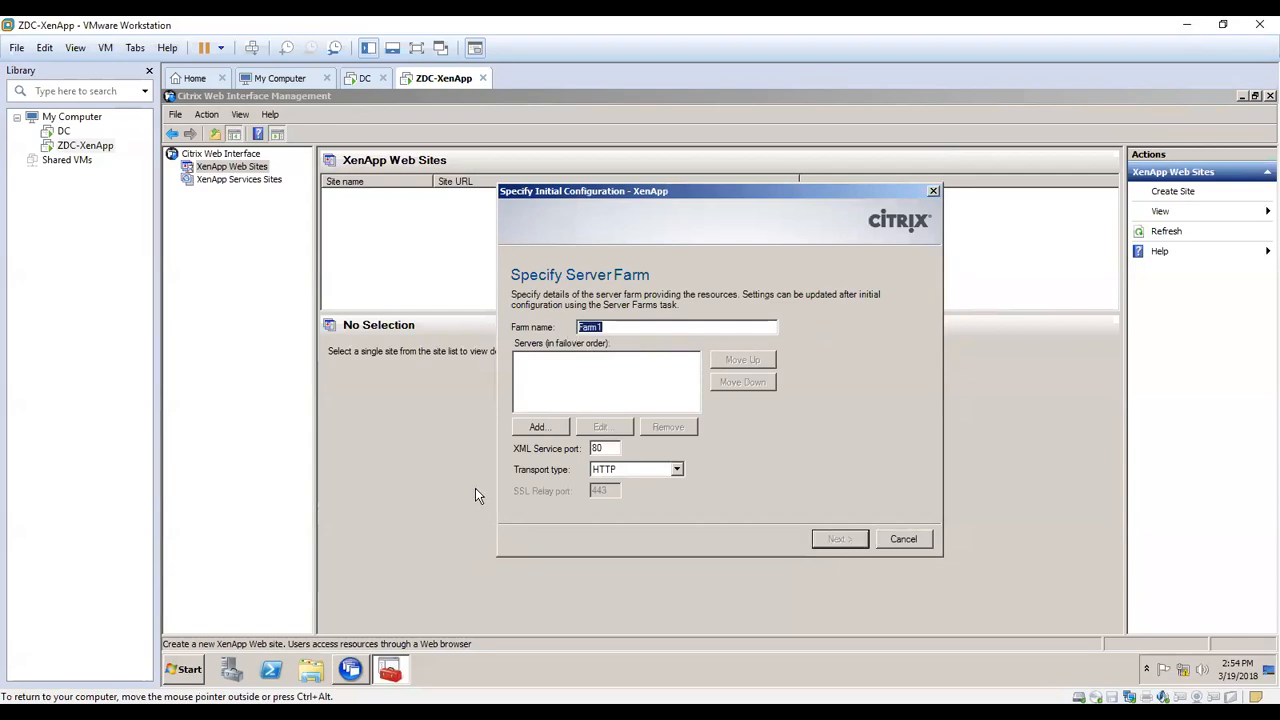
pyautogui.write('testctx')
pyautogui.click(526, 431)
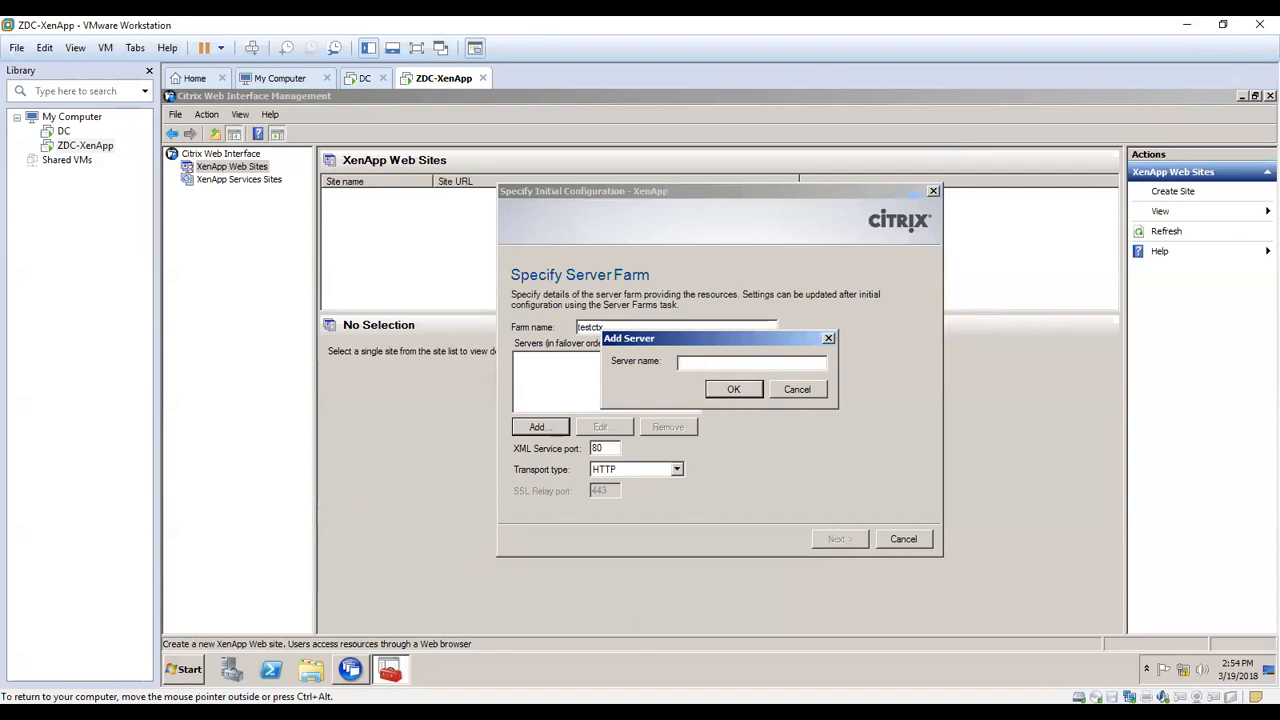
# - Run the hostname command in a Command Prompt and copy the returned server name
pyautogui.press('super+r')
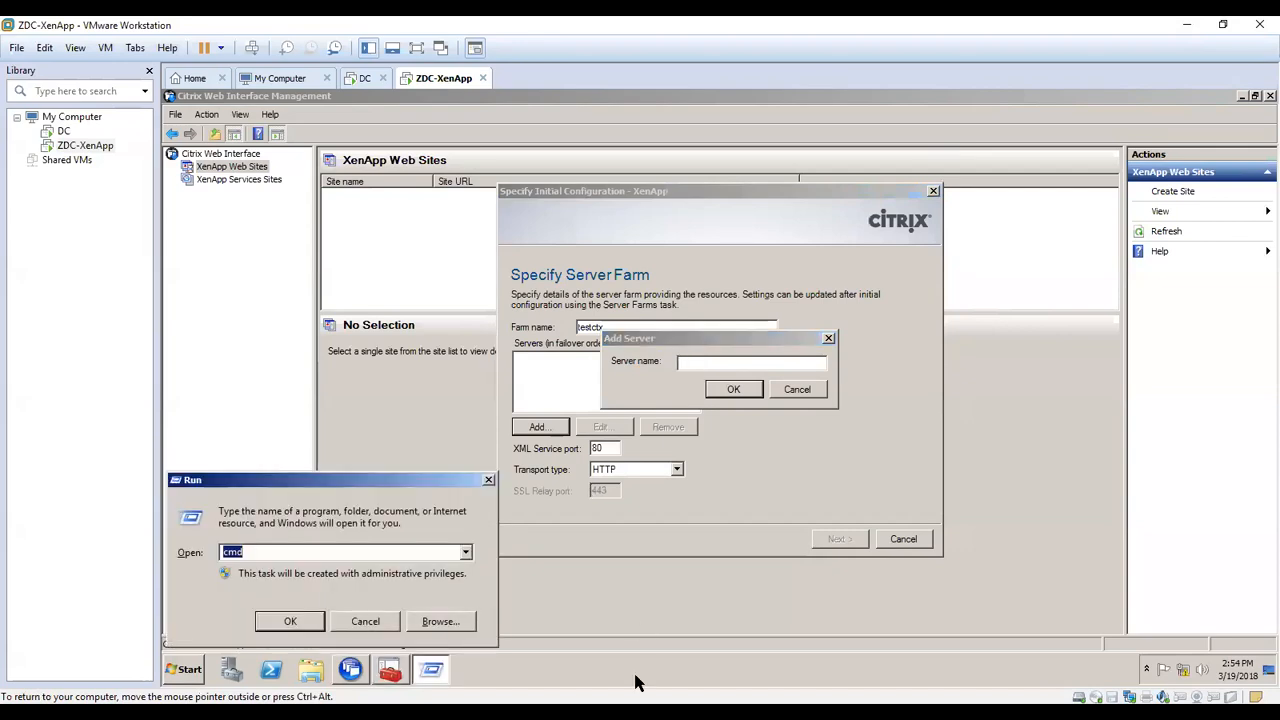
pyautogui.press('Return')
pyautogui.write('hostname')
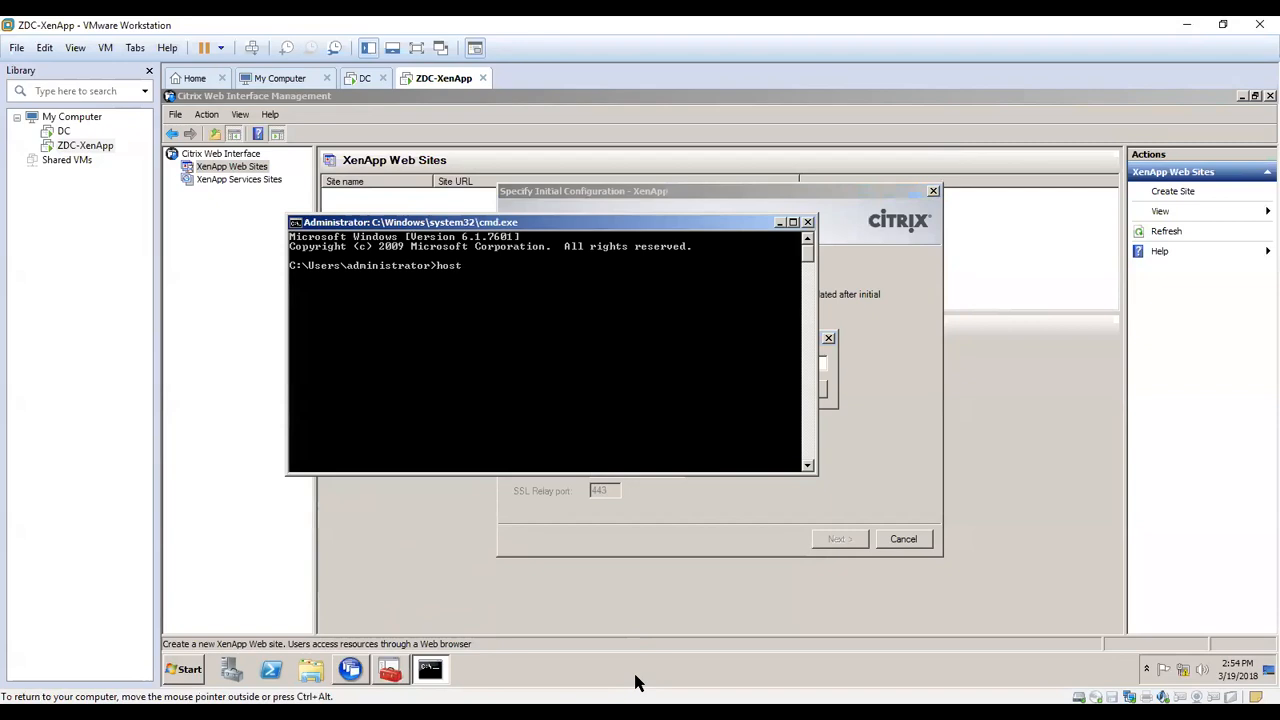
pyautogui.press('Return')
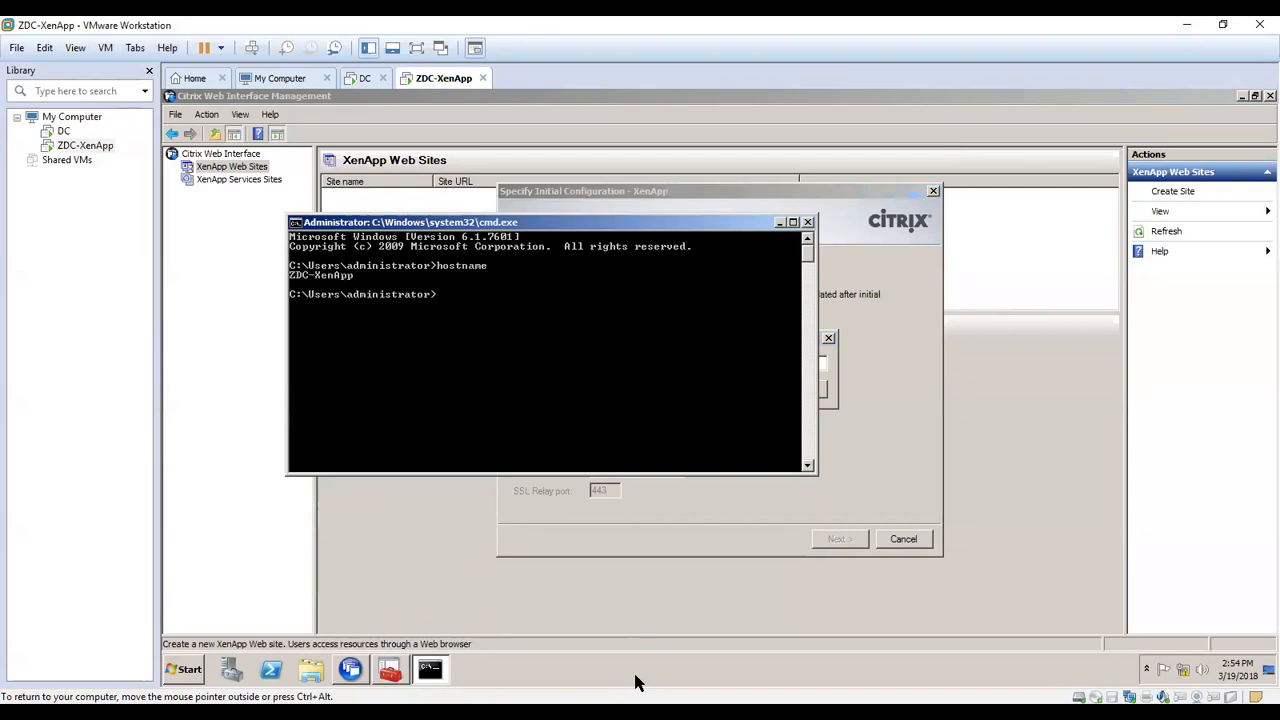
pyautogui.rightClick(362, 286)
pyautogui.click(382, 294)
pyautogui.moveTo(352, 275); pyautogui.dragTo(283, 279)
pyautogui.hotkey('ctrl', 'c')
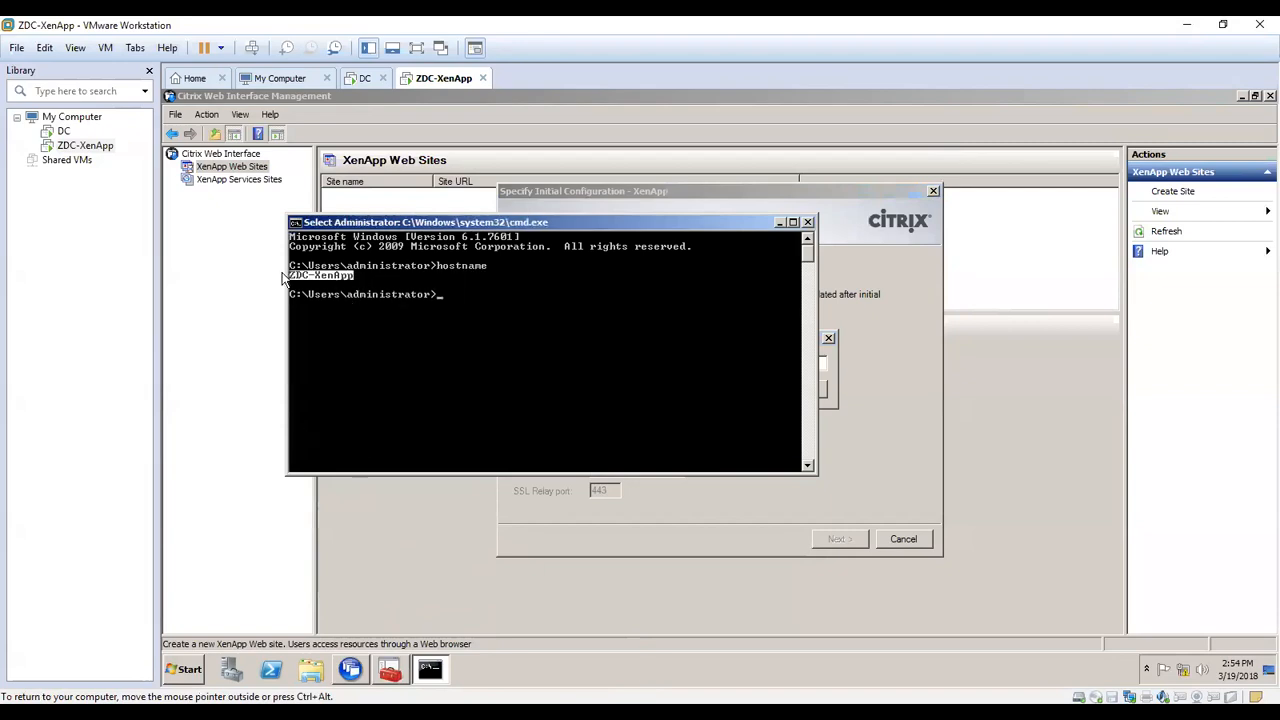
pyautogui.press('Return')
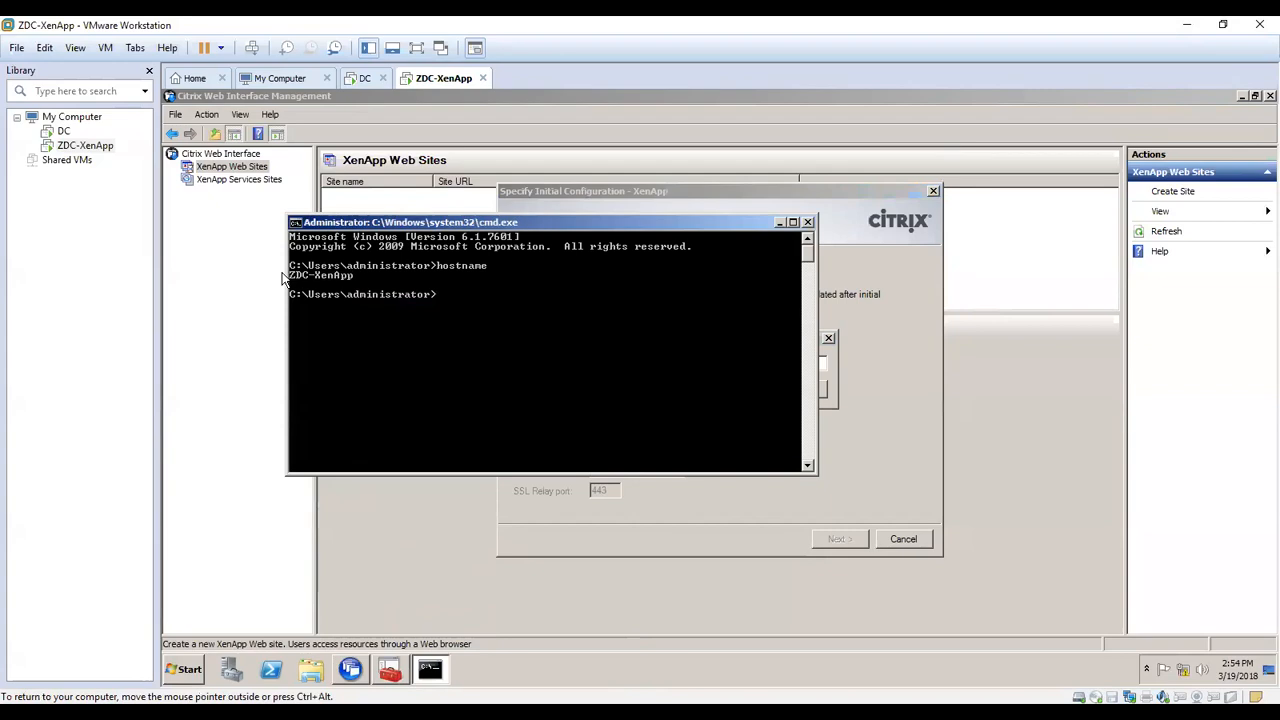
# - Add ZDC-XenApp as the farm's server, keeping XML Service port 80 and HTTP transport
pyautogui.click(780, 223)
pyautogui.hotkey('ctrl', 'v')
pyautogui.click(733, 389)
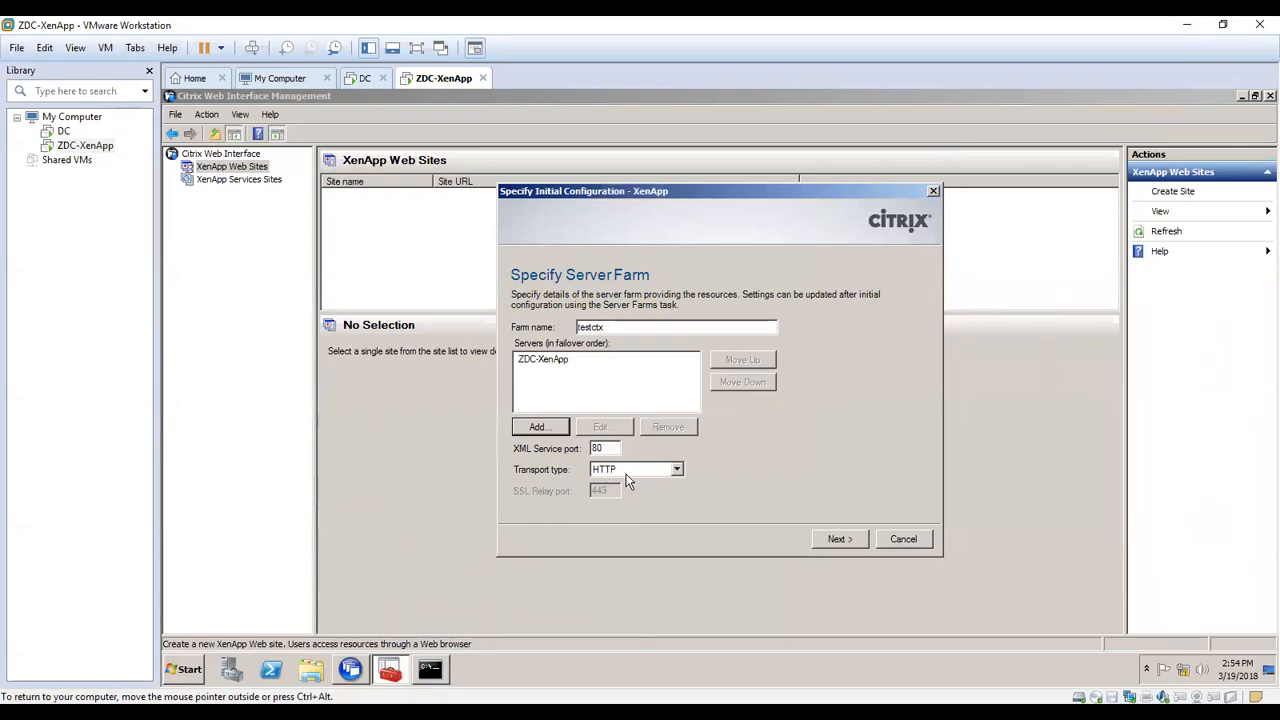
pyautogui.click(840, 540)
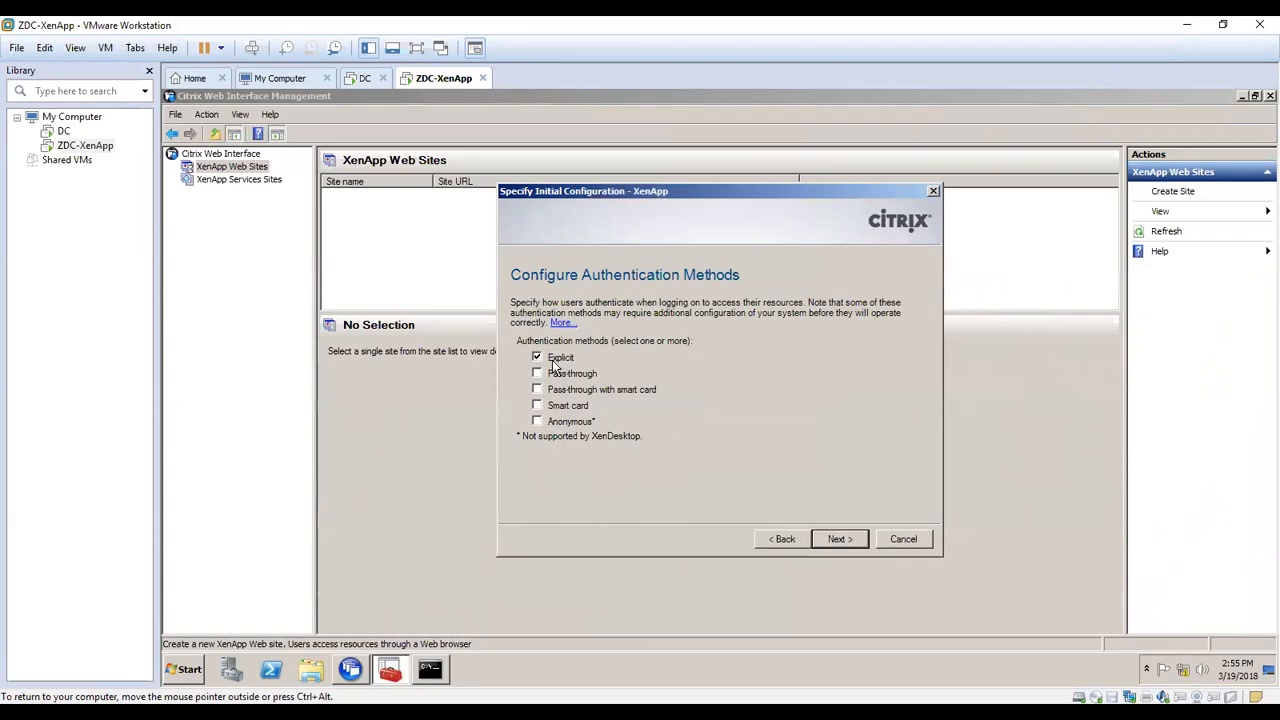
# - Keep Explicit authentication and restrict the site's logon domains to Testlab.com
pyautogui.click(836, 540)
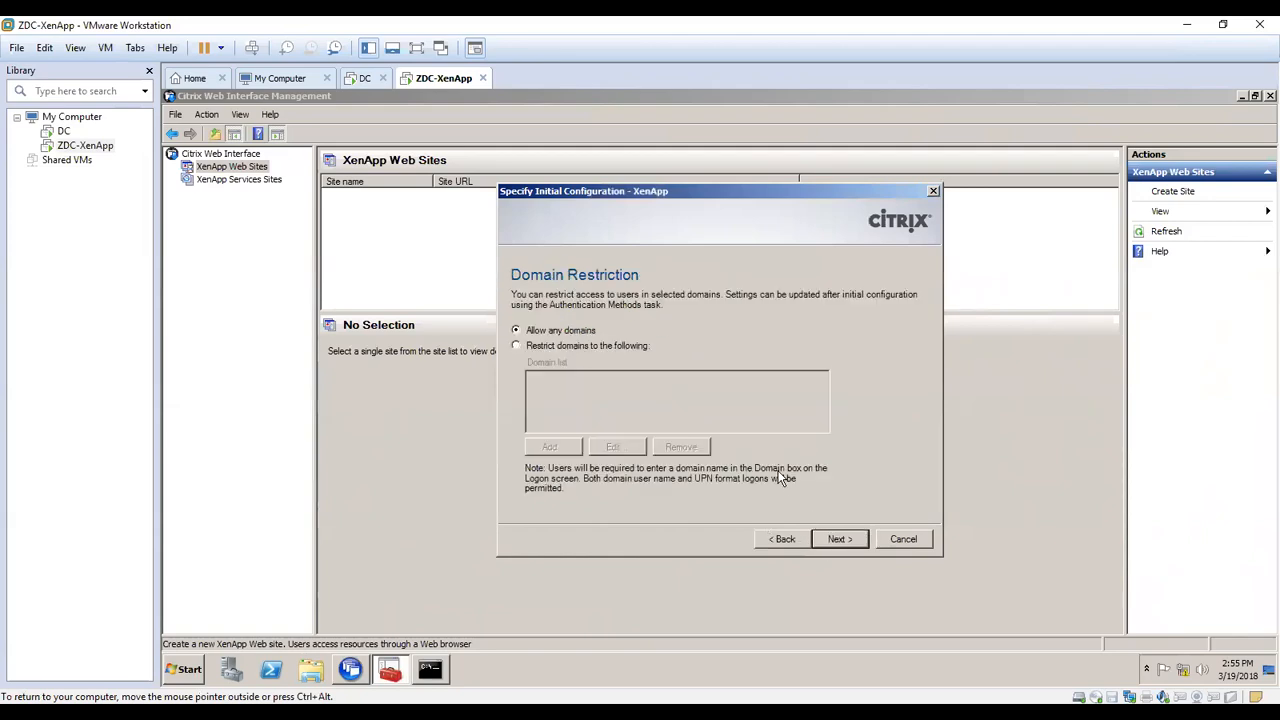
pyautogui.click(579, 345)
pyautogui.click(563, 443)
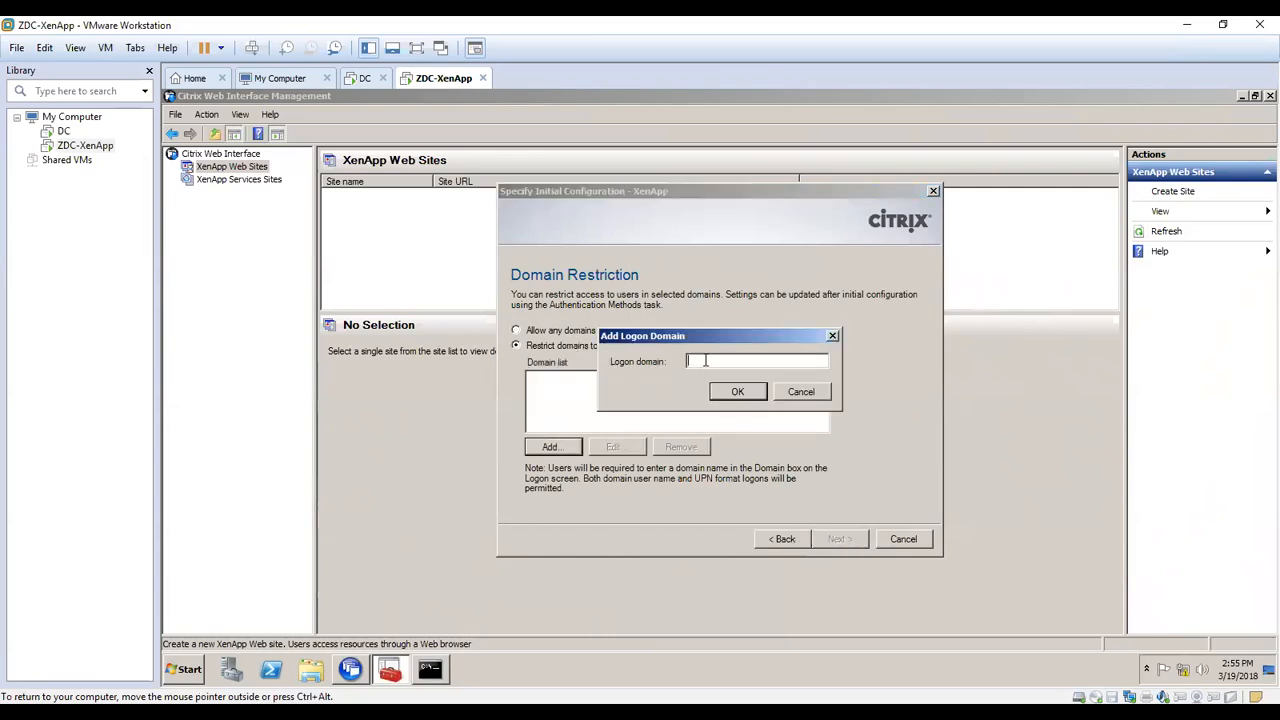
pyautogui.write('Testlab.com')
pyautogui.click(730, 396)
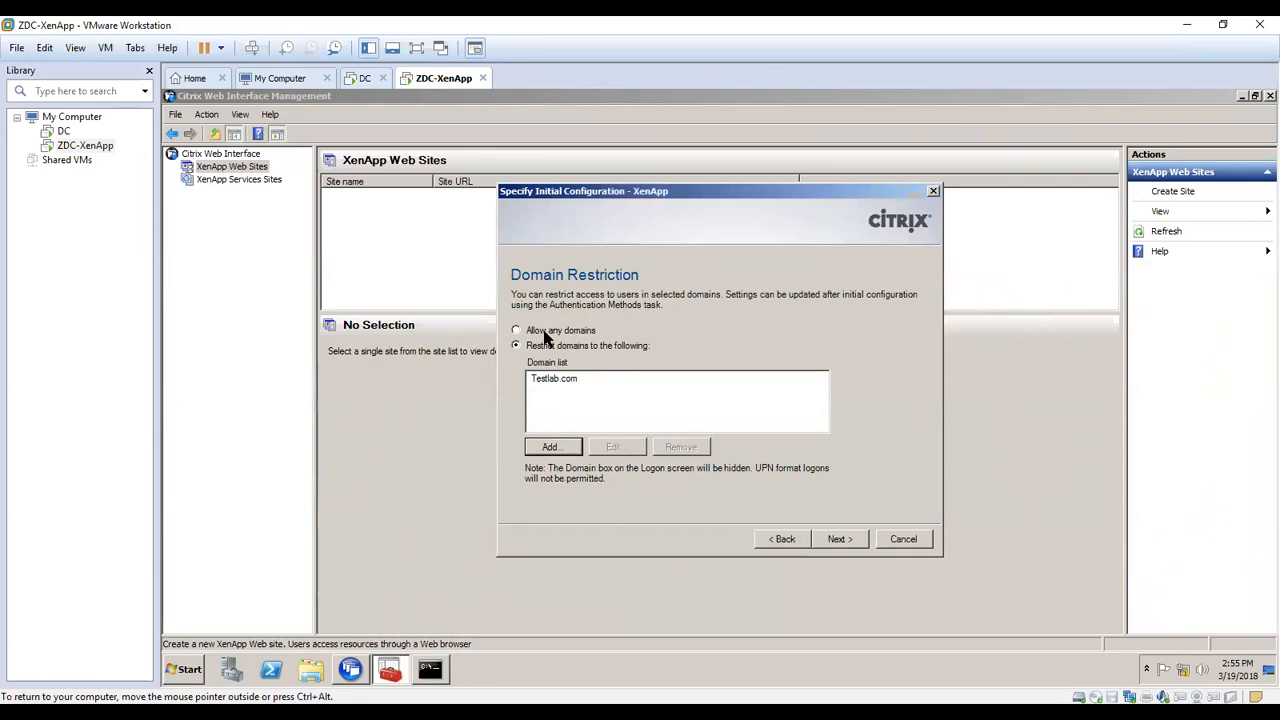
pyautogui.click(859, 539)
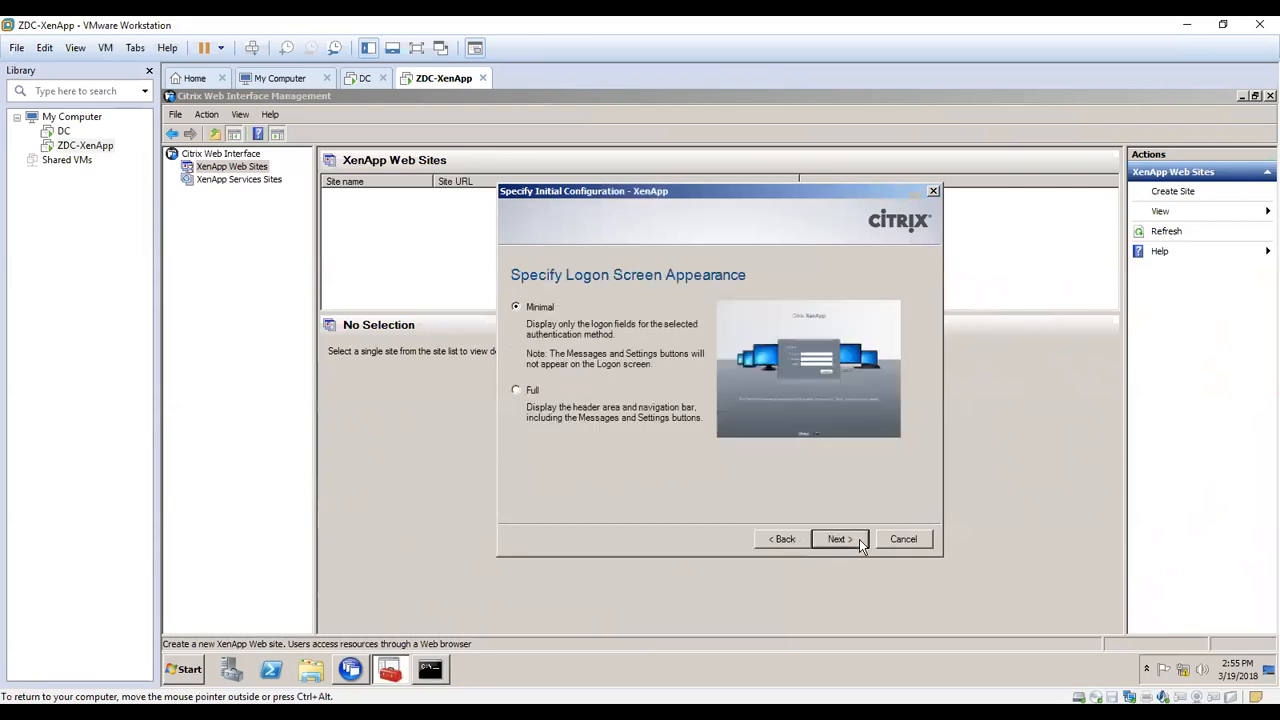
# - Compare the Minimal and Full logon screen appearances and choose Full
pyautogui.click(531, 390)
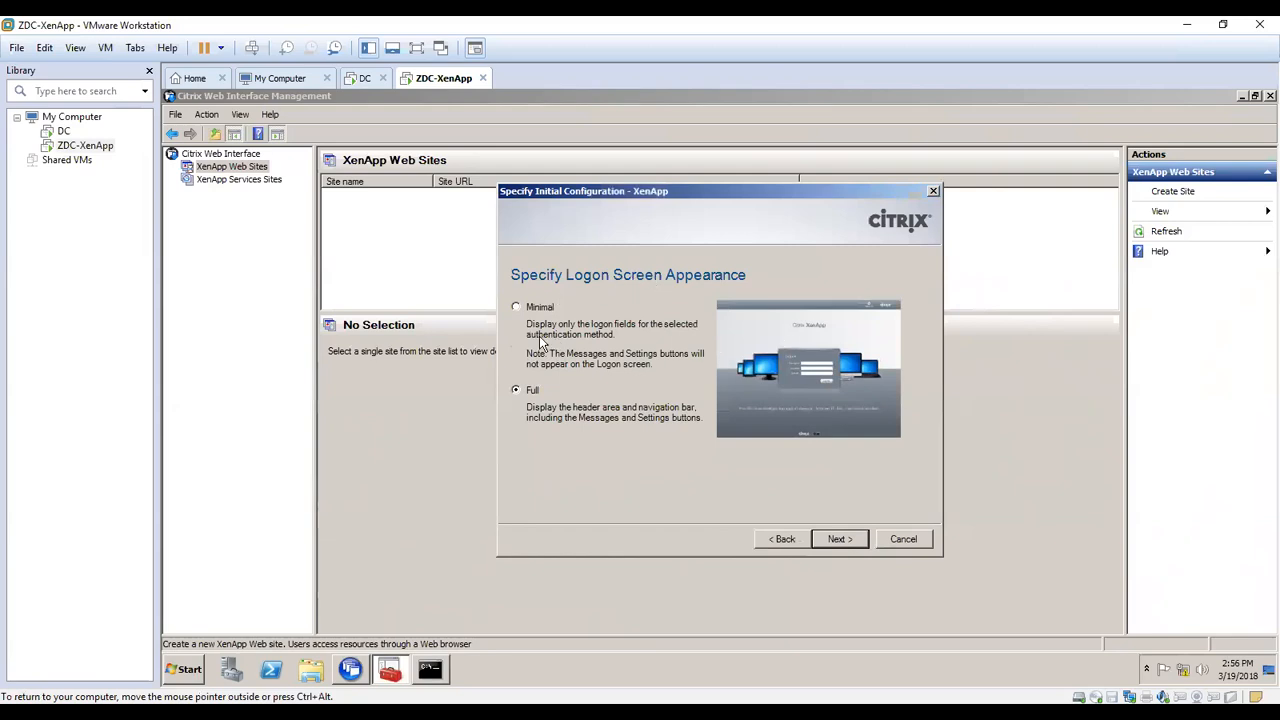
pyautogui.click(538, 312)
pyautogui.click(519, 391)
pyautogui.click(856, 541)
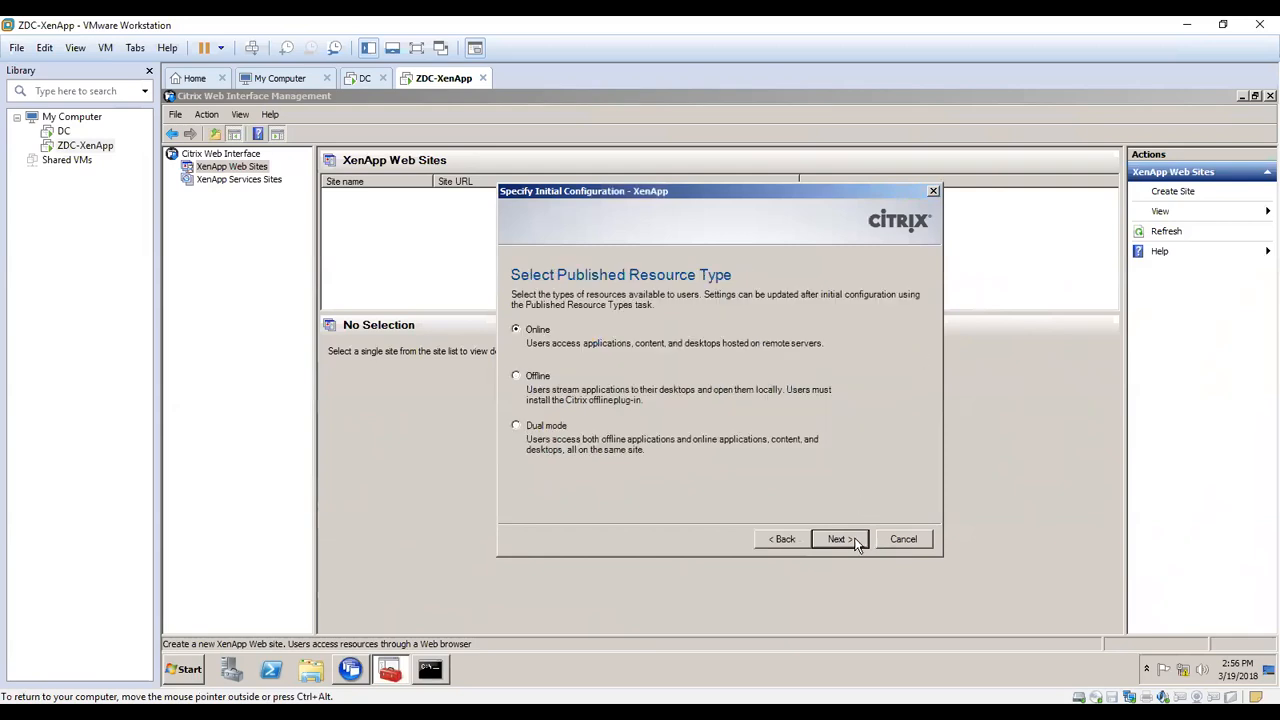
# - Set the published resource type to Dual mode and finish the site's initial configuration
pyautogui.click(555, 428)
pyautogui.click(845, 539)
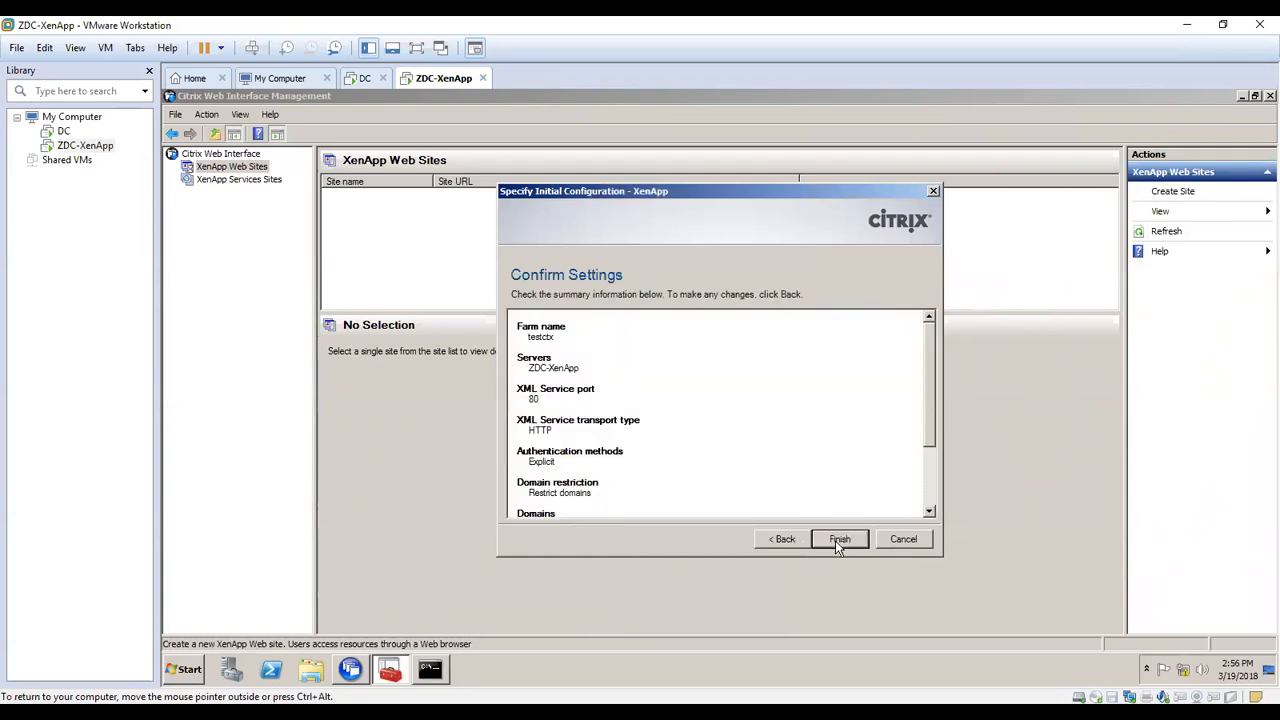
pyautogui.click(840, 539)
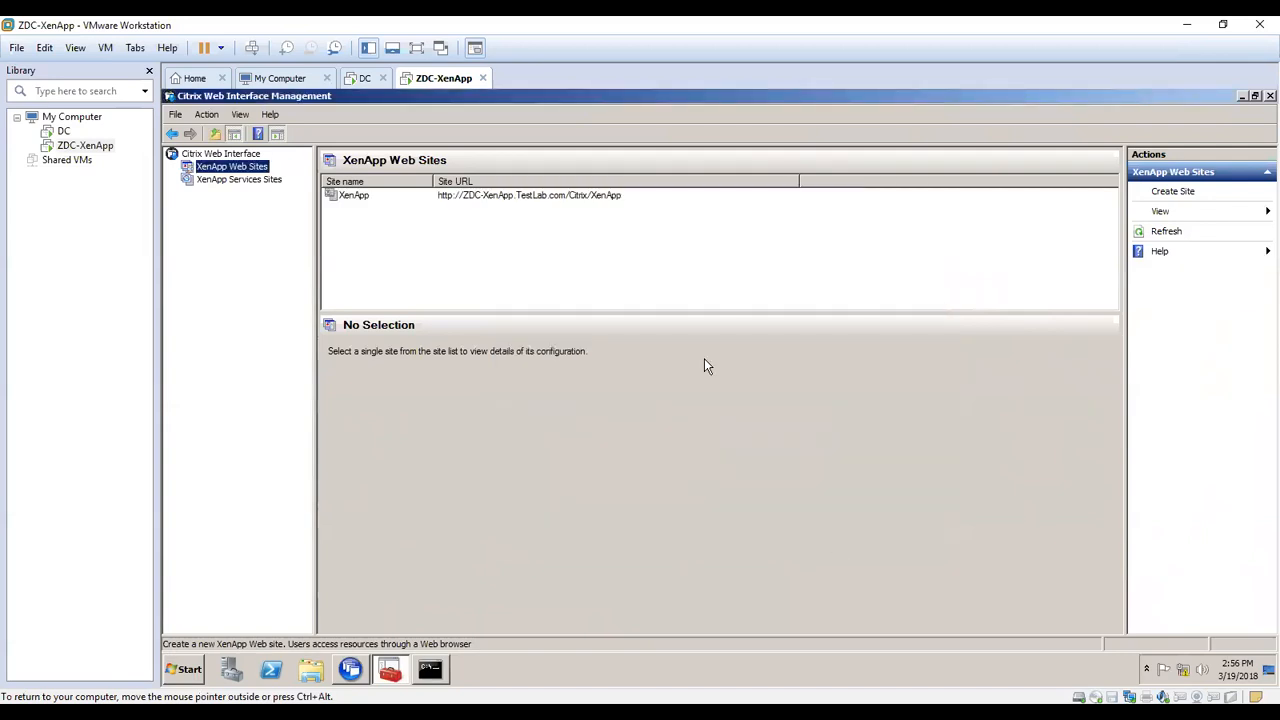
# - Review the new XenApp site's configuration summary and check the XenApp Services Sites list
pyautogui.click(354, 198)
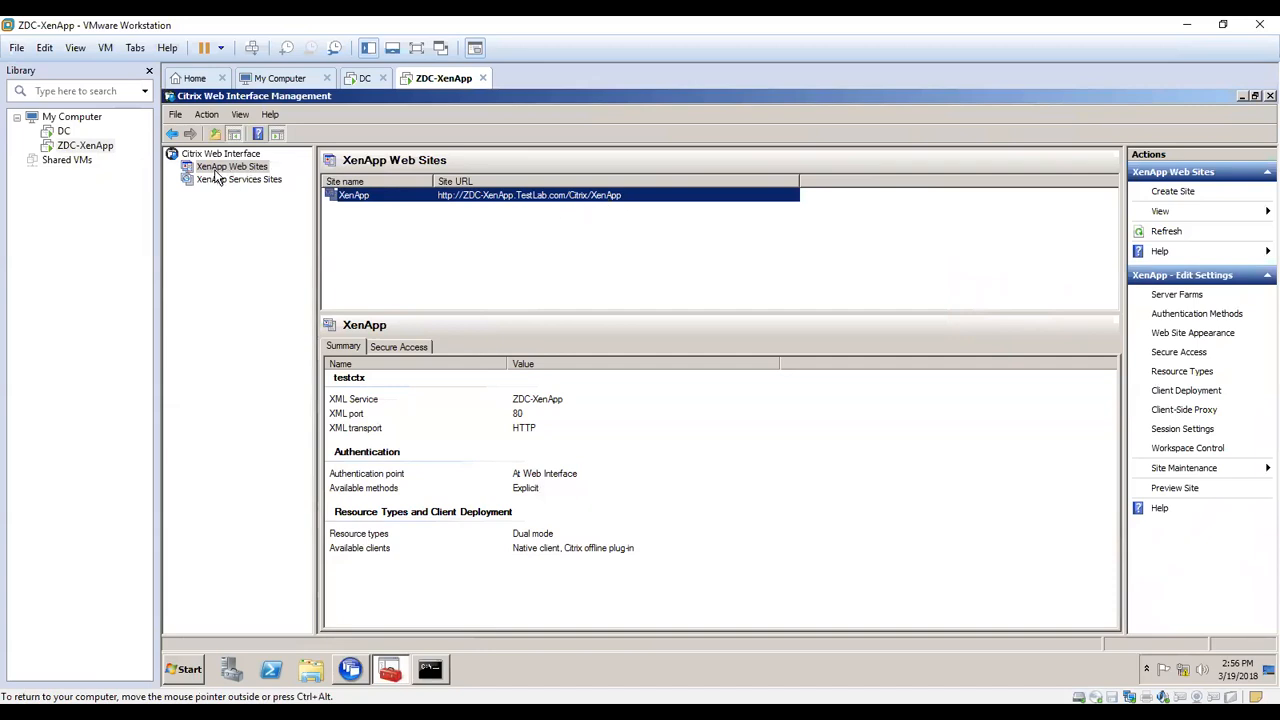
pyautogui.click(265, 184)
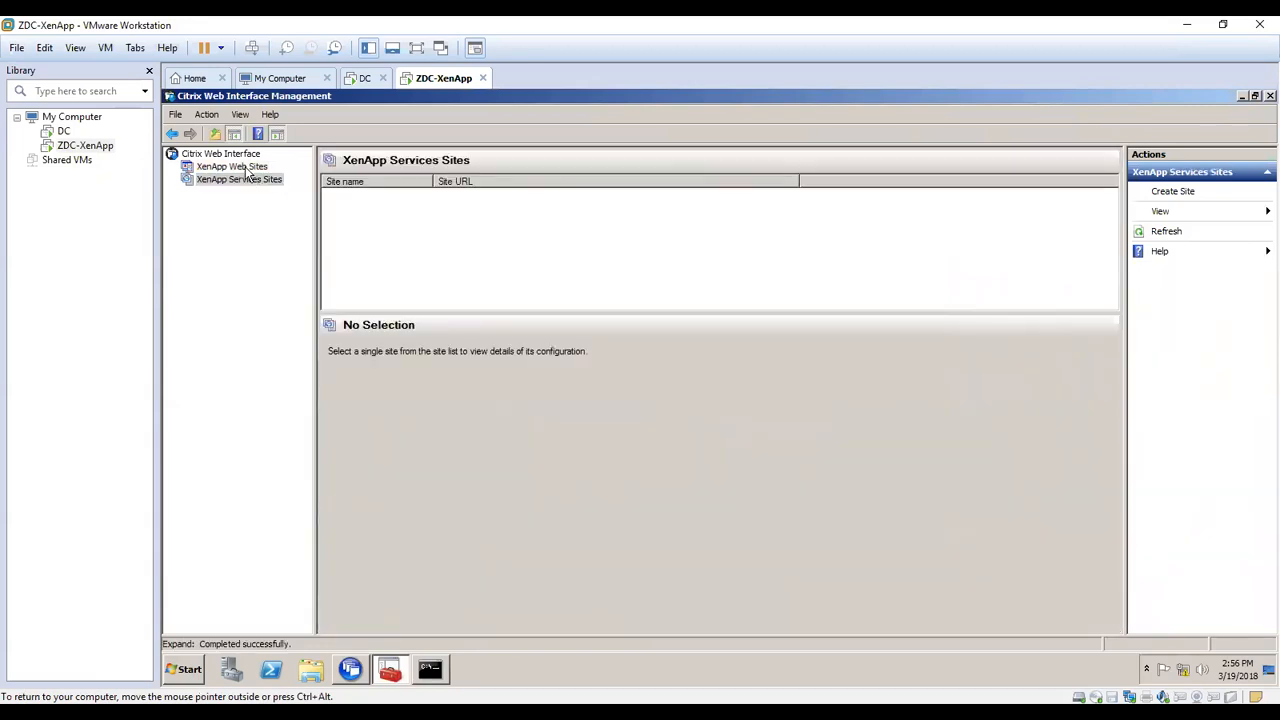
pyautogui.click(245, 168)
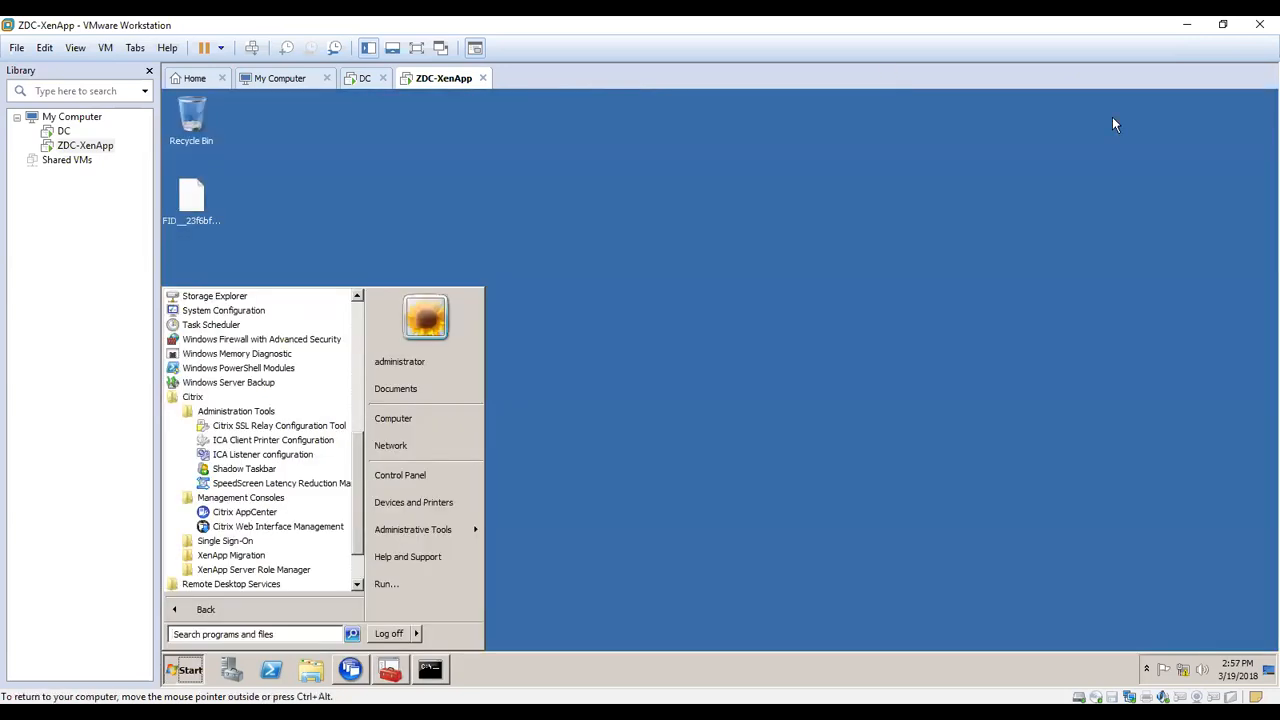
# - Open Citrix AppCenter, postpone the Authenticode signature checking decision, and select only XenApp without Single Sign-On for discovery
pyautogui.click(272, 513)
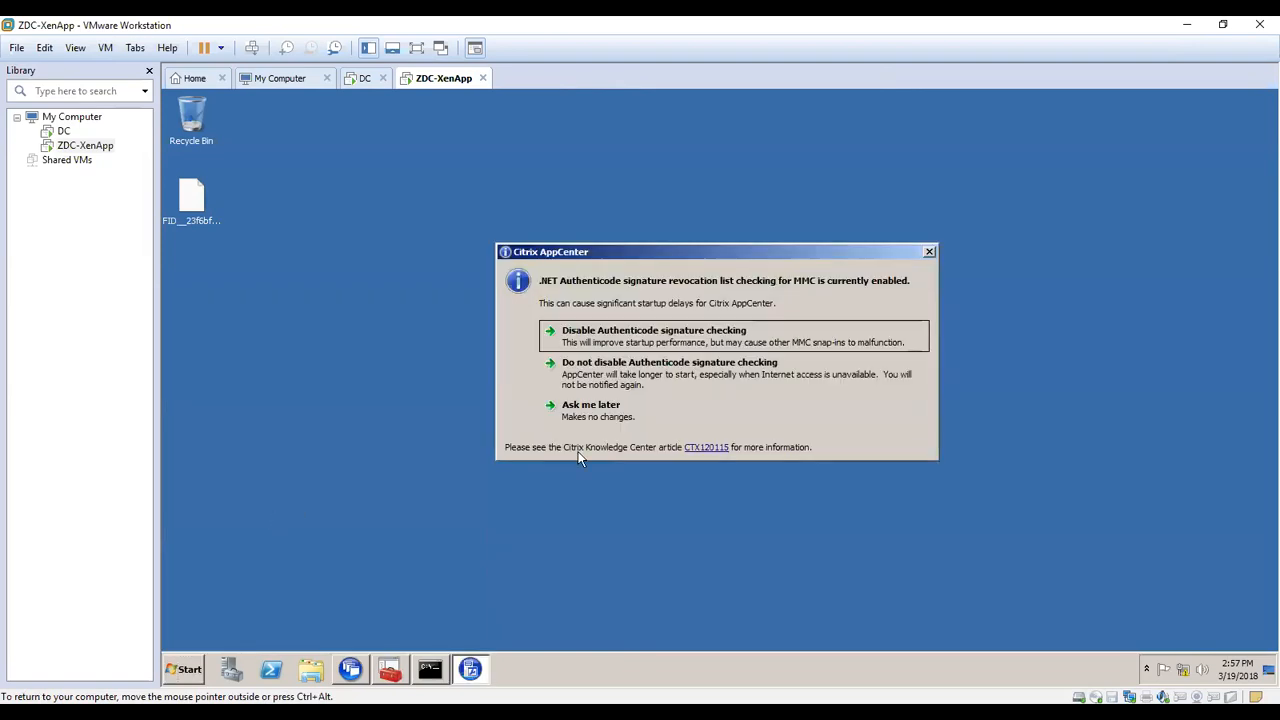
pyautogui.click(634, 406)
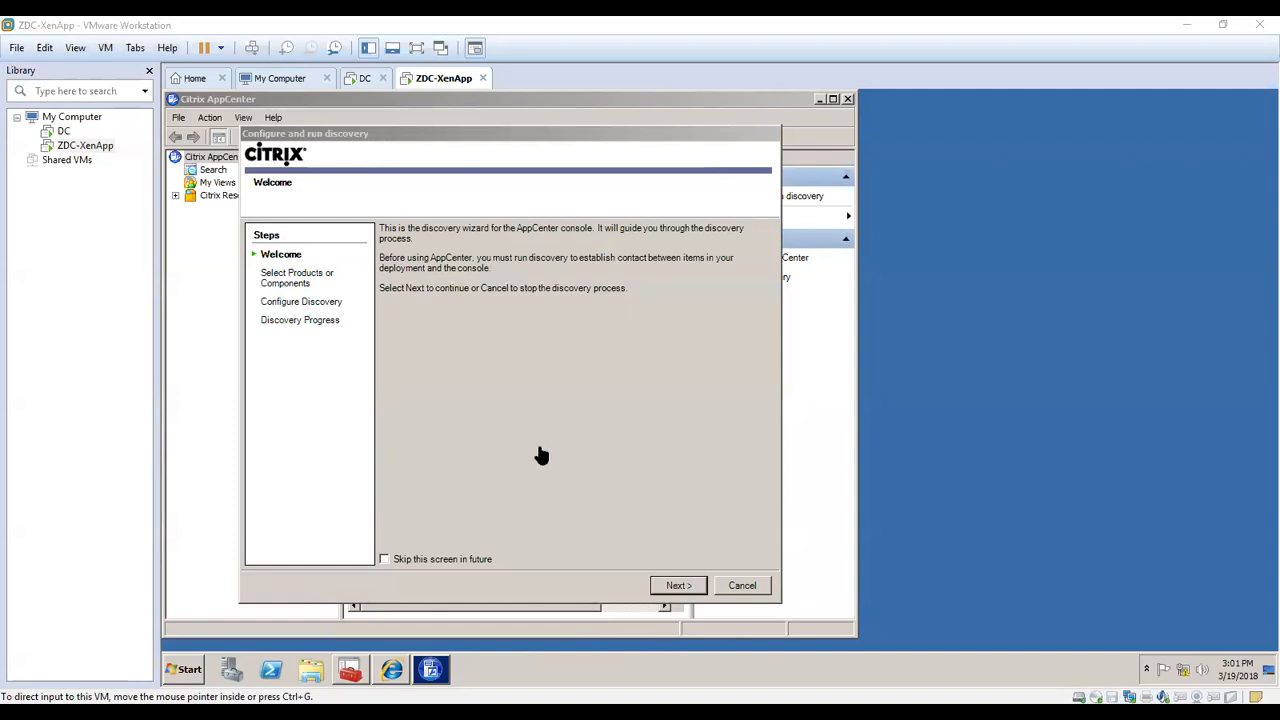
pyautogui.click(700, 591)
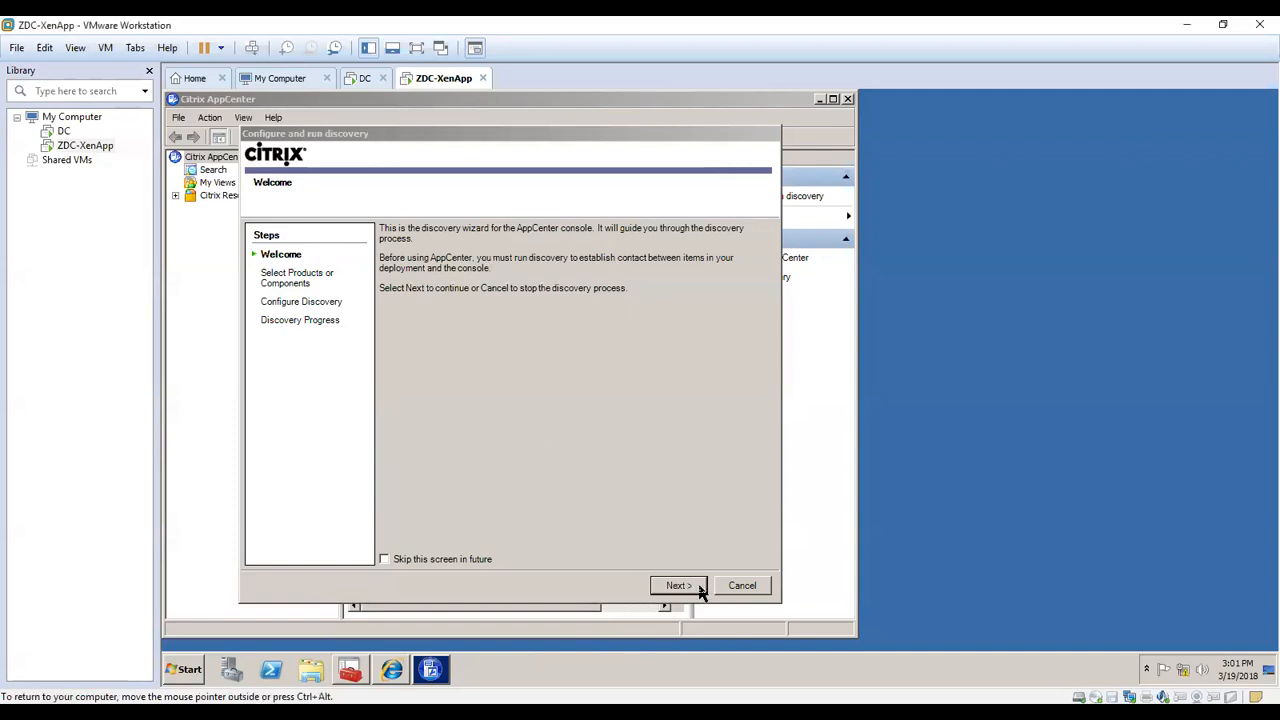
pyautogui.click(678, 585)
pyautogui.click(420, 296)
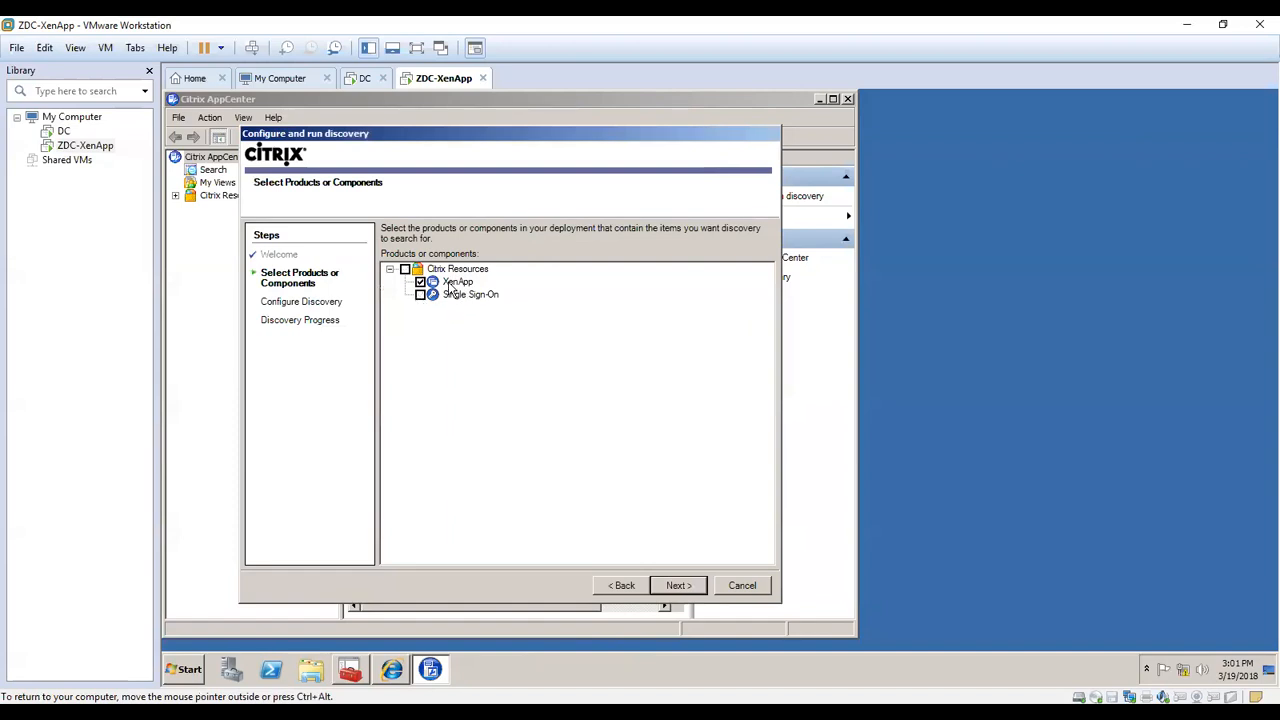
# - Add the local computer ZDC-XENAPP as the XenApp discovery server, run the discovery, and dismiss the migration information
pyautogui.click(676, 587)
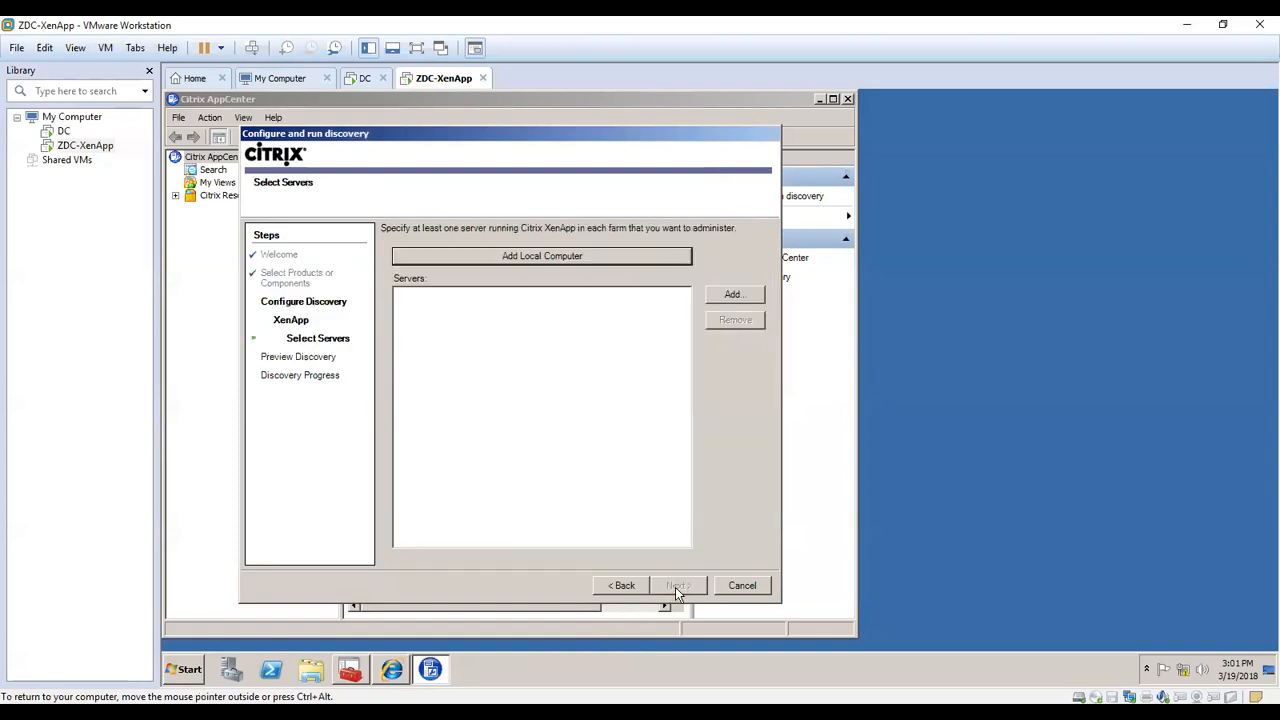
pyautogui.click(504, 255)
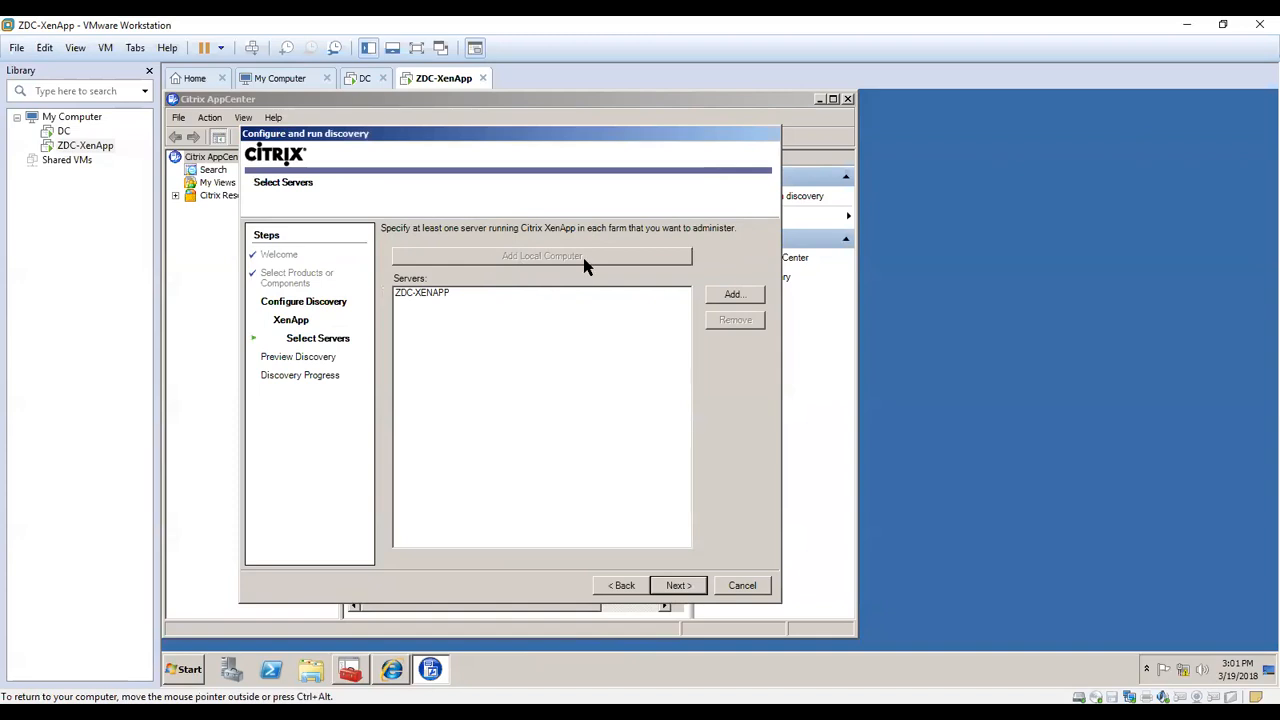
pyautogui.click(699, 588)
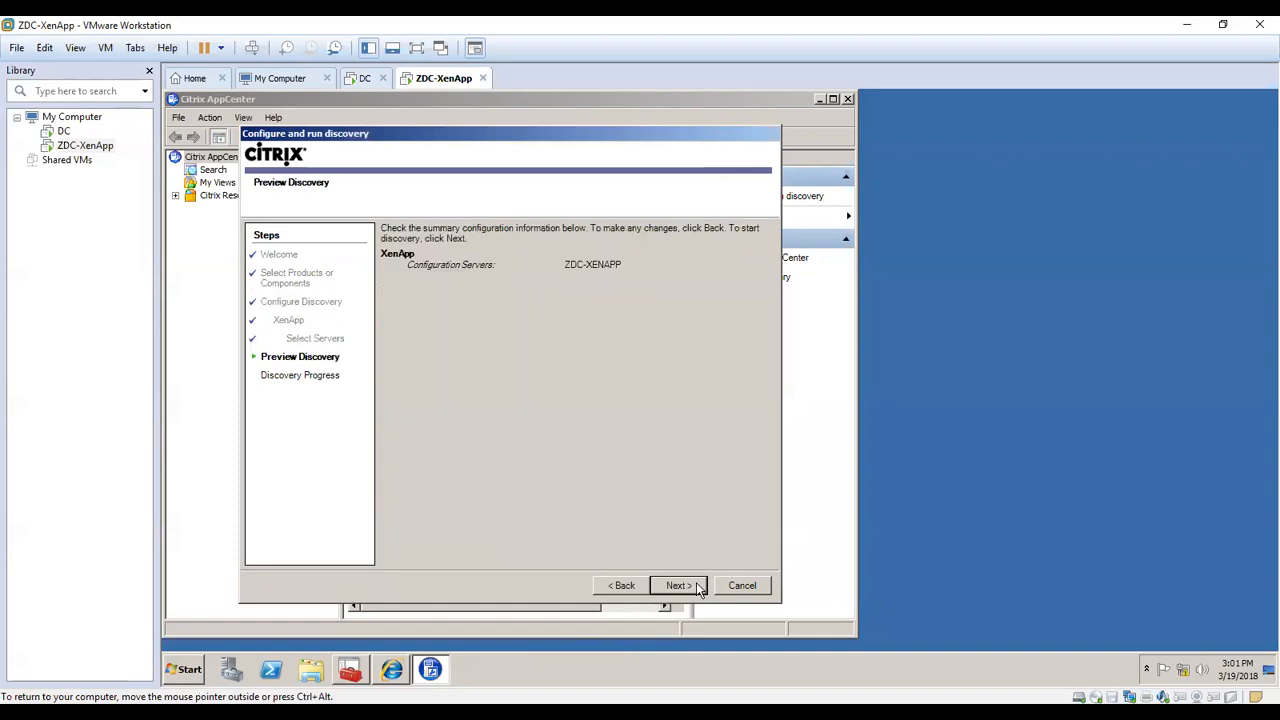
pyautogui.click(699, 588)
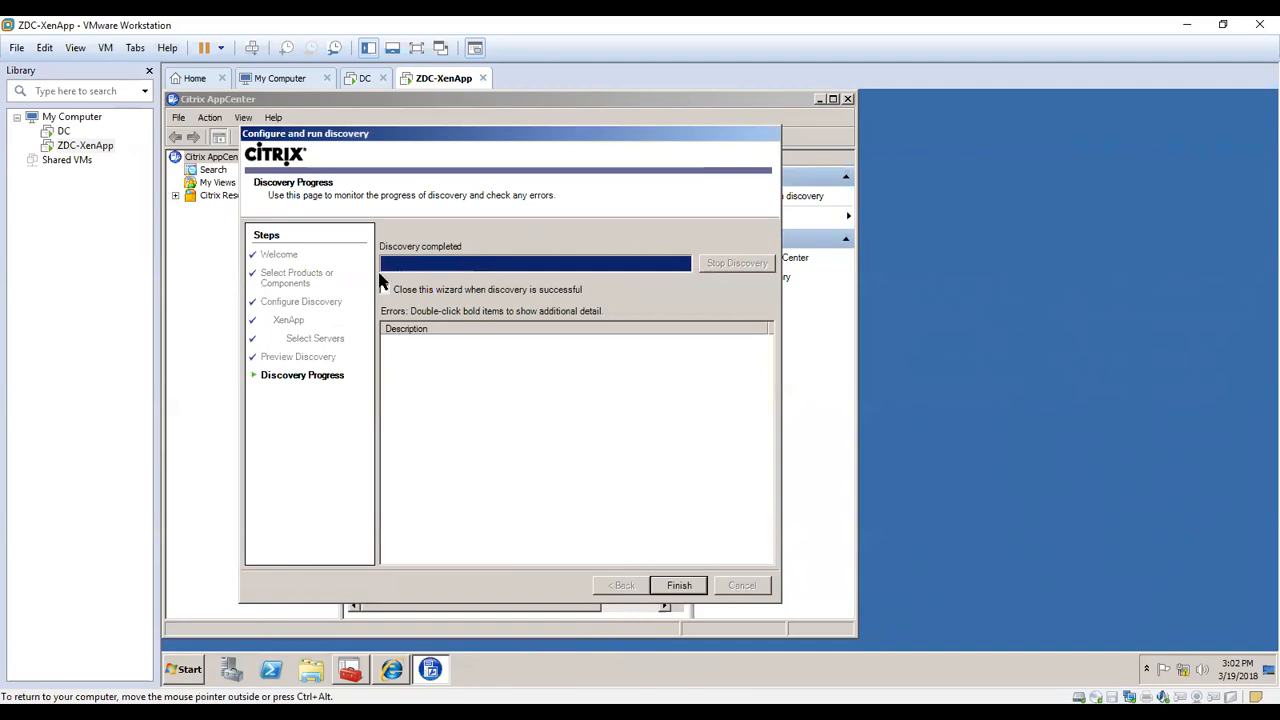
pyautogui.click(675, 585)
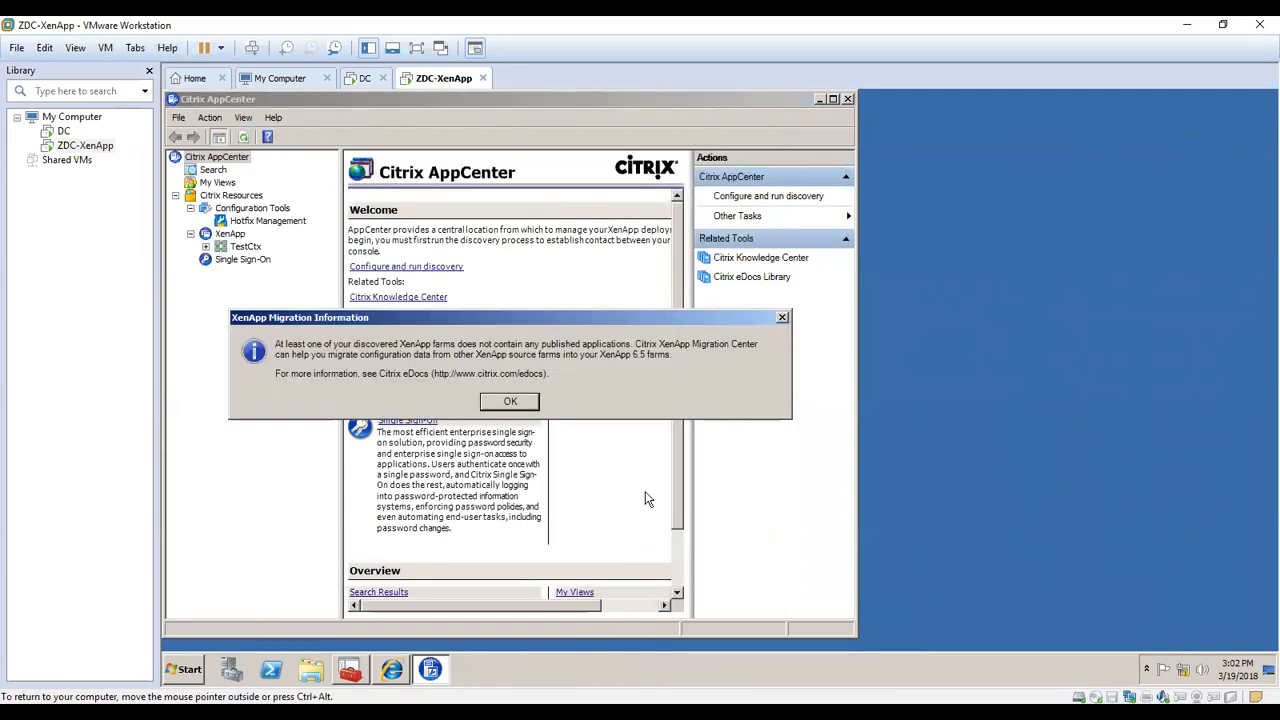
pyautogui.click(531, 405)
# - Maximize the AppCenter console and expand the TestCtx farm with its Servers and Zones nodes to examine the discovered contents
pyautogui.click(832, 99)
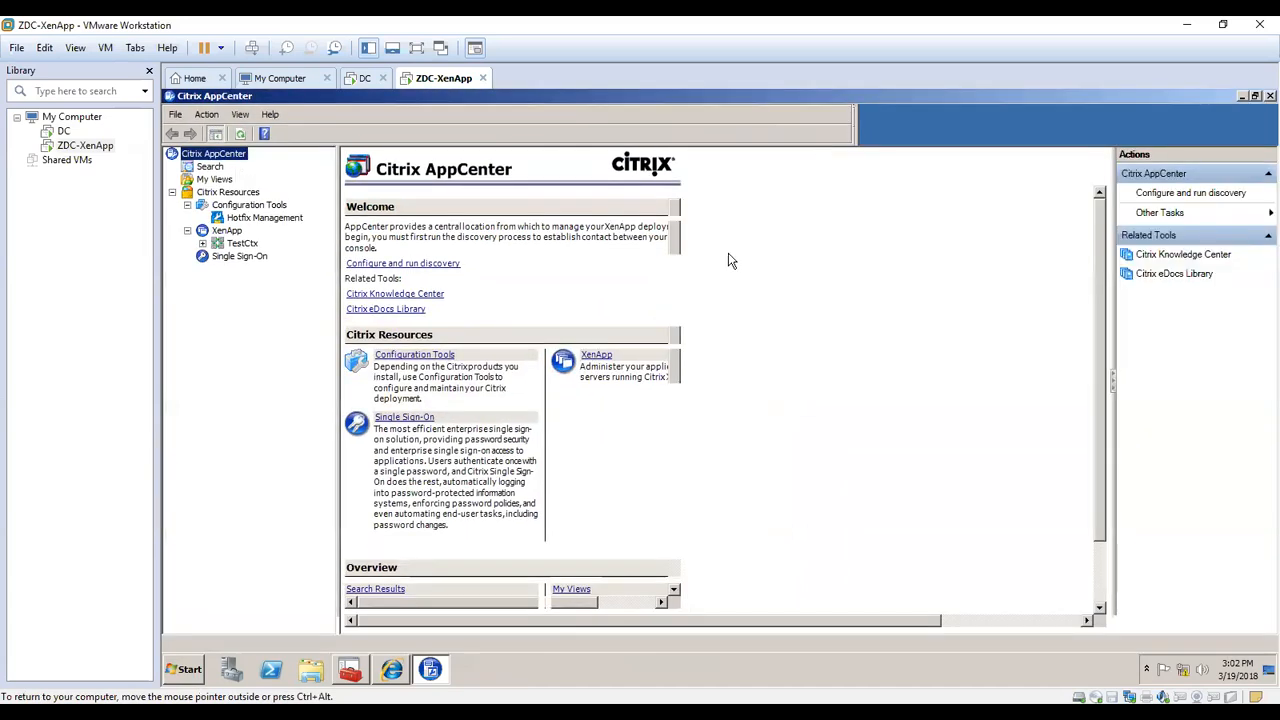
pyautogui.click(203, 244)
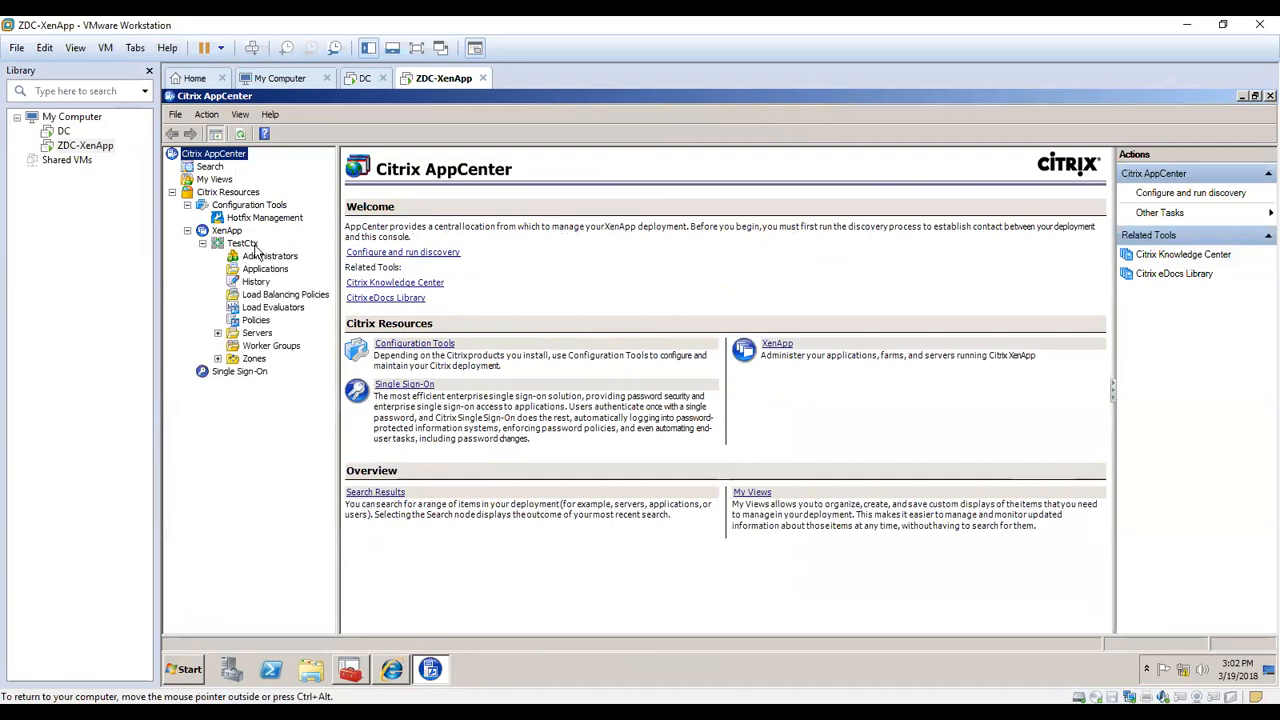
pyautogui.click(218, 333)
pyautogui.click(218, 371)
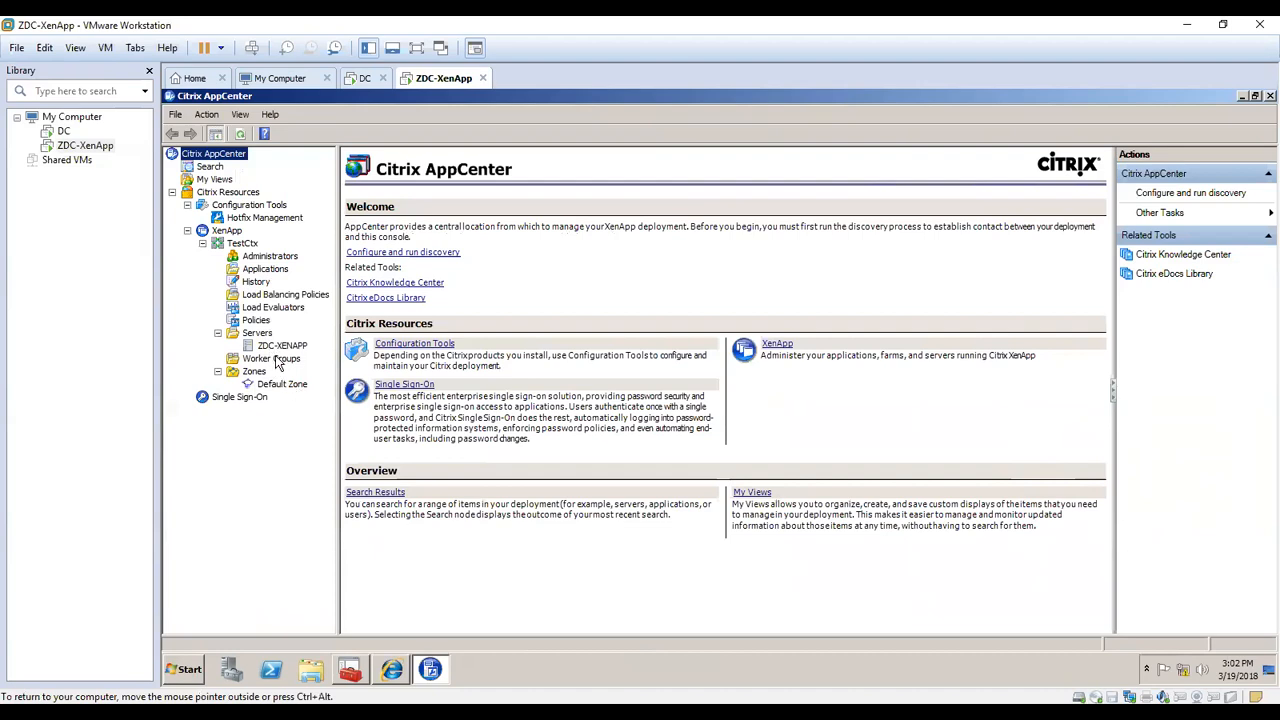
# - Switch to Citrix Web Interface Management to check the XenApp site's summary, and return to Citrix AppCenter
pyautogui.click(400, 669)
pyautogui.click(352, 669)
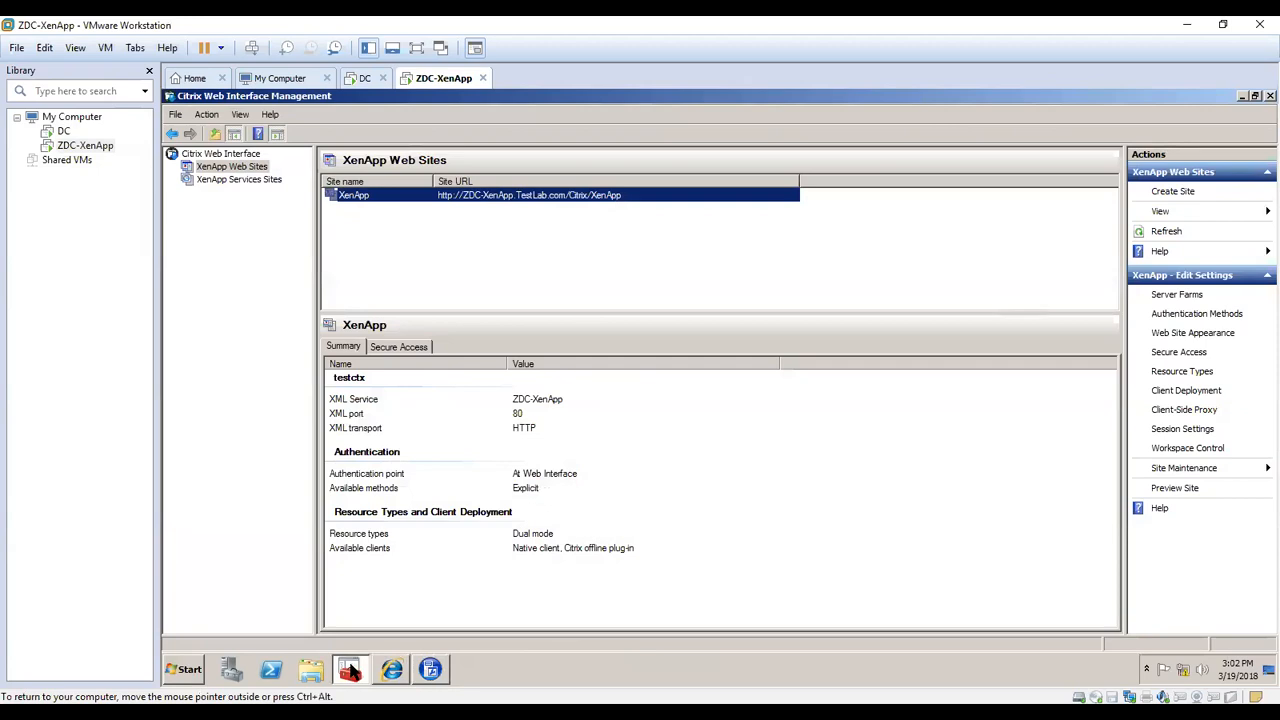
pyautogui.click(440, 669)
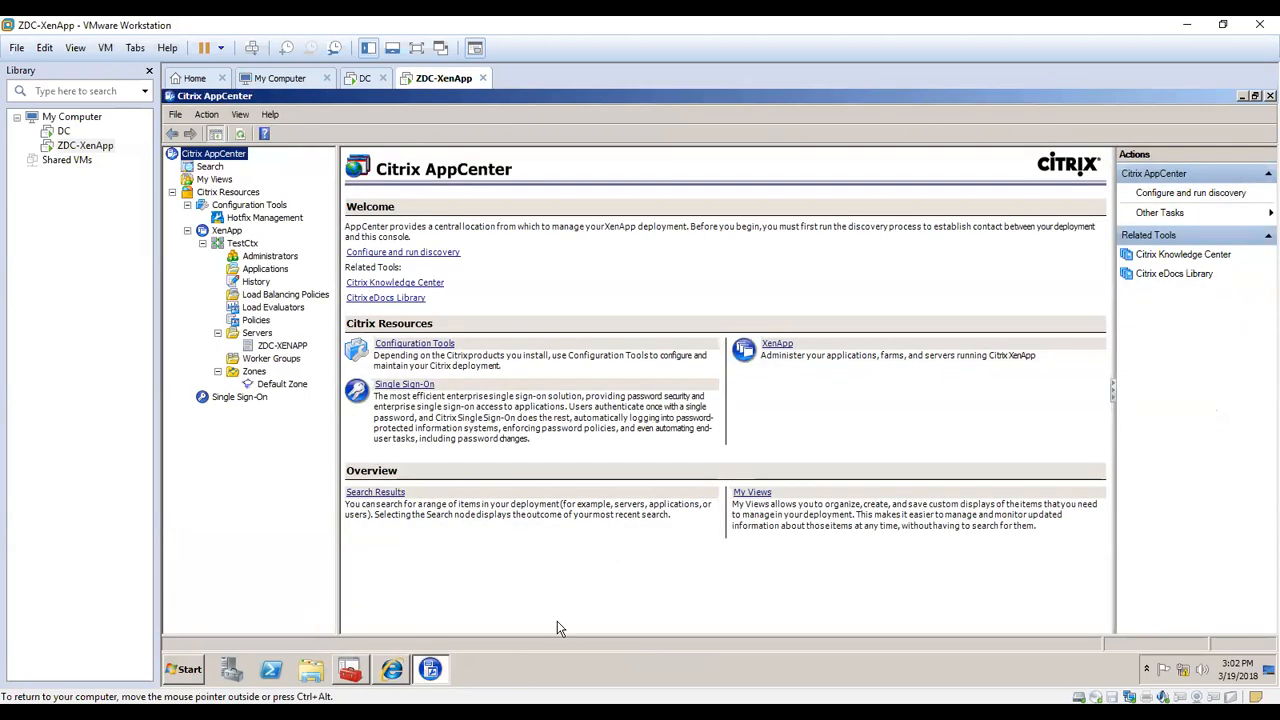